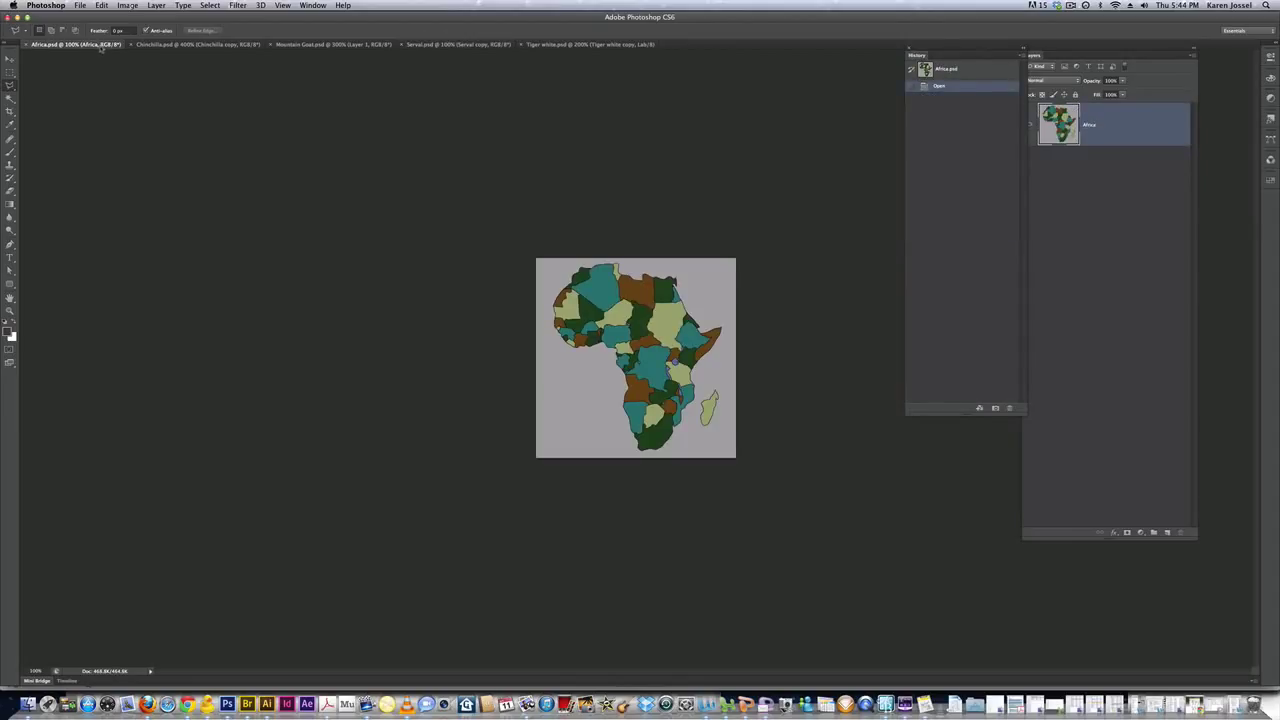
Zoom in twice on the Africa map with the Zoom tool
click(10, 310)
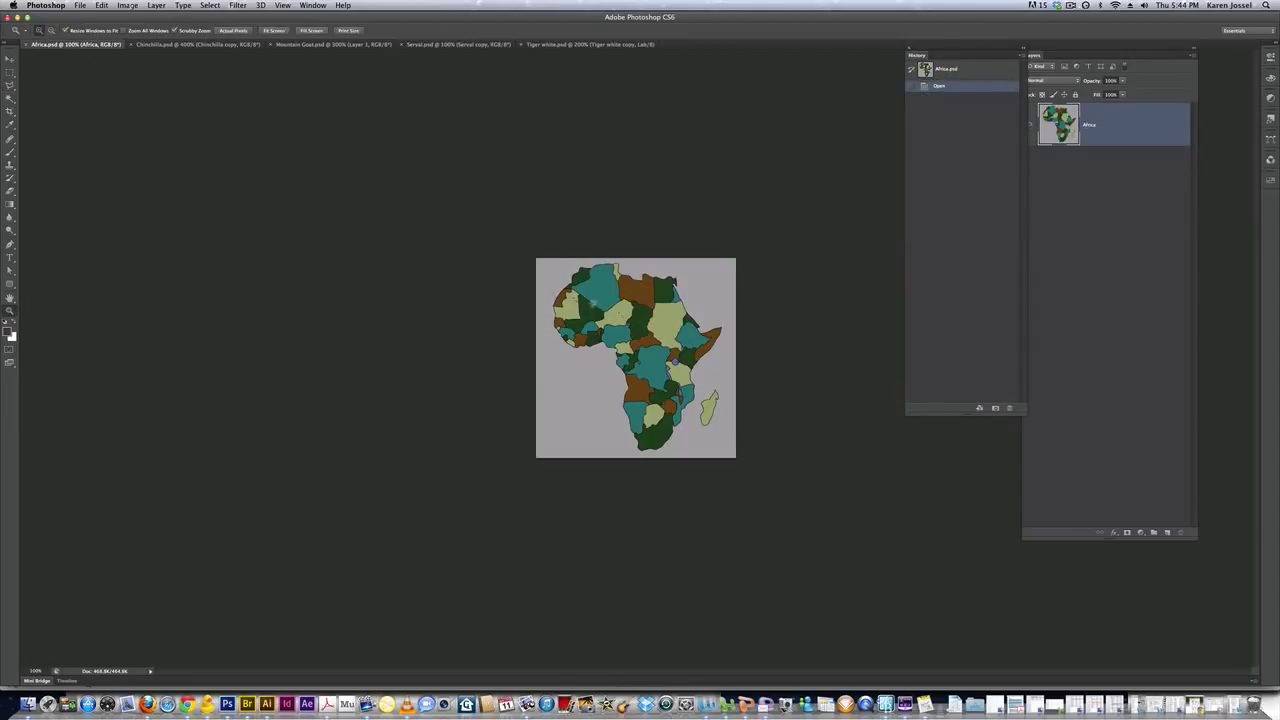
click(637, 315)
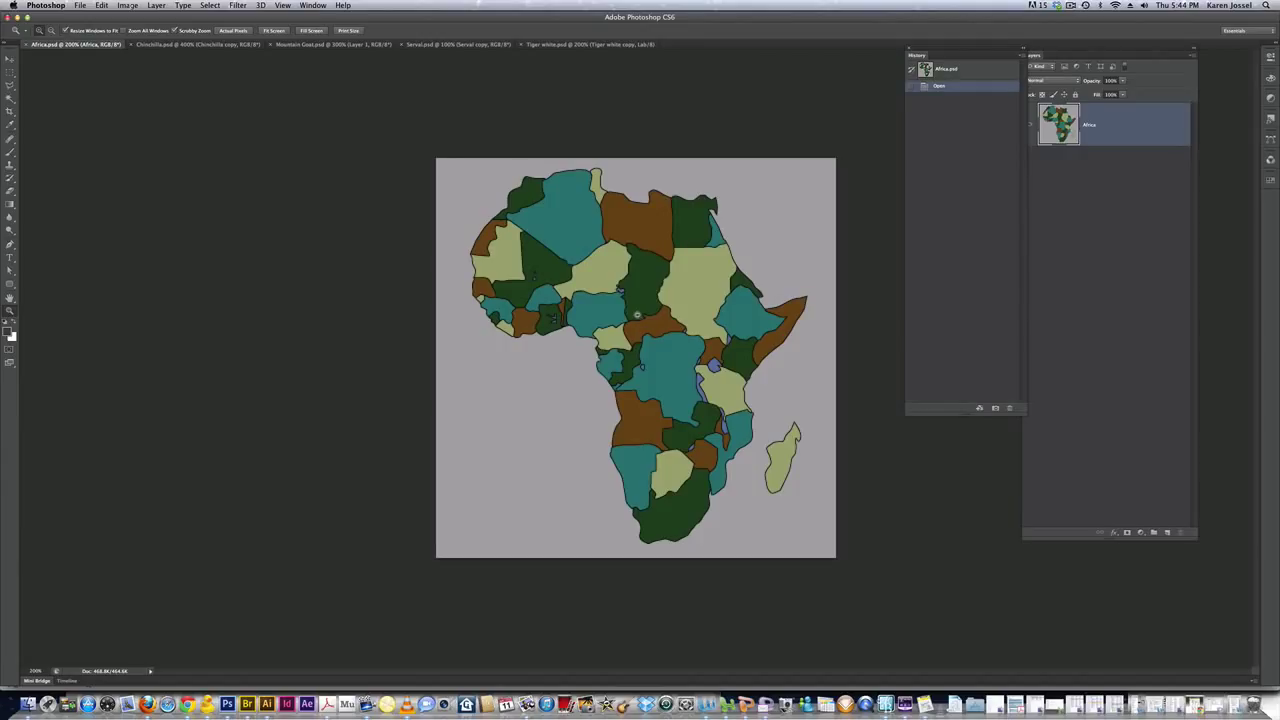
click(637, 315)
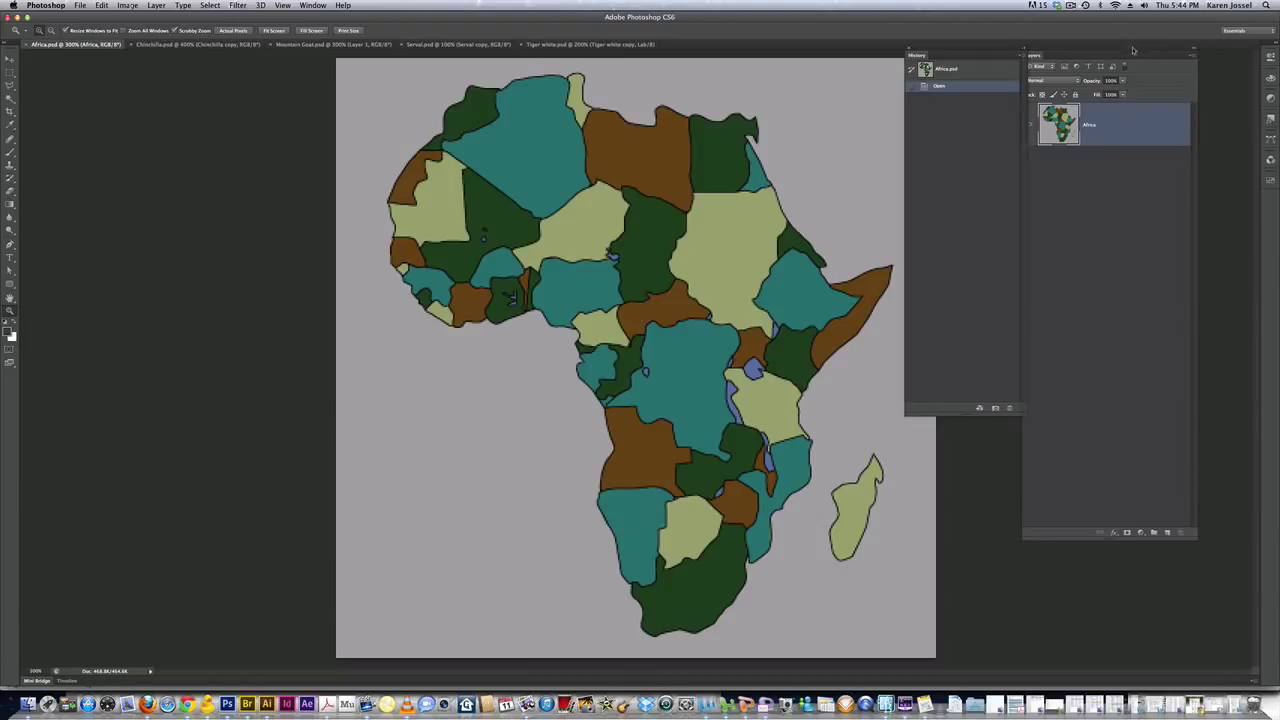
Rearrange the Layers and History panels side by side on the right
drag(1135, 47, 1193, 43)
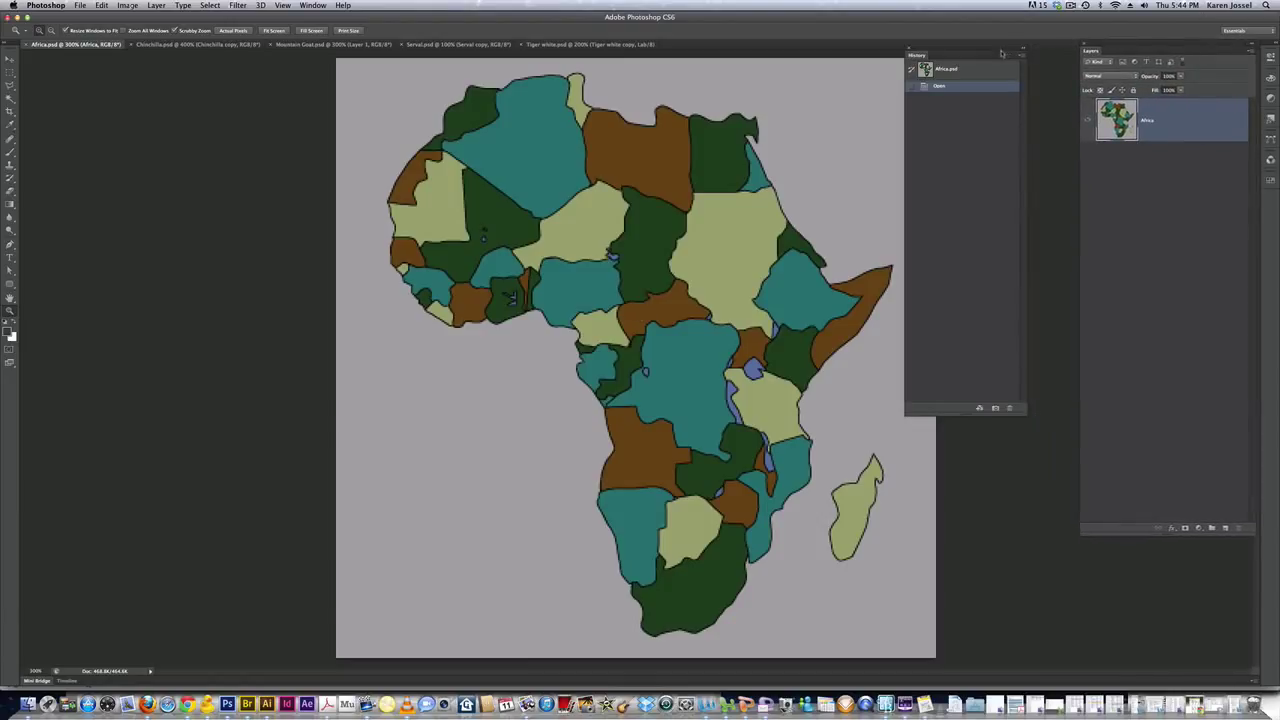
drag(996, 54, 1045, 51)
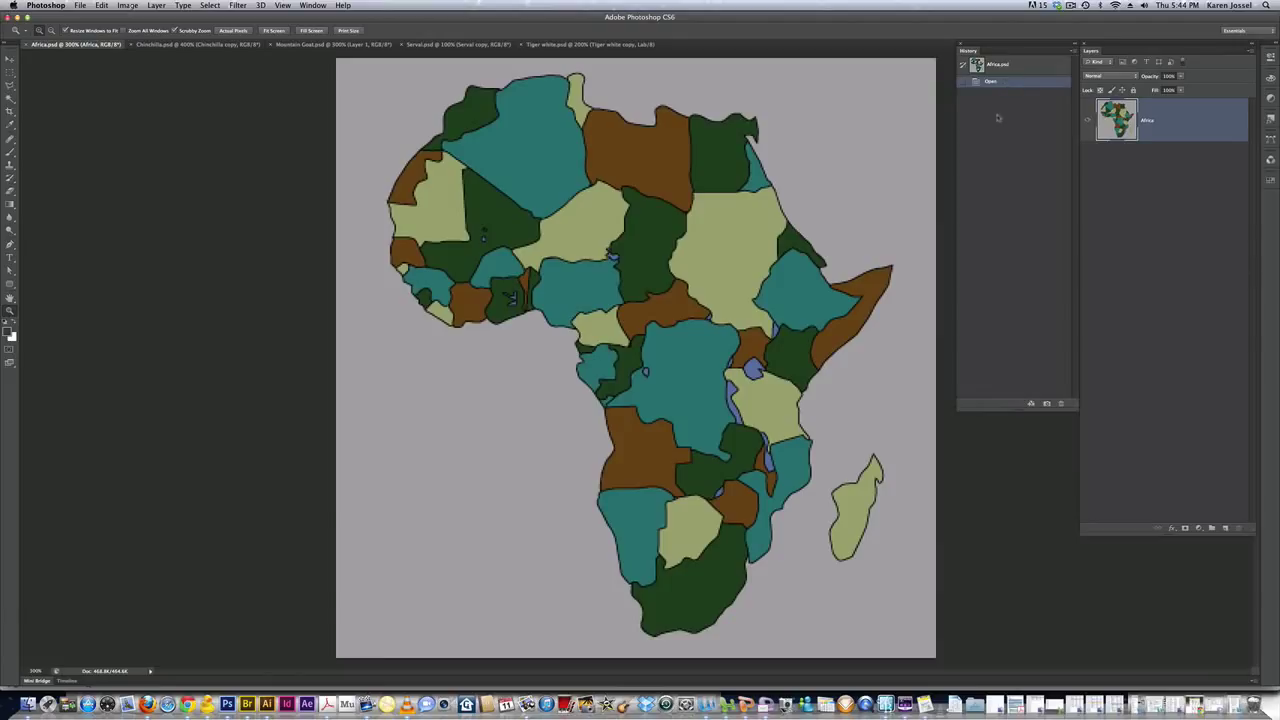
click(1075, 50)
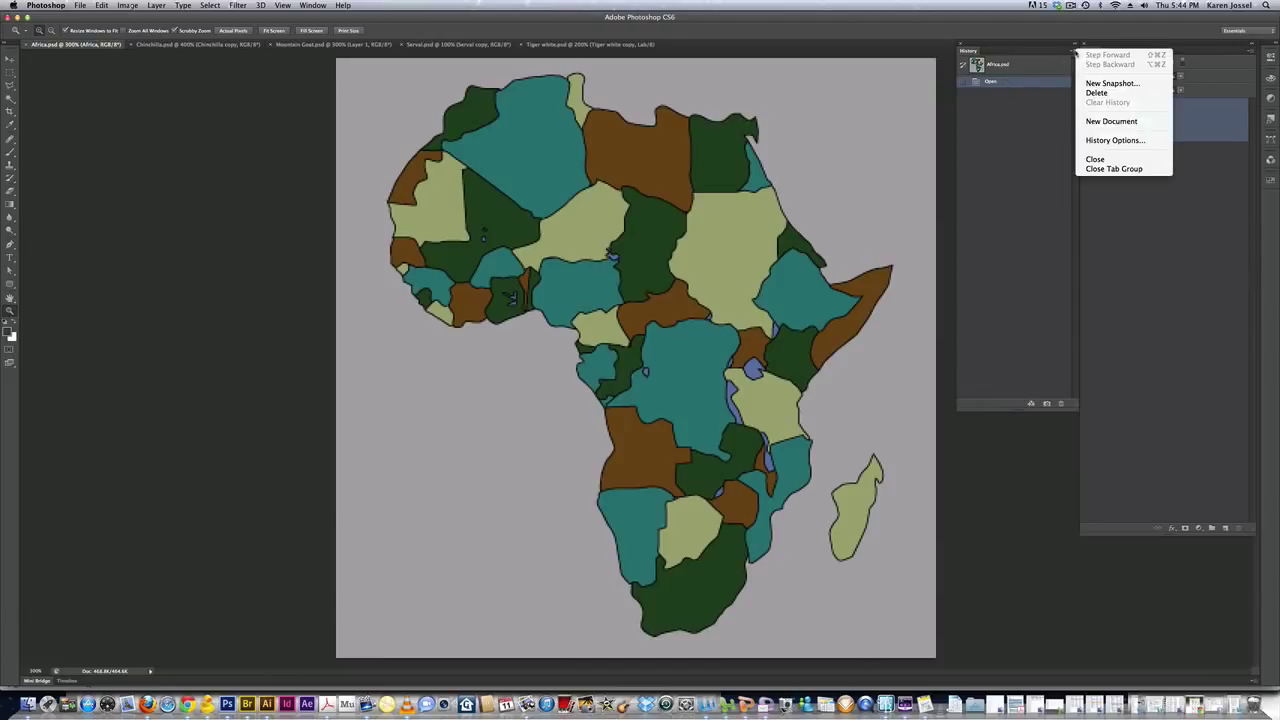
click(1036, 129)
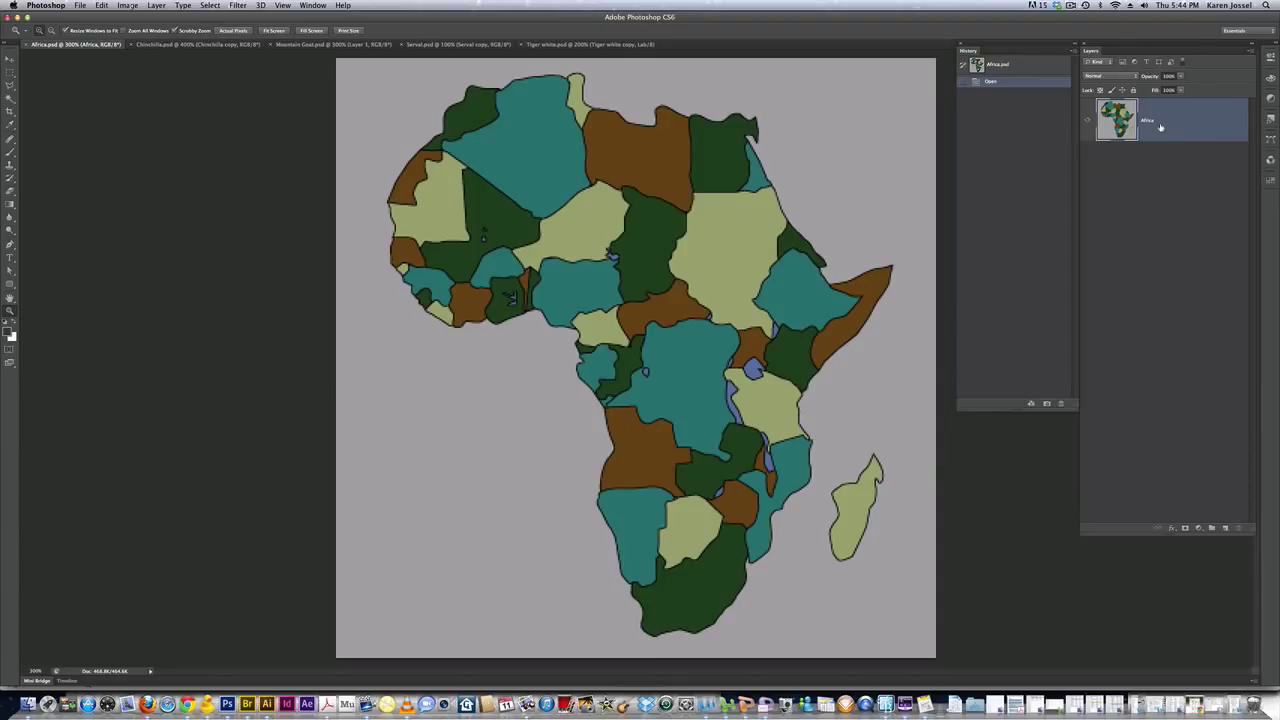
Duplicate the Africa layer and wrap the original Africa layer in a new group
key(super+j)
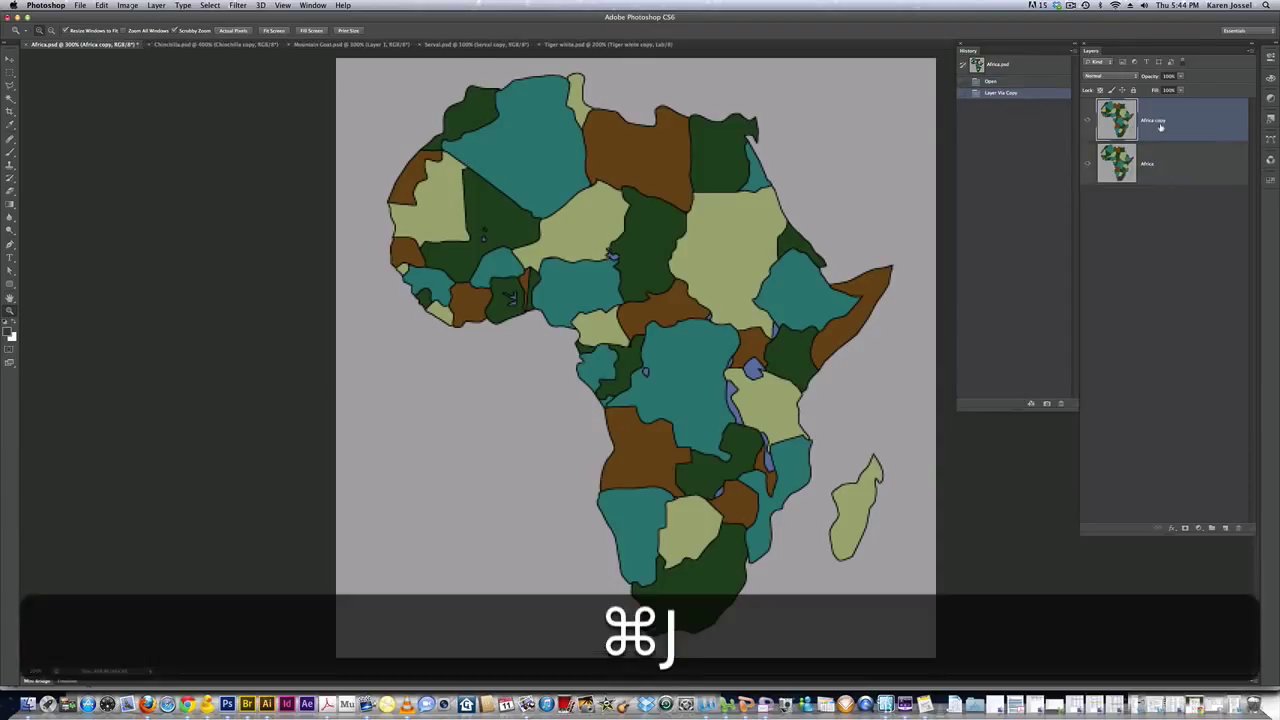
click(1188, 167)
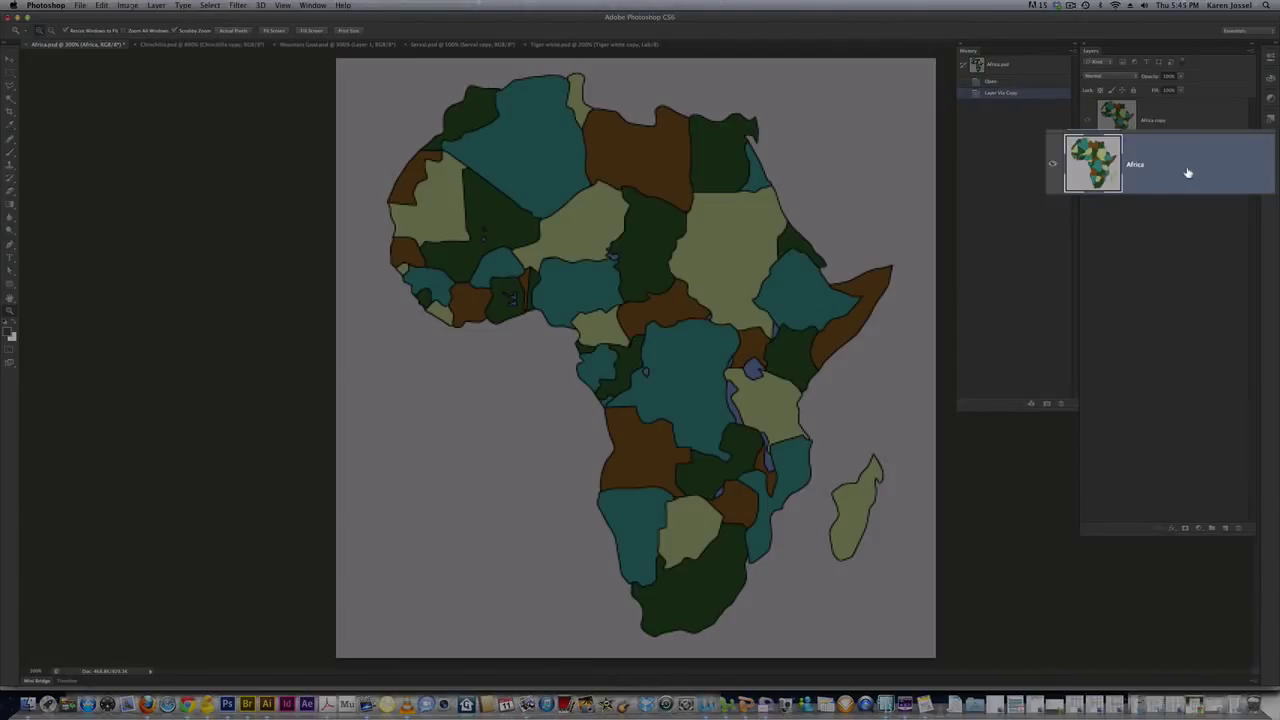
drag(1137, 176, 1213, 531)
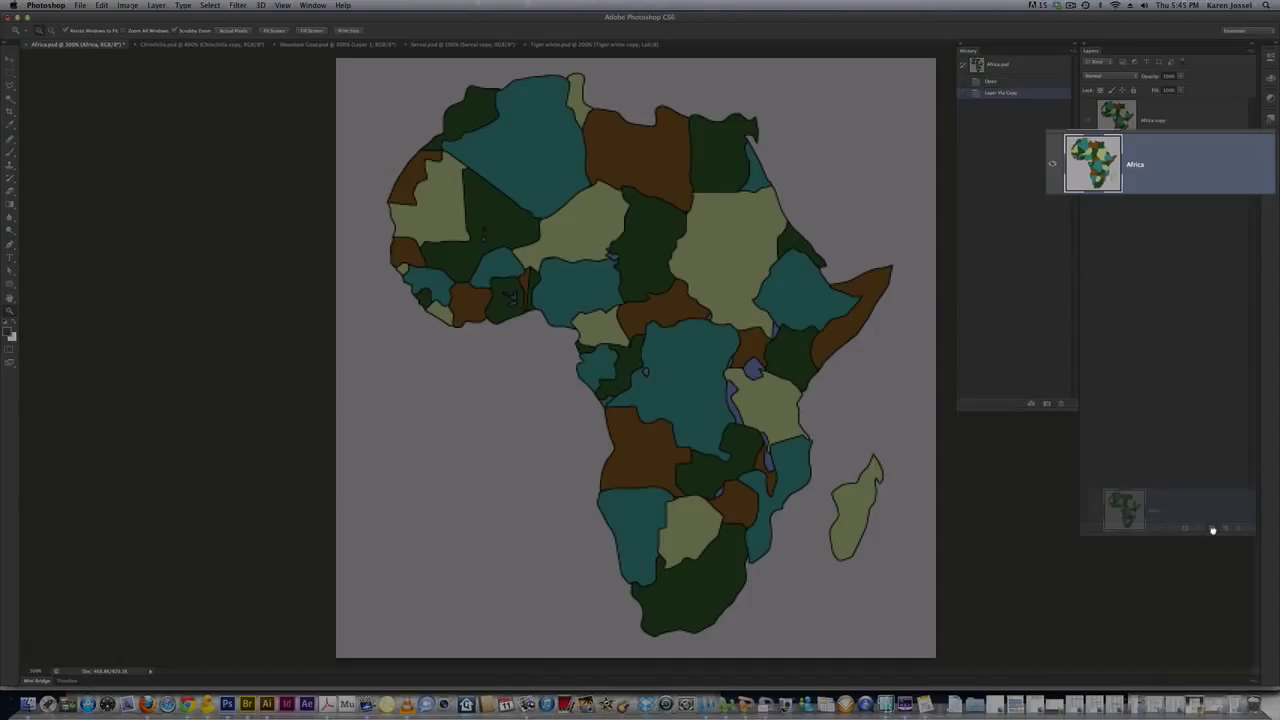
drag(1212, 530, 1214, 533)
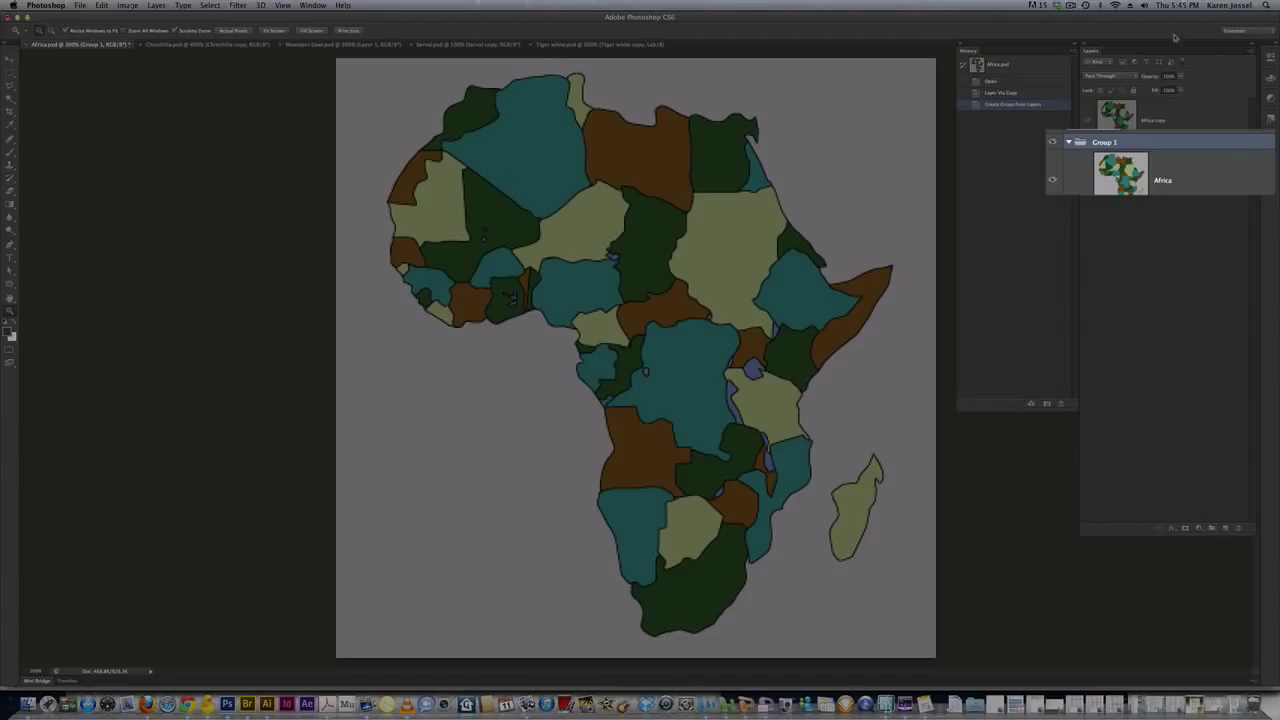
Rename the group to 'back up', then collapse and hide it
double_click(1127, 147)
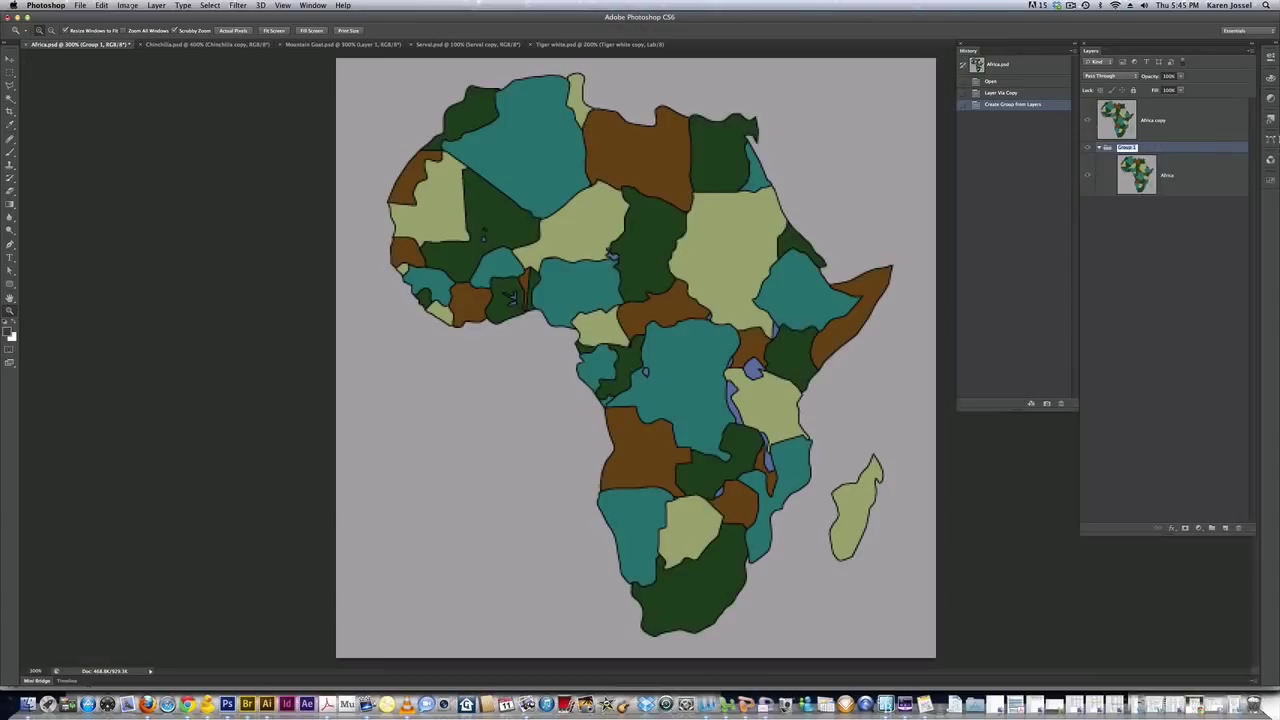
text(ba)
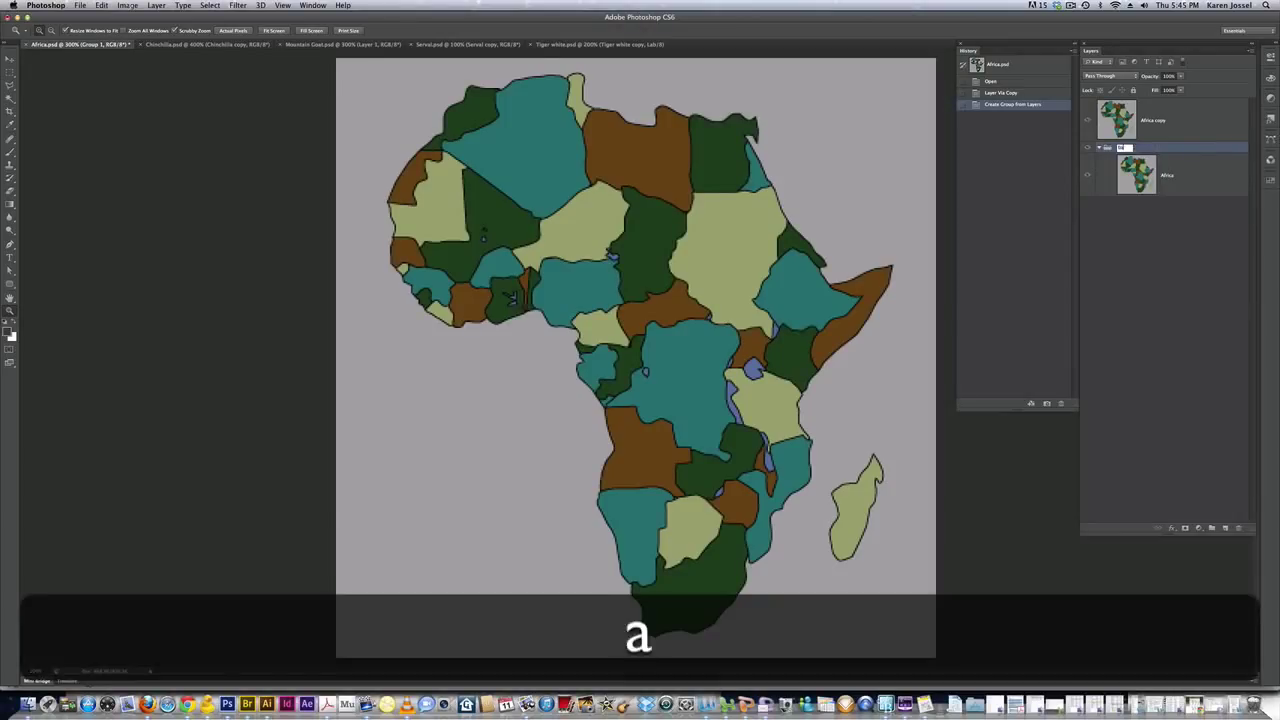
text(ck up)
key(Return)
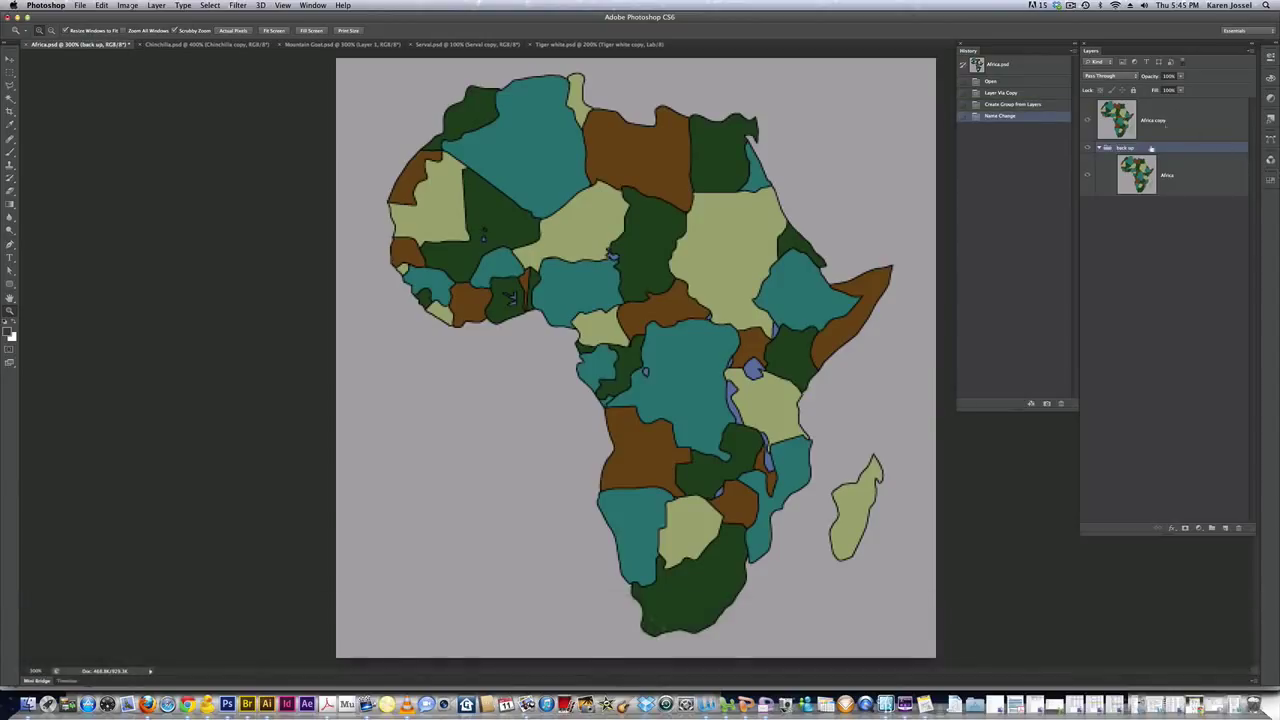
click(1099, 148)
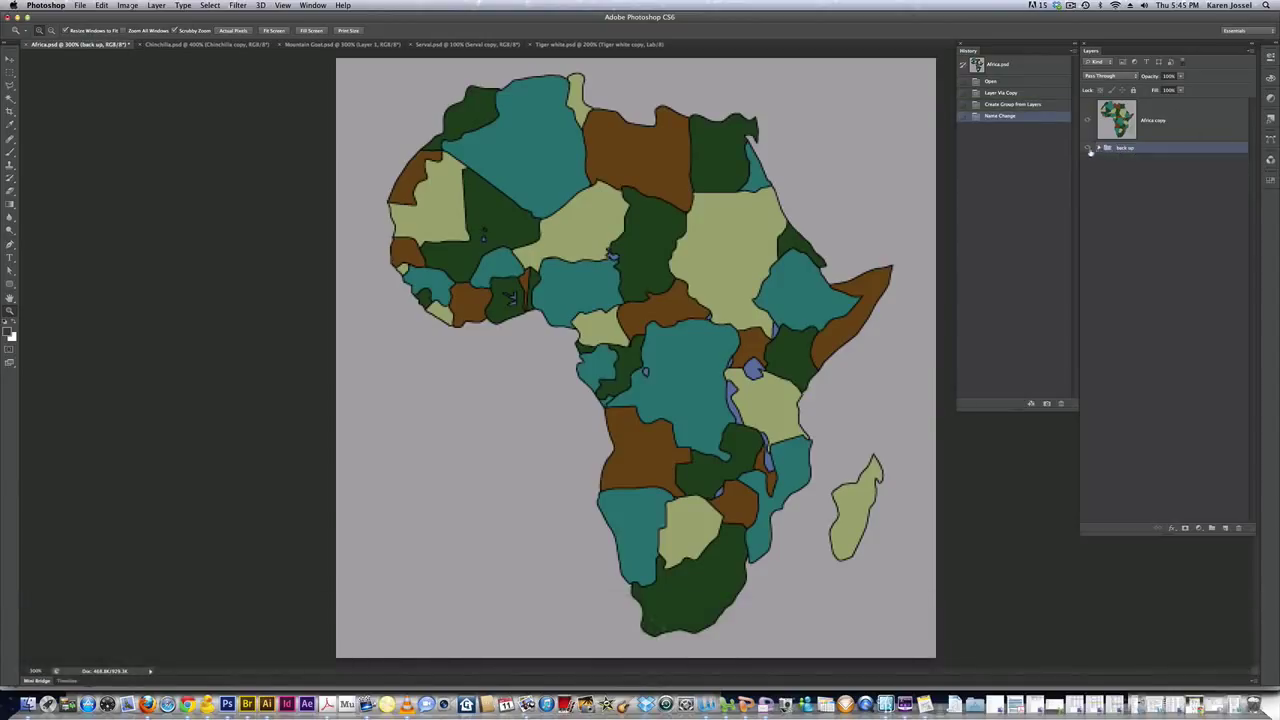
click(1088, 148)
Set the Magic Wand tolerance from 60 to 1 and make Africa copy the active layer
click(10, 97)
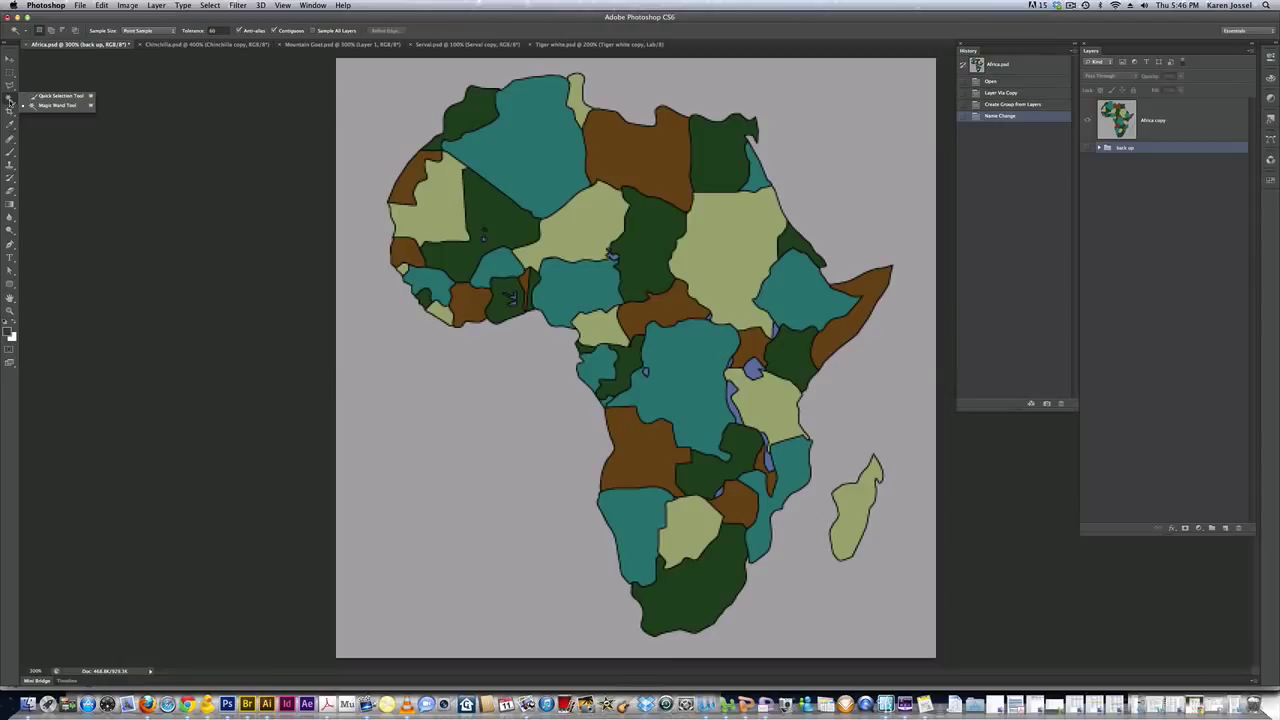
click(212, 30)
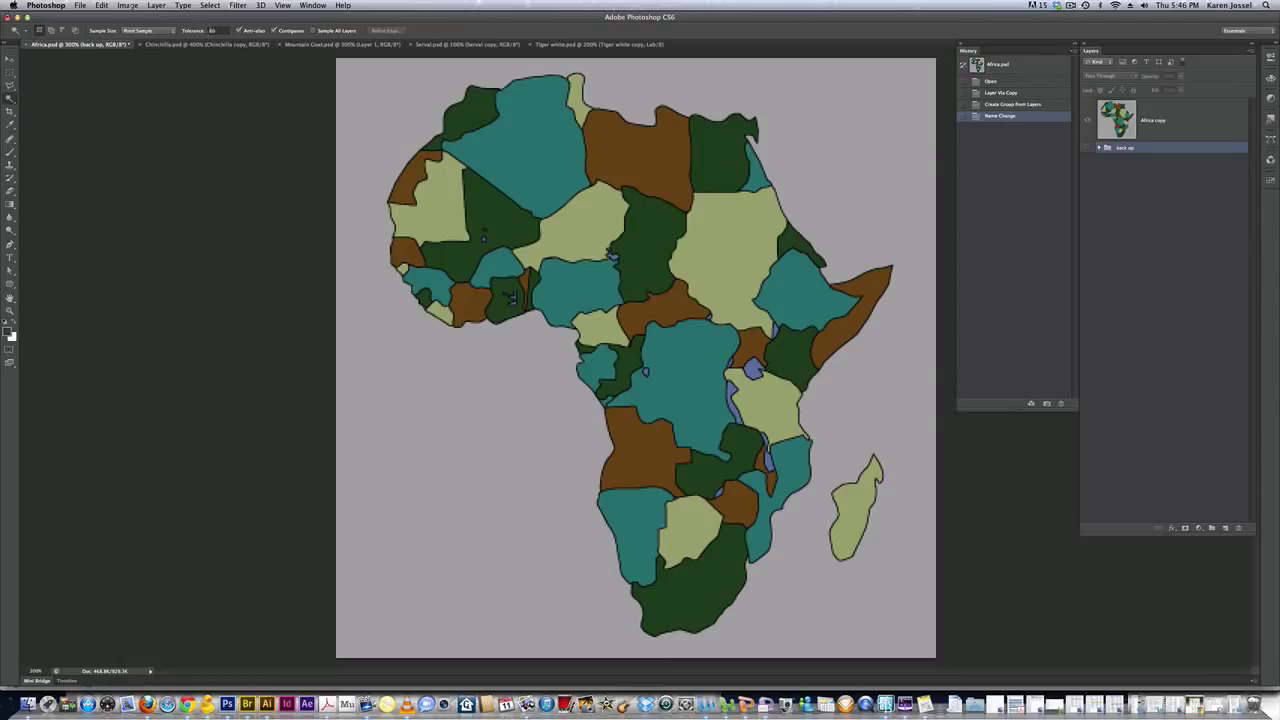
double_click(212, 30)
text(1)
key(Return)
click(1152, 116)
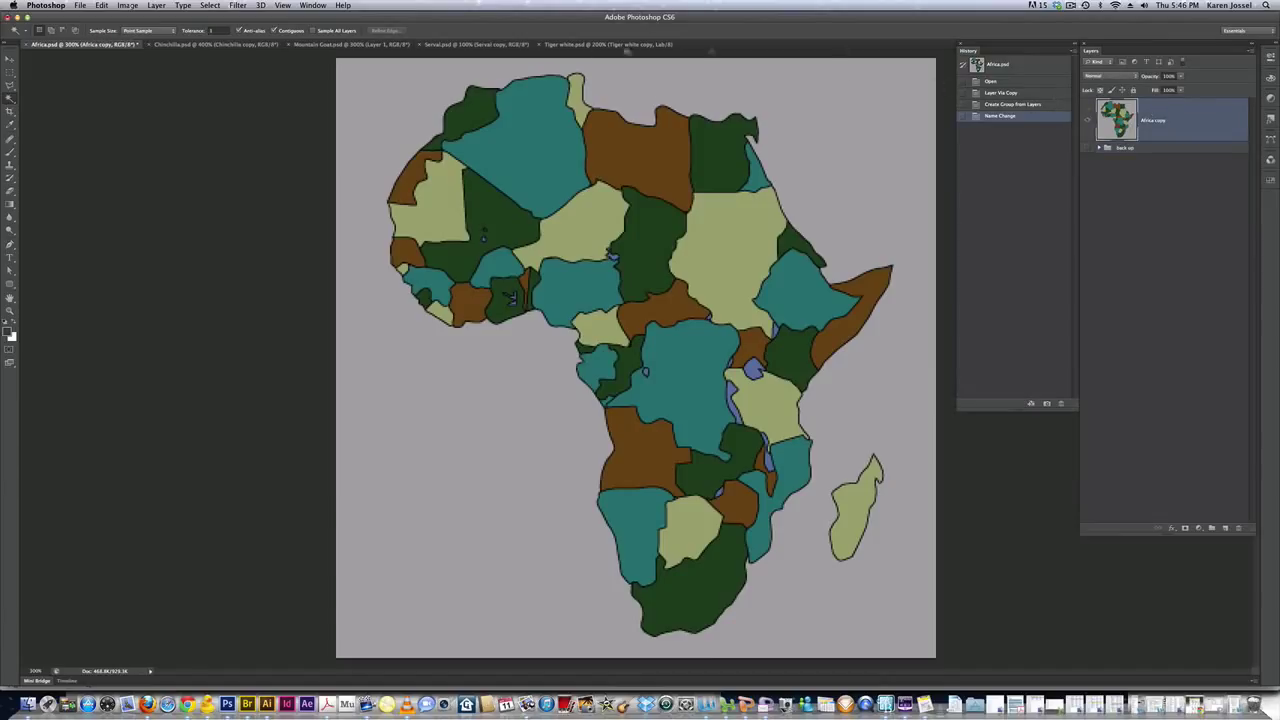
Delete the background around the map on Africa copy, deselect, and select the northwest teal country
click(390, 92)
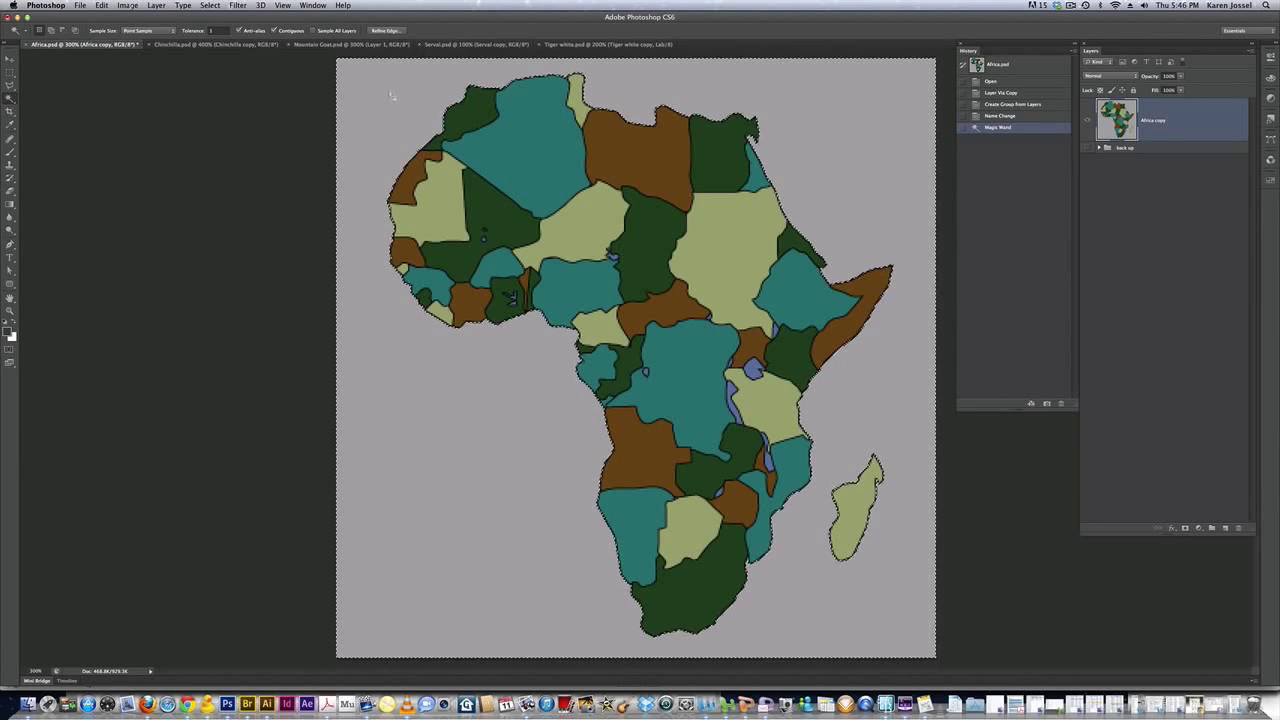
key(BackSpace)
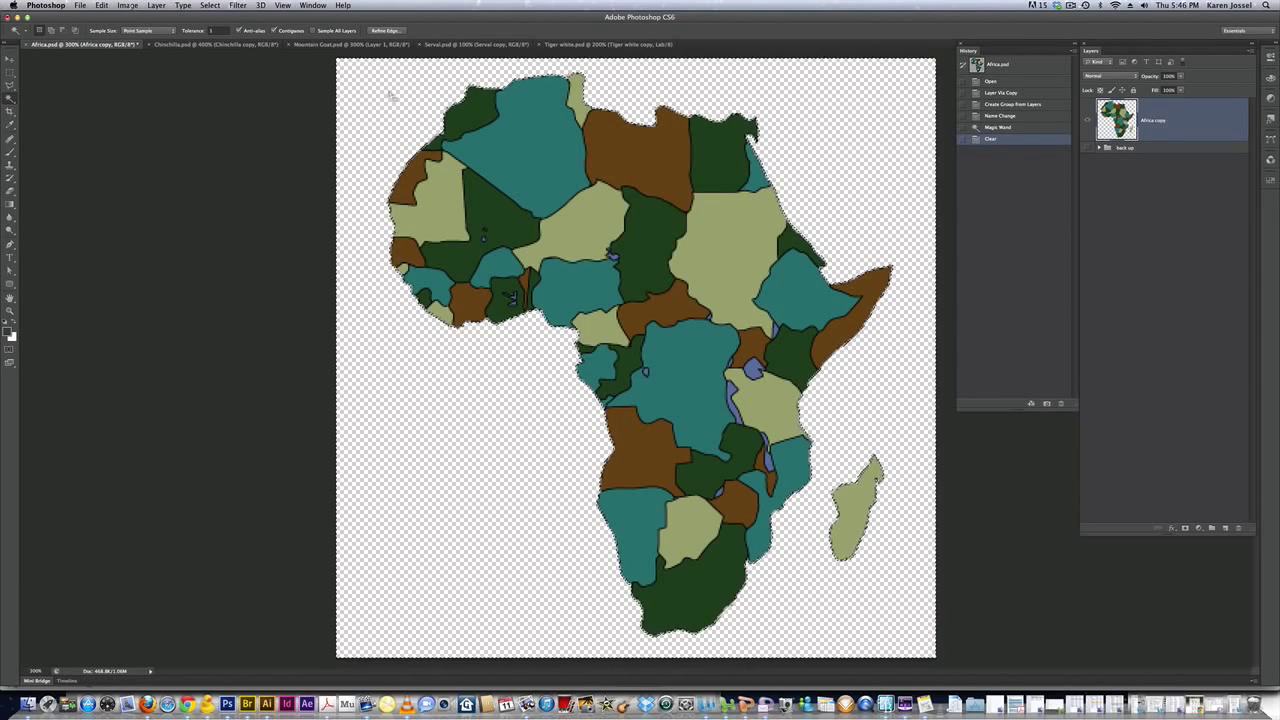
key(super)
key(super+d)
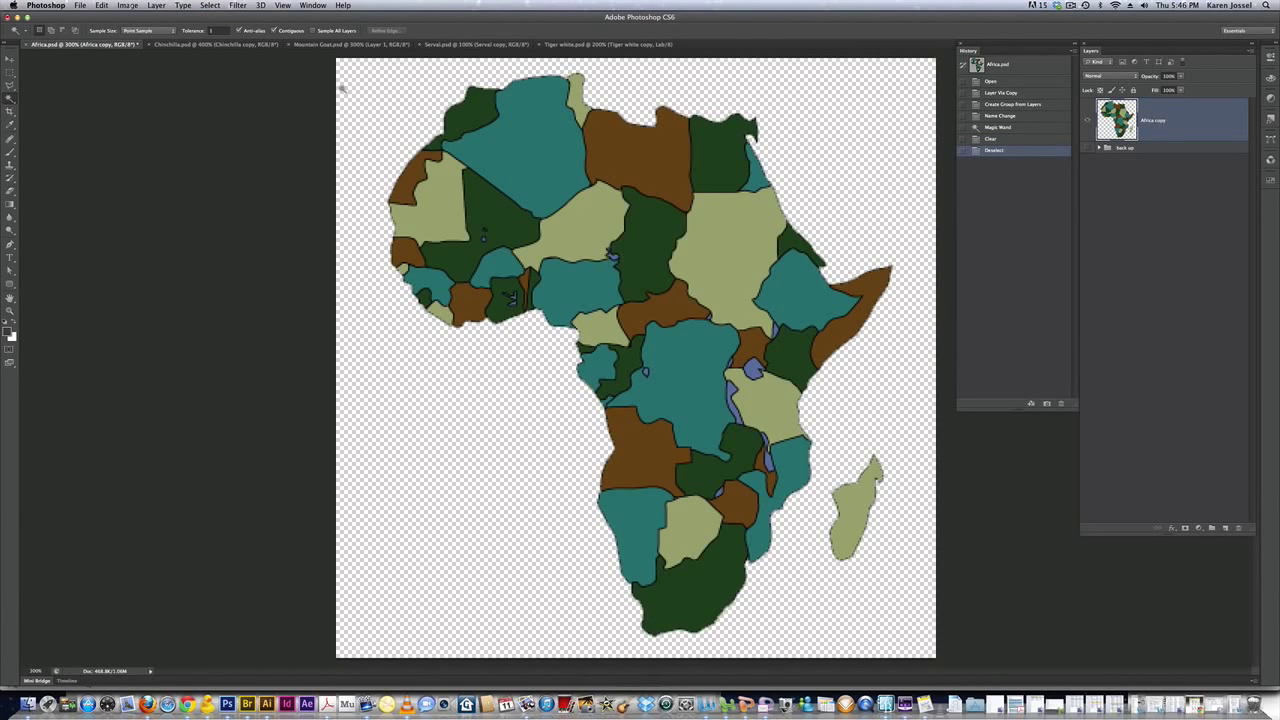
click(527, 118)
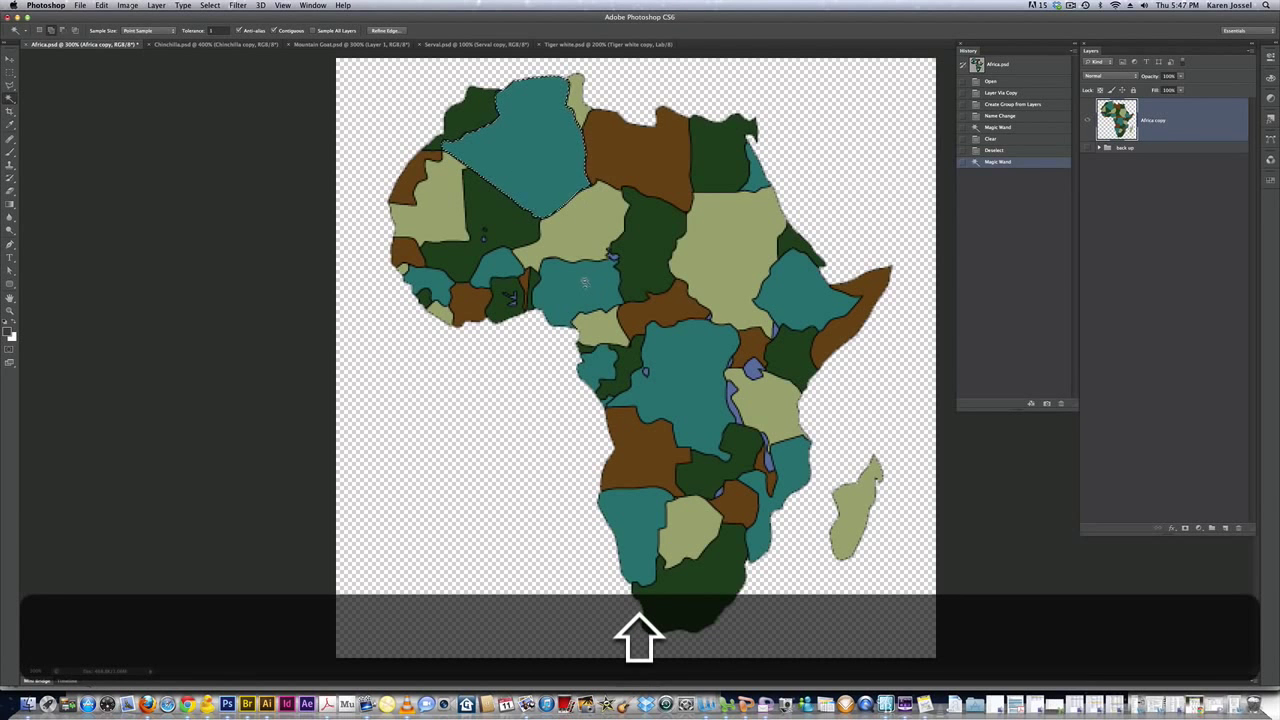
Add several teal countries to the selection one by one, then clear the selection
shift+click(593, 286)
shift+click(785, 282)
shift+click(694, 356)
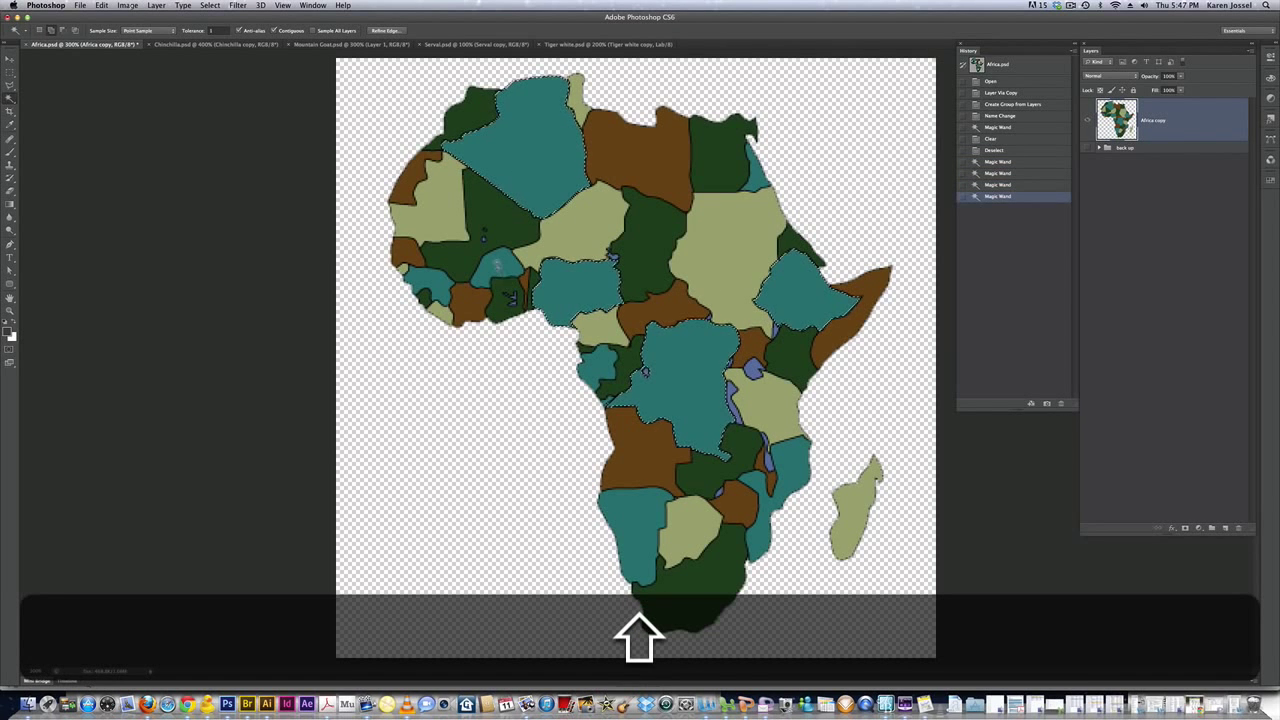
shift+click(496, 270)
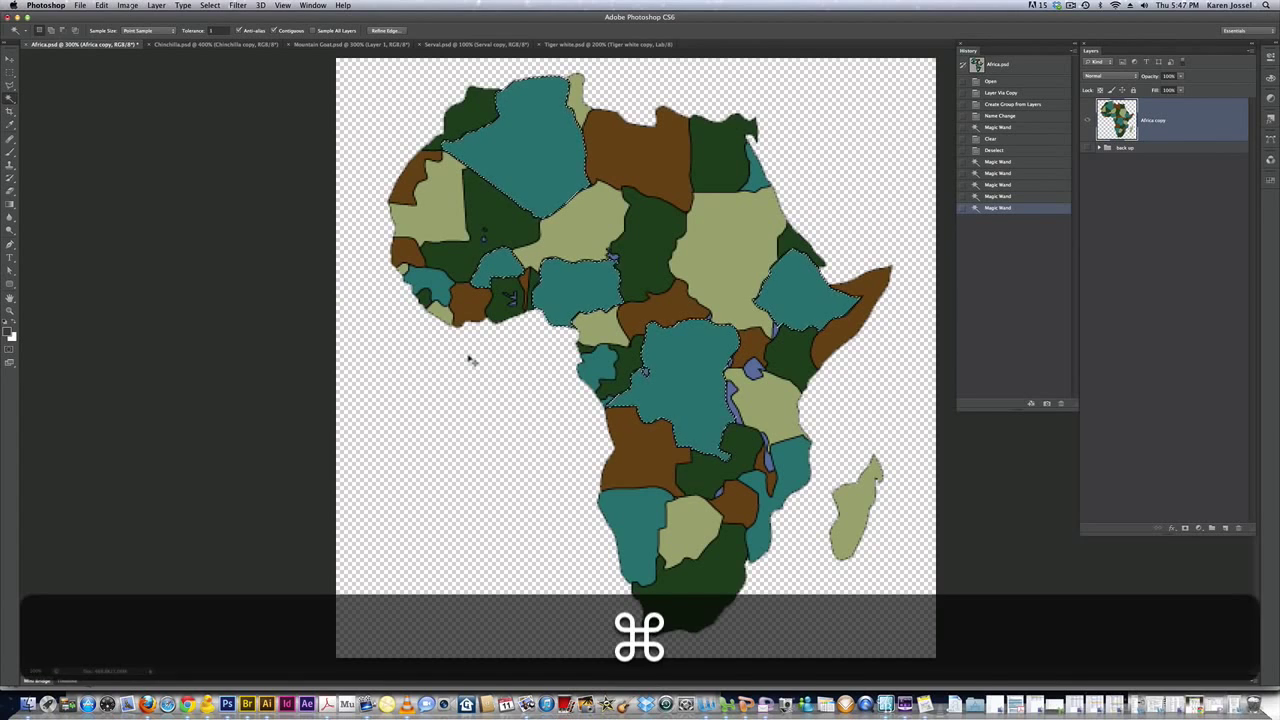
key(super+d)
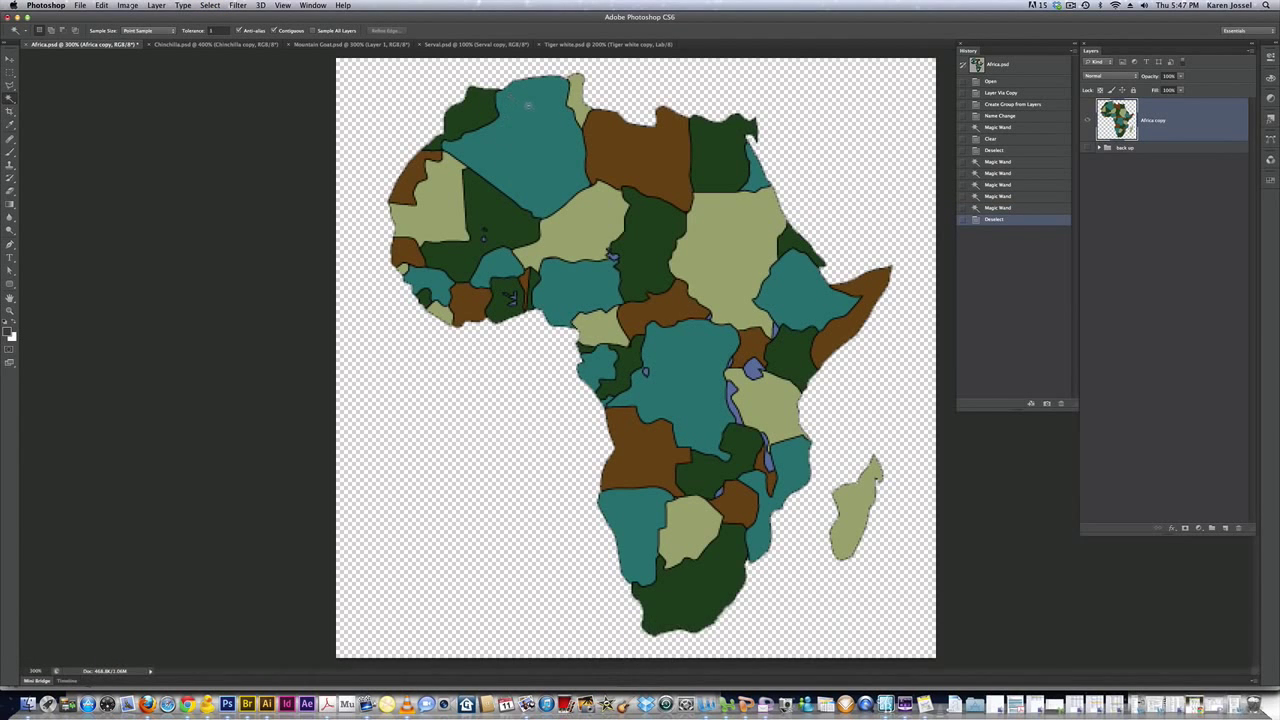
Select the northwest teal country and extend it to all teal countries with Select > Similar
click(528, 105)
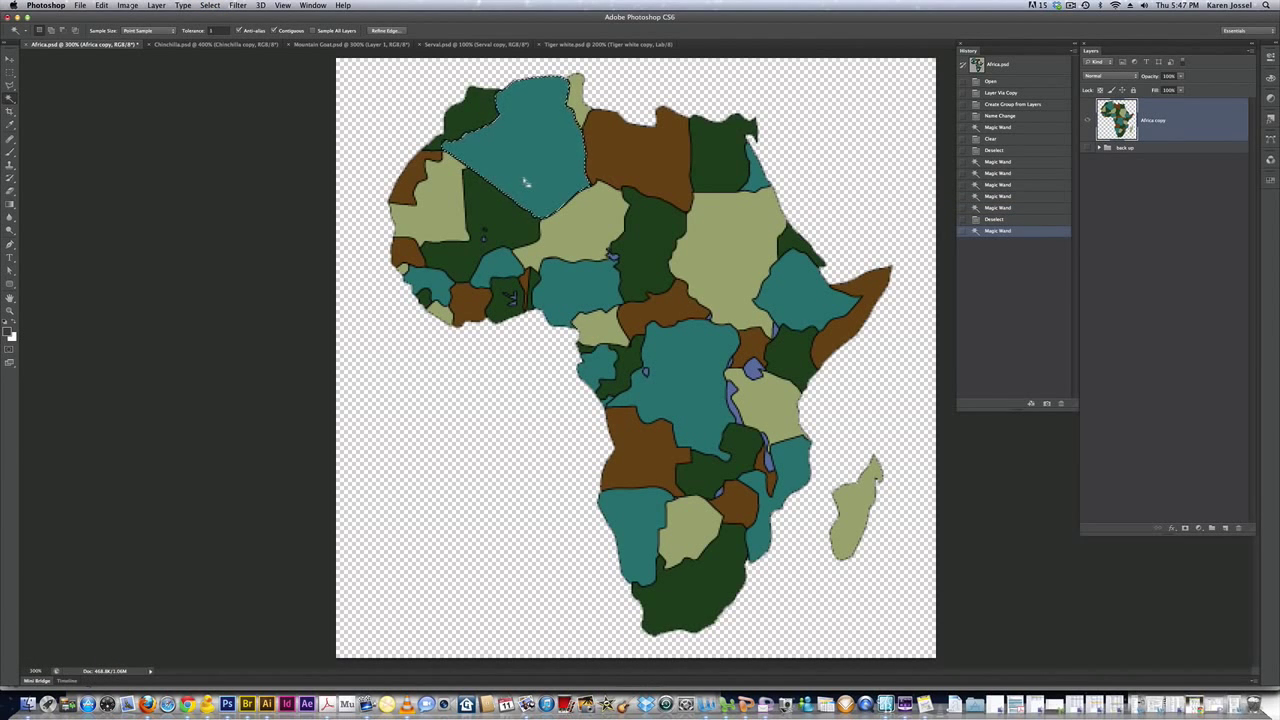
click(212, 5)
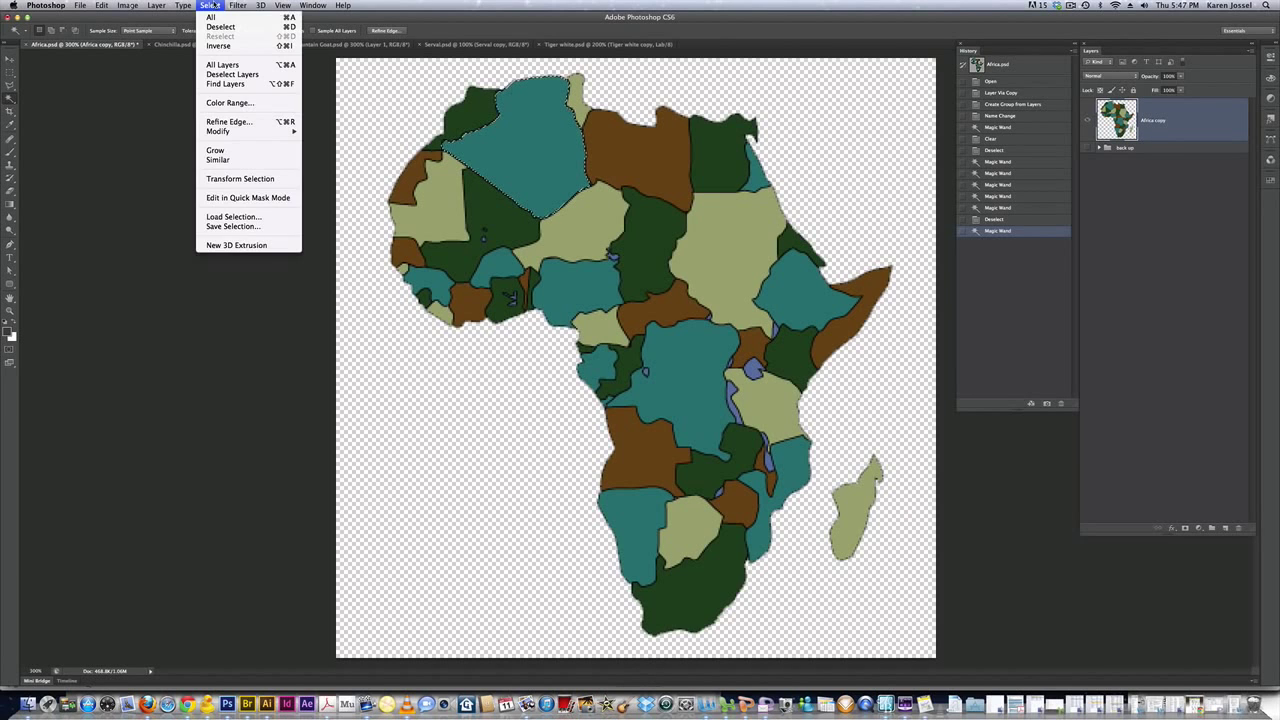
click(225, 160)
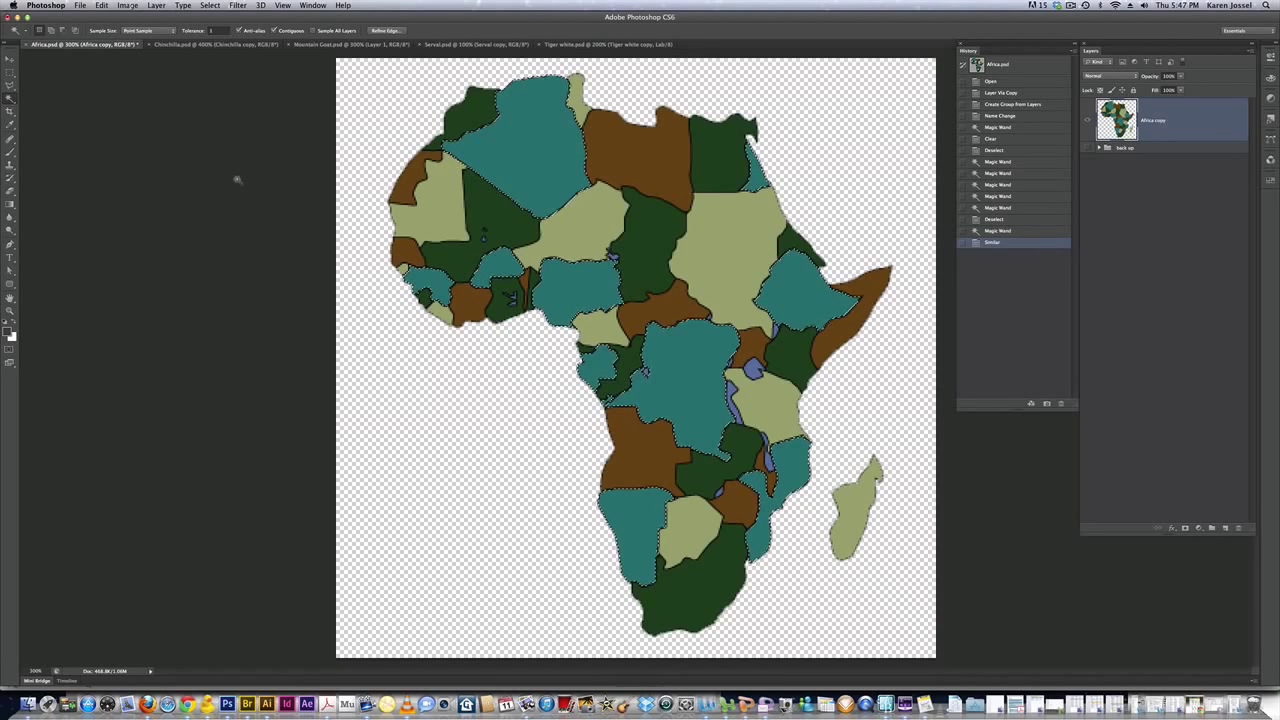
Fill the selected teal countries with the custom colour #fb0668 using Edit > Fill
click(102, 5)
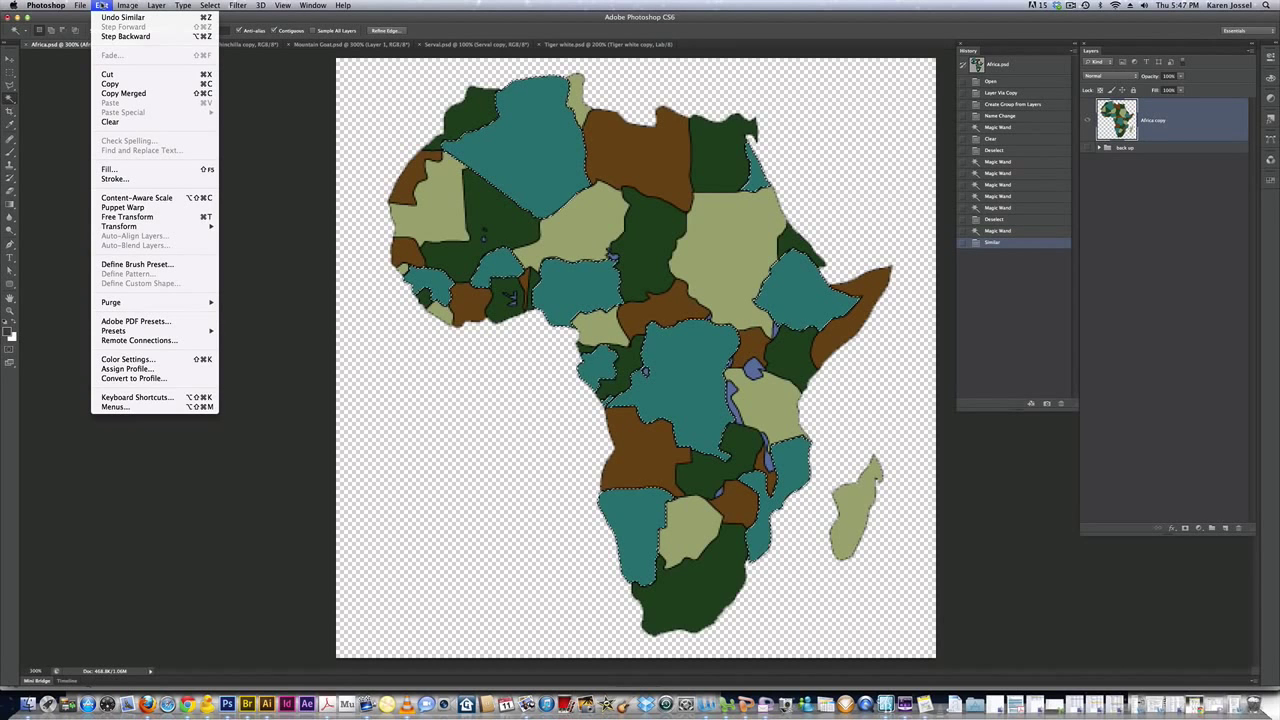
click(128, 169)
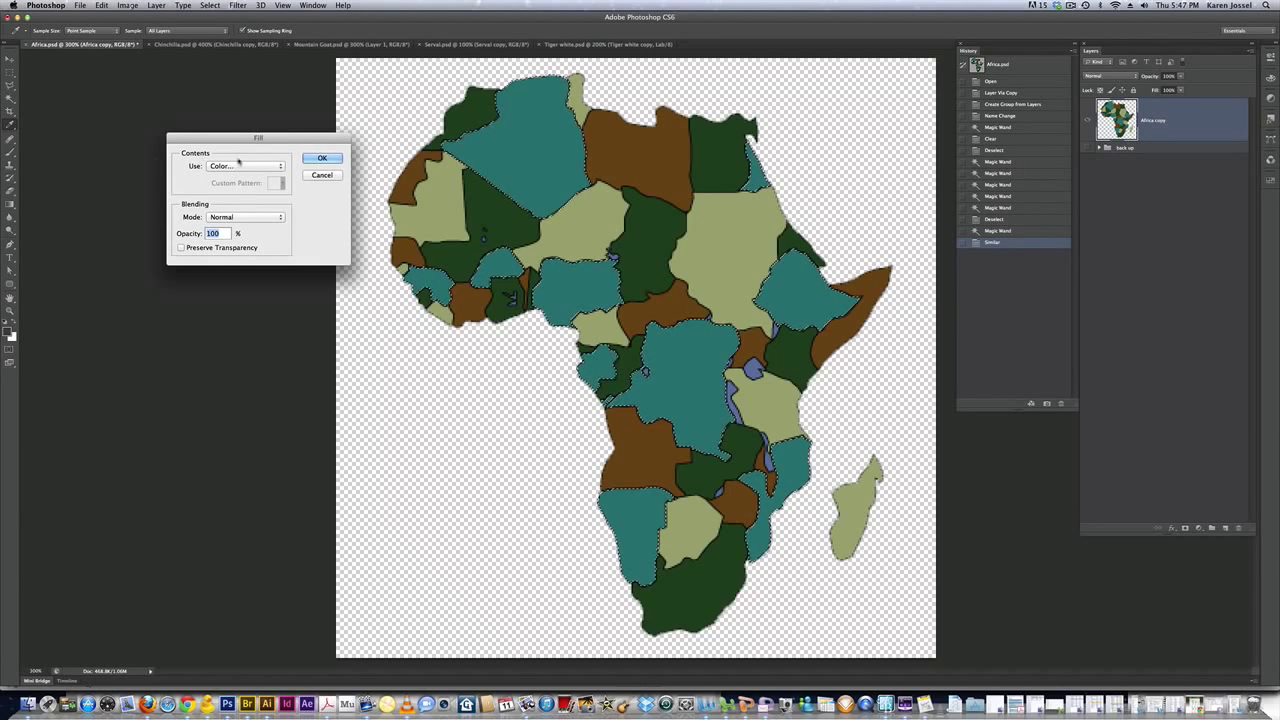
click(244, 167)
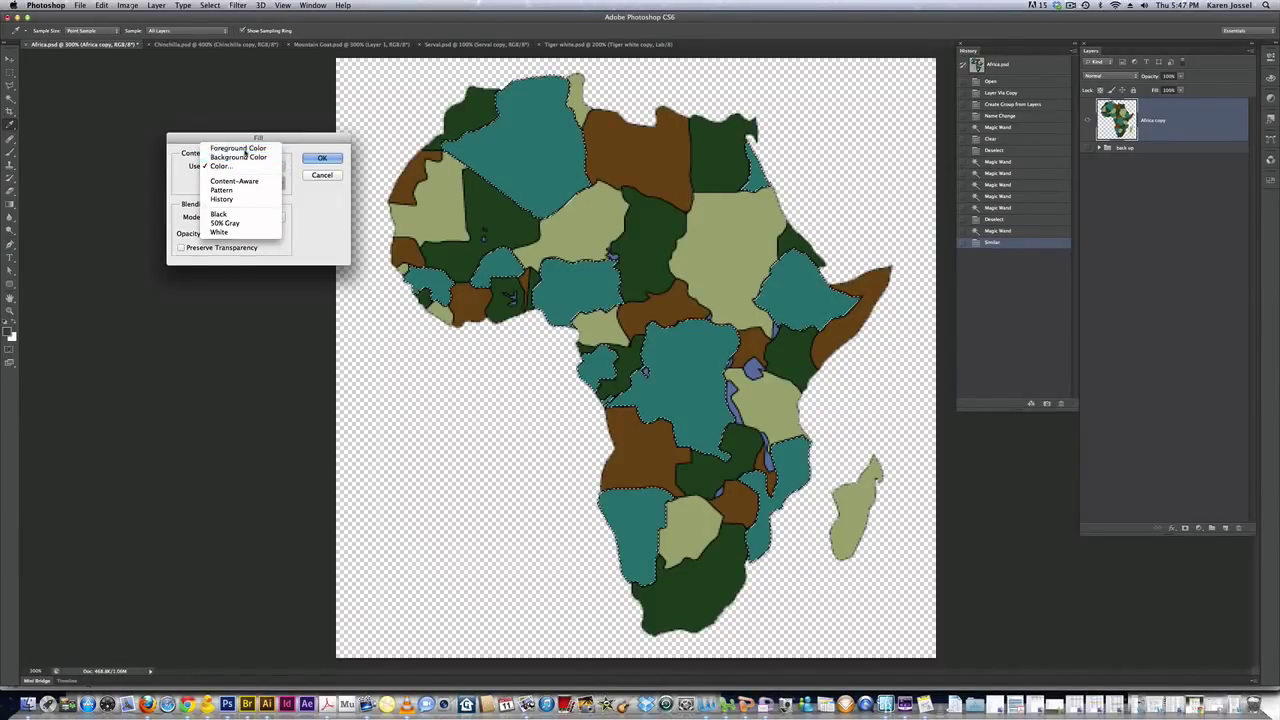
click(240, 148)
click(241, 166)
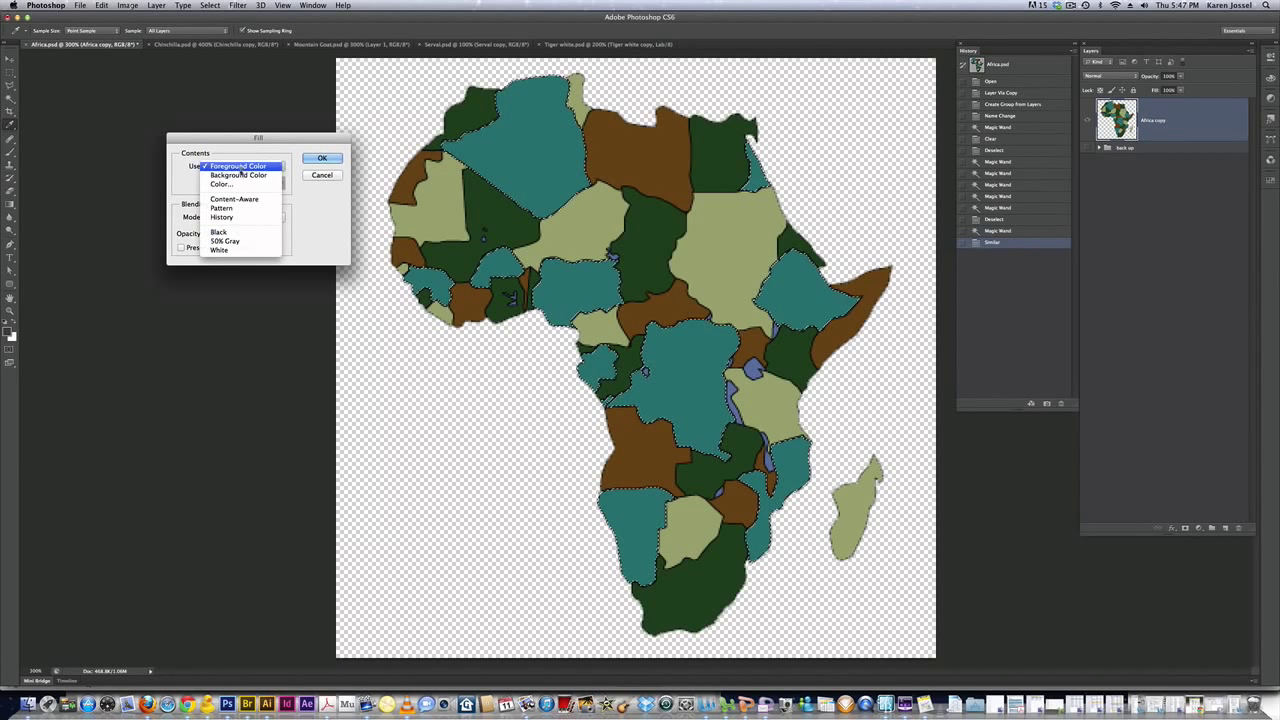
click(248, 188)
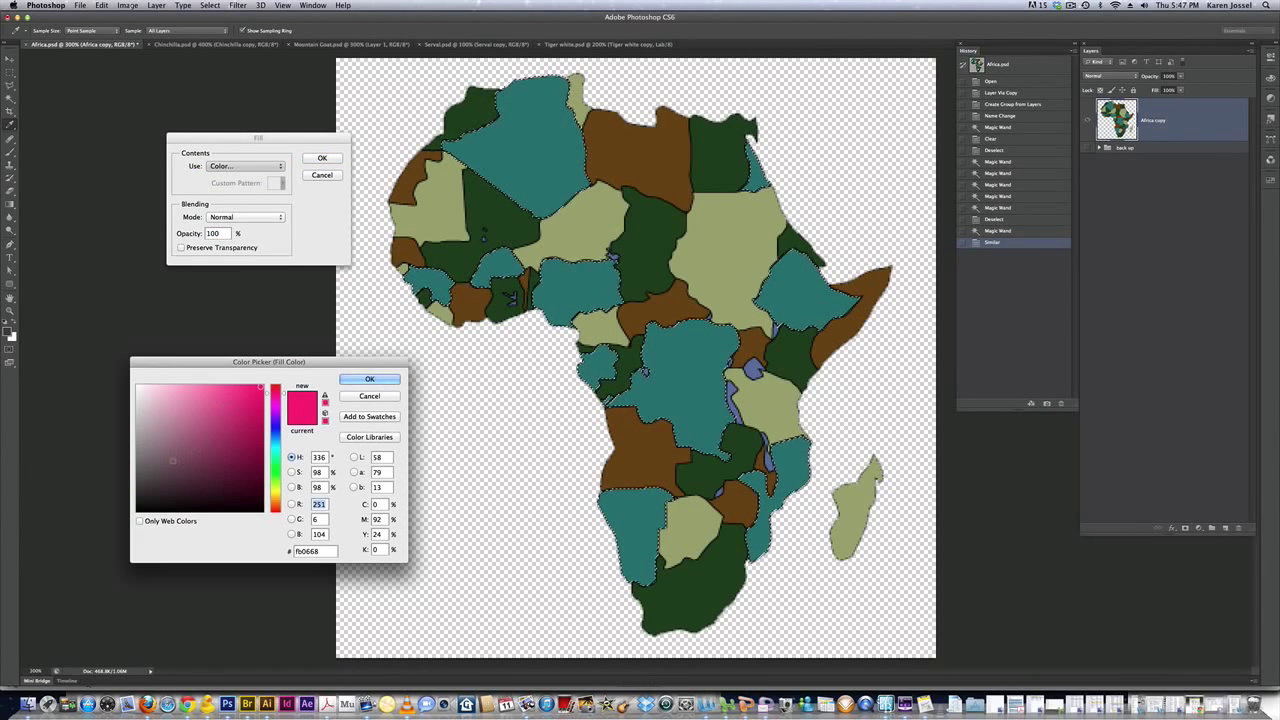
drag(258, 361, 260, 348)
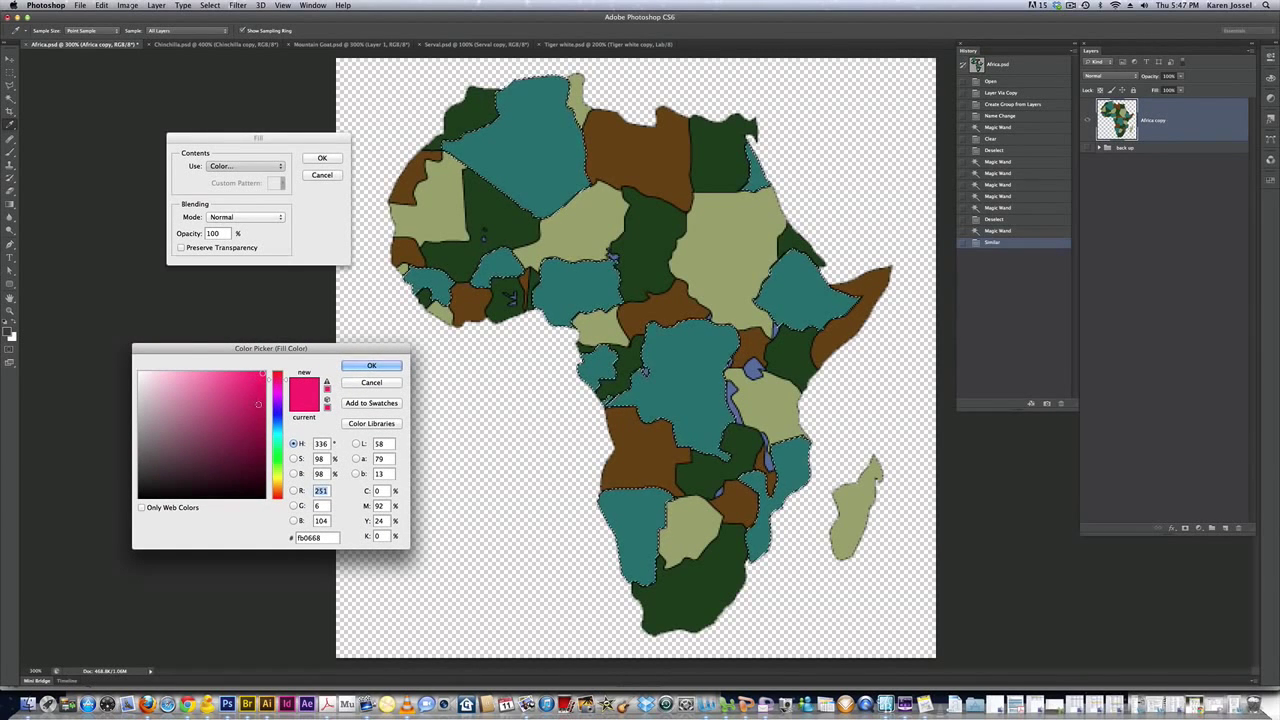
click(358, 363)
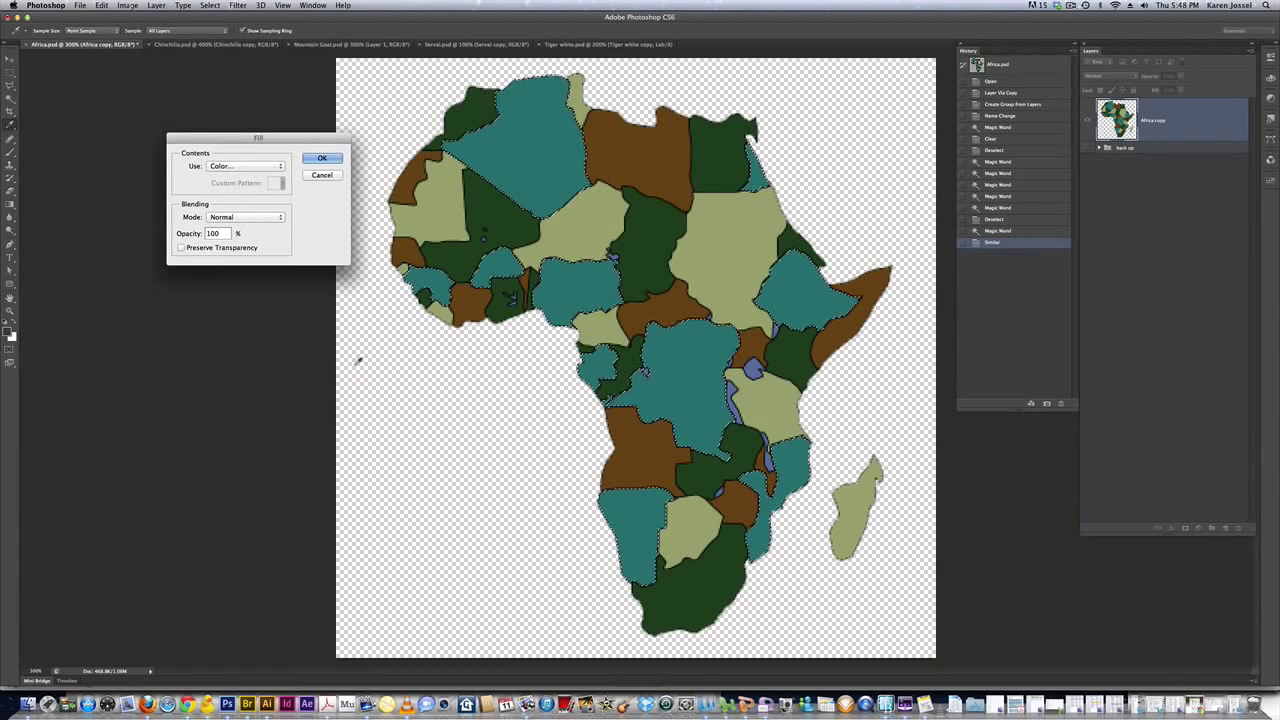
click(320, 158)
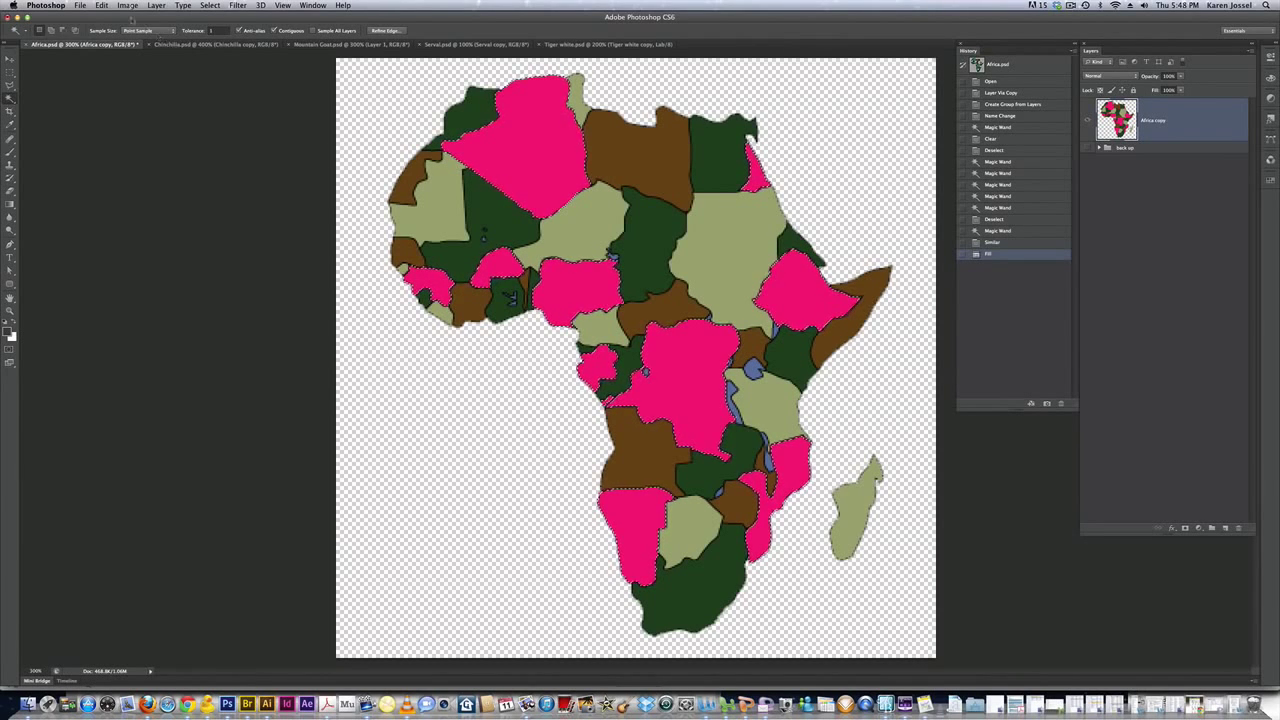
click(102, 6)
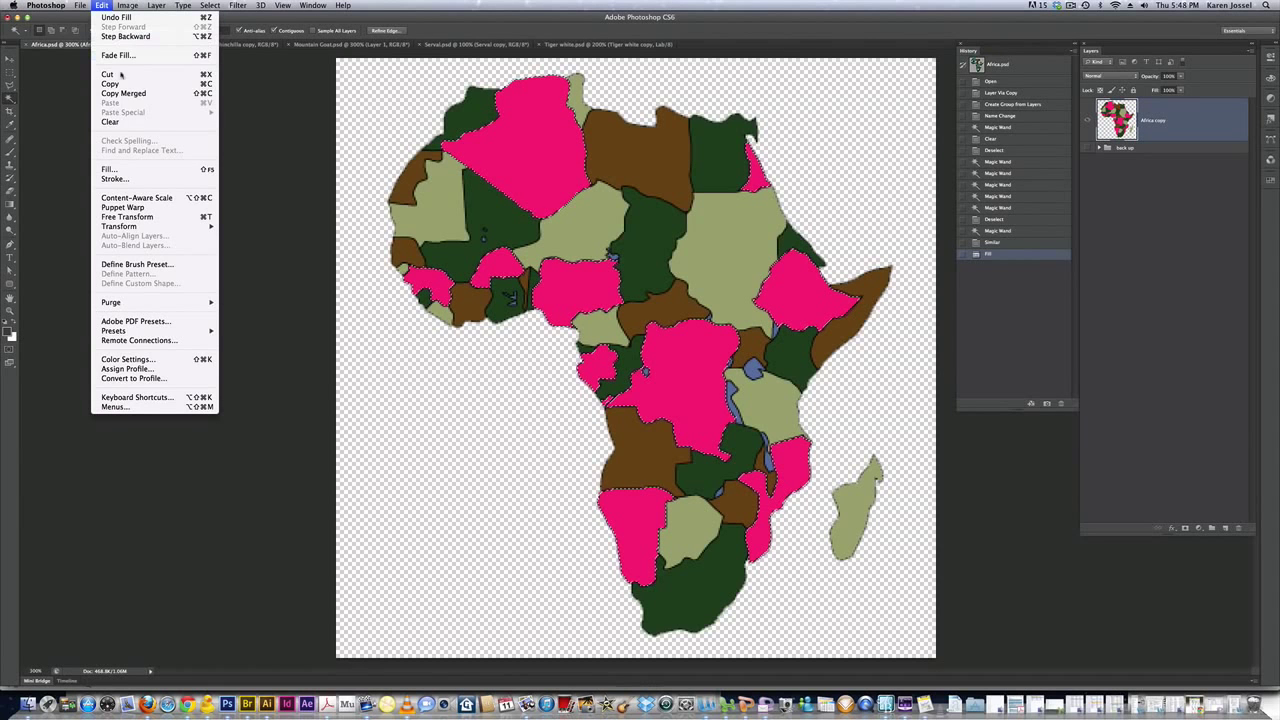
Stroke the pink countries with a 1 px black (000000) outline, Center location
click(145, 180)
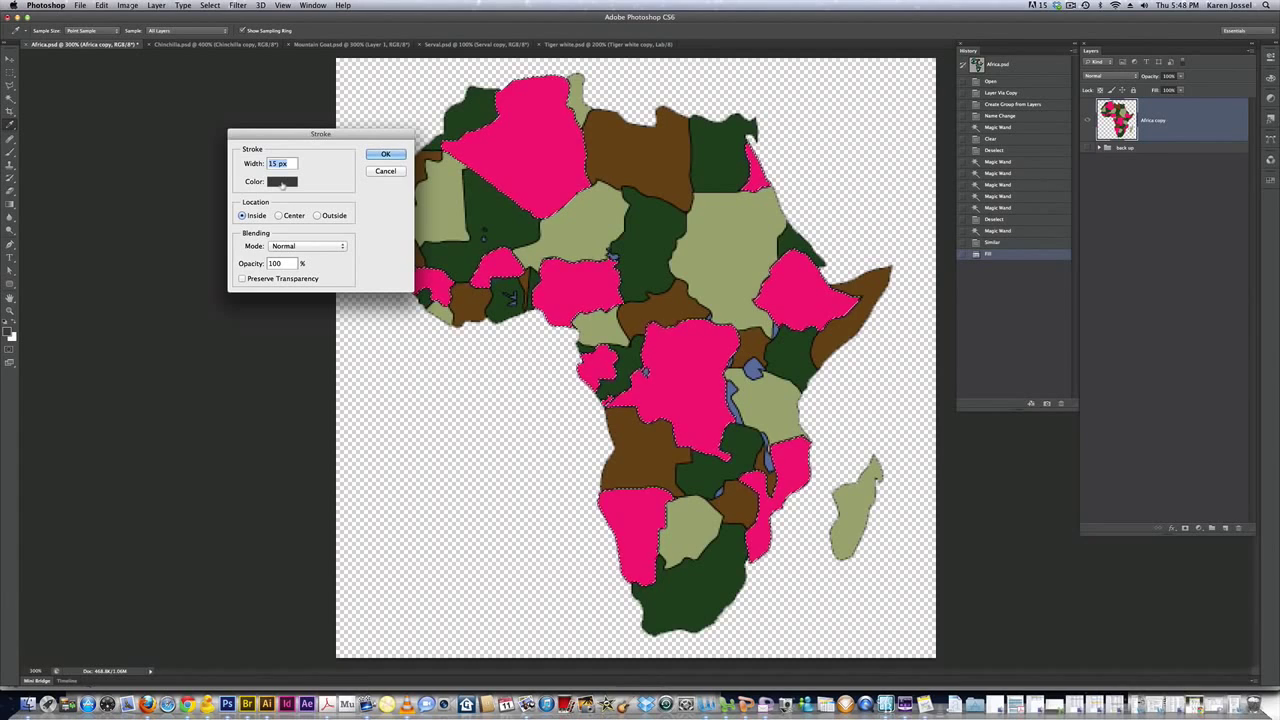
click(283, 182)
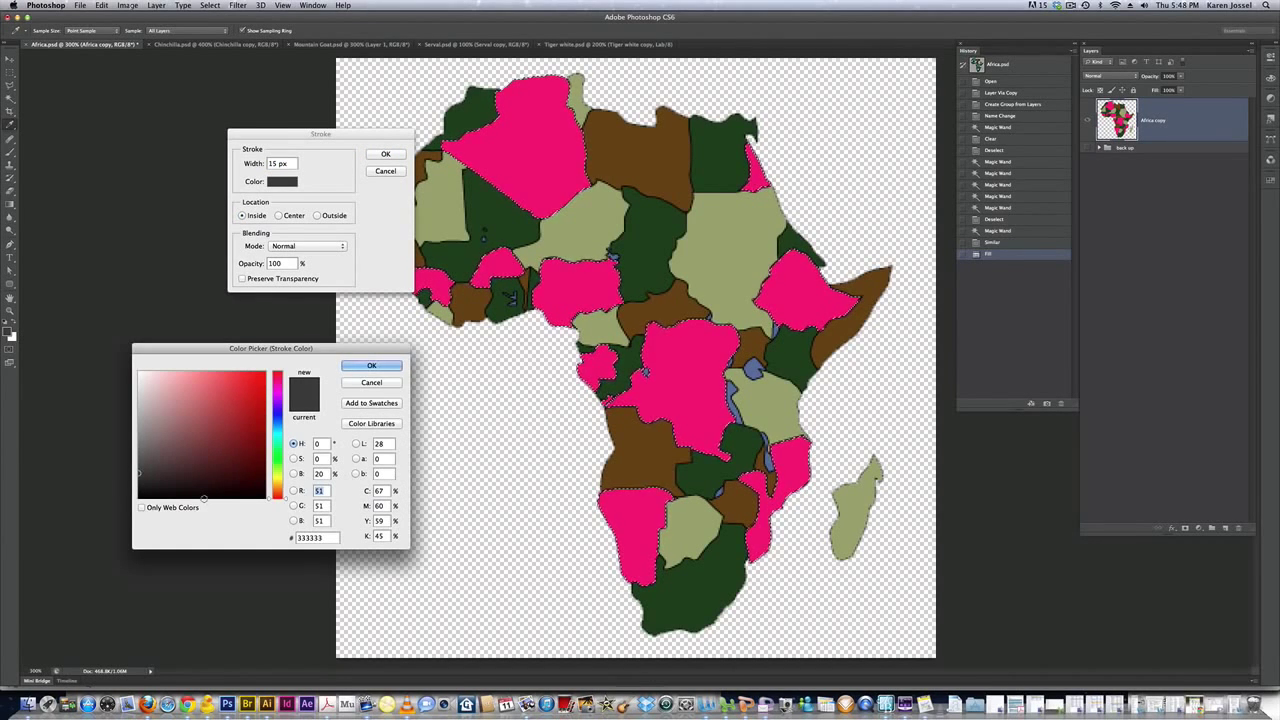
click(203, 498)
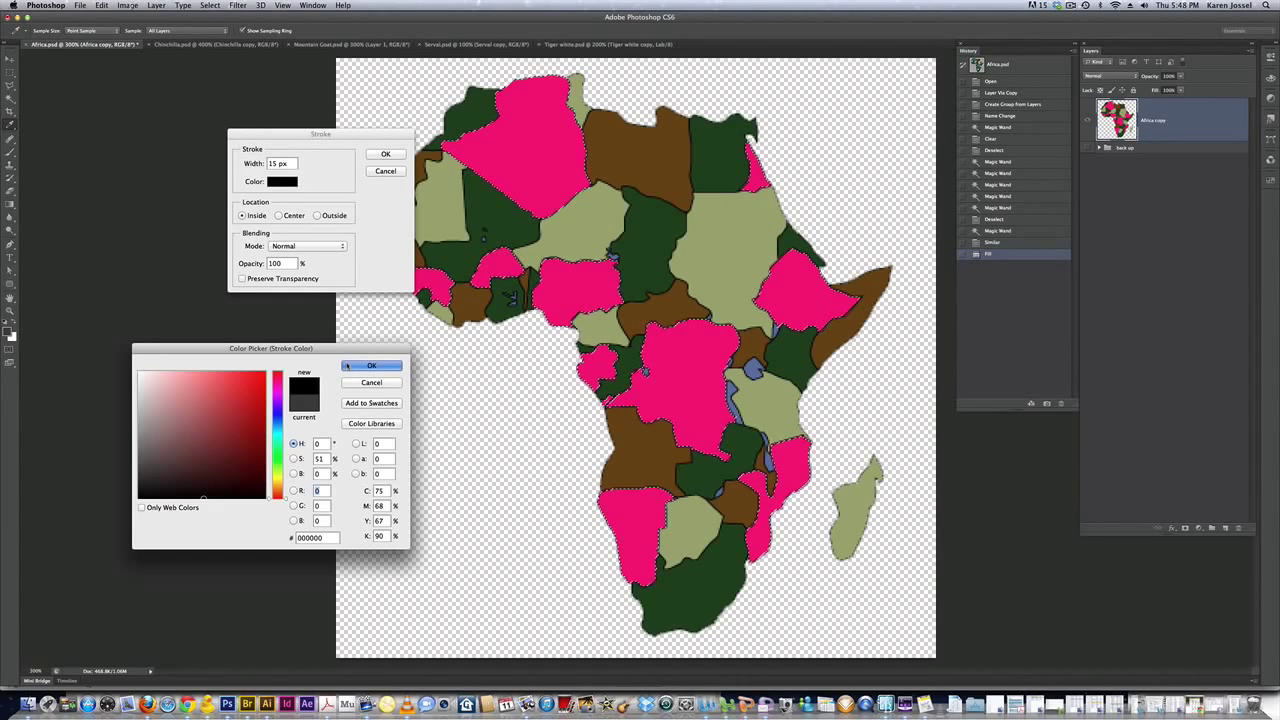
click(347, 365)
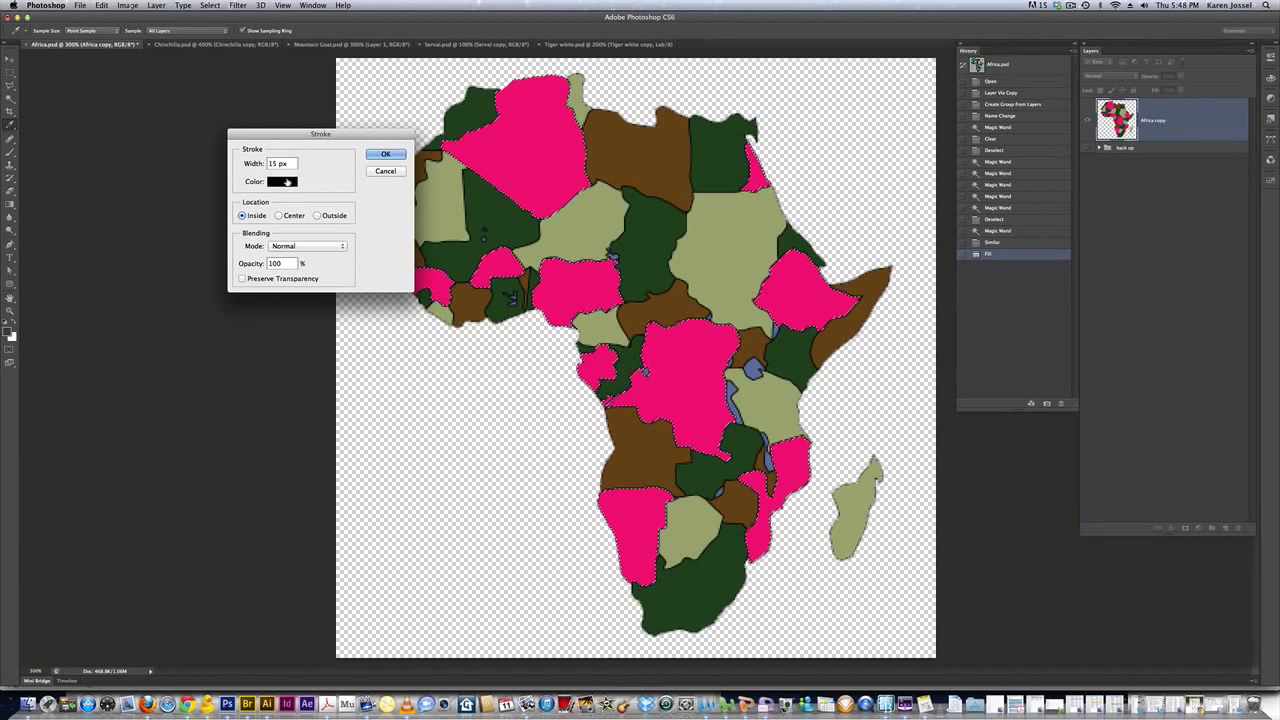
drag(296, 165, 249, 165)
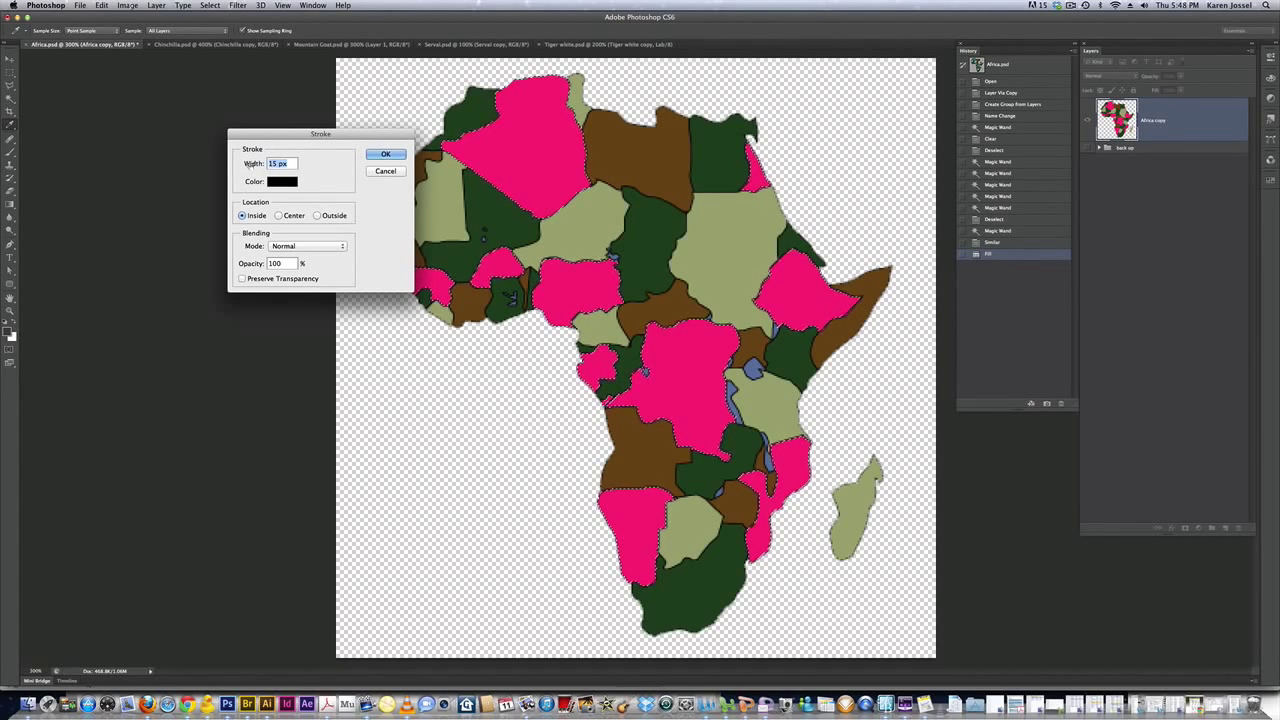
text(1)
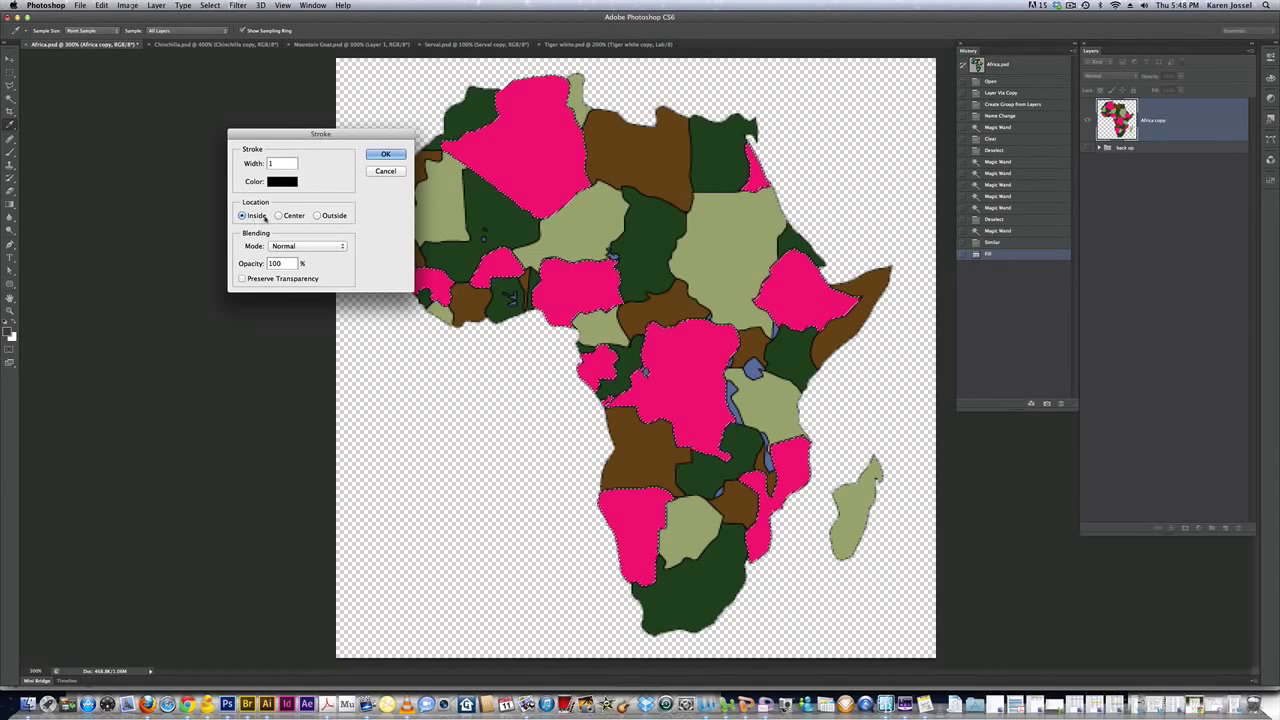
click(278, 215)
click(387, 156)
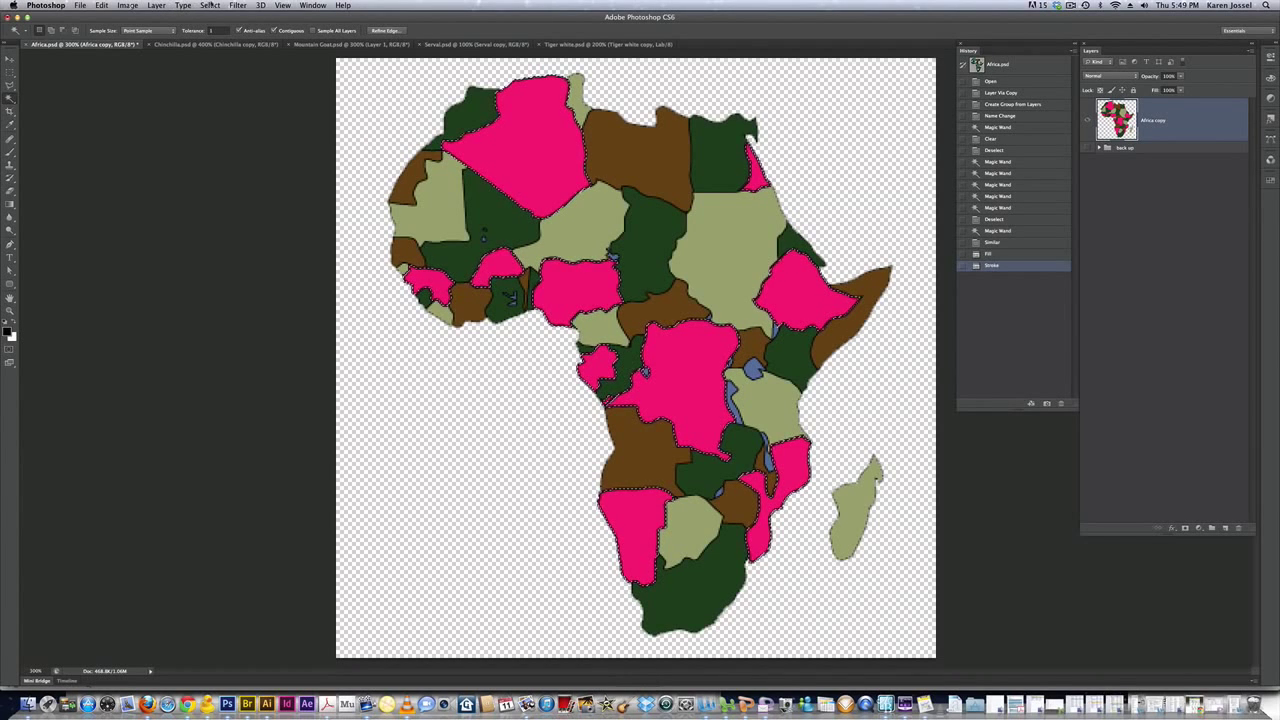
click(210, 5)
Deselect, select all dark green countries via Select > Similar, and open the foreground colour picker
click(221, 27)
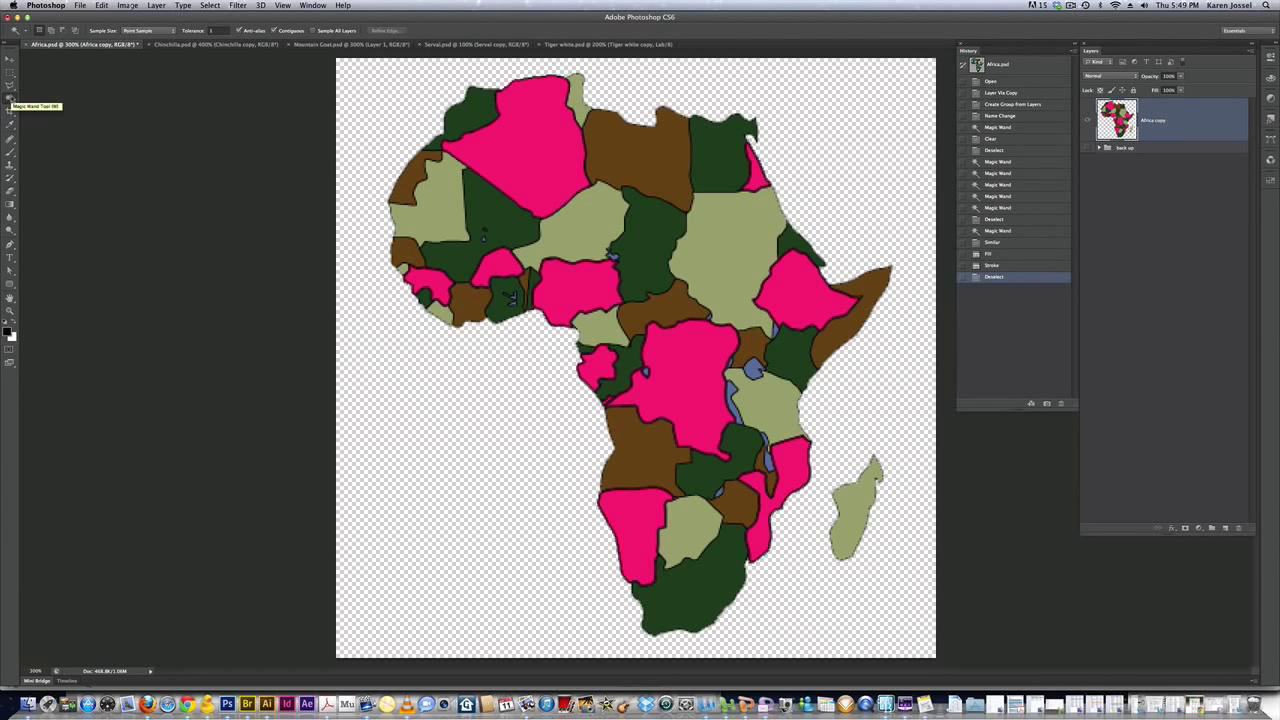
click(478, 108)
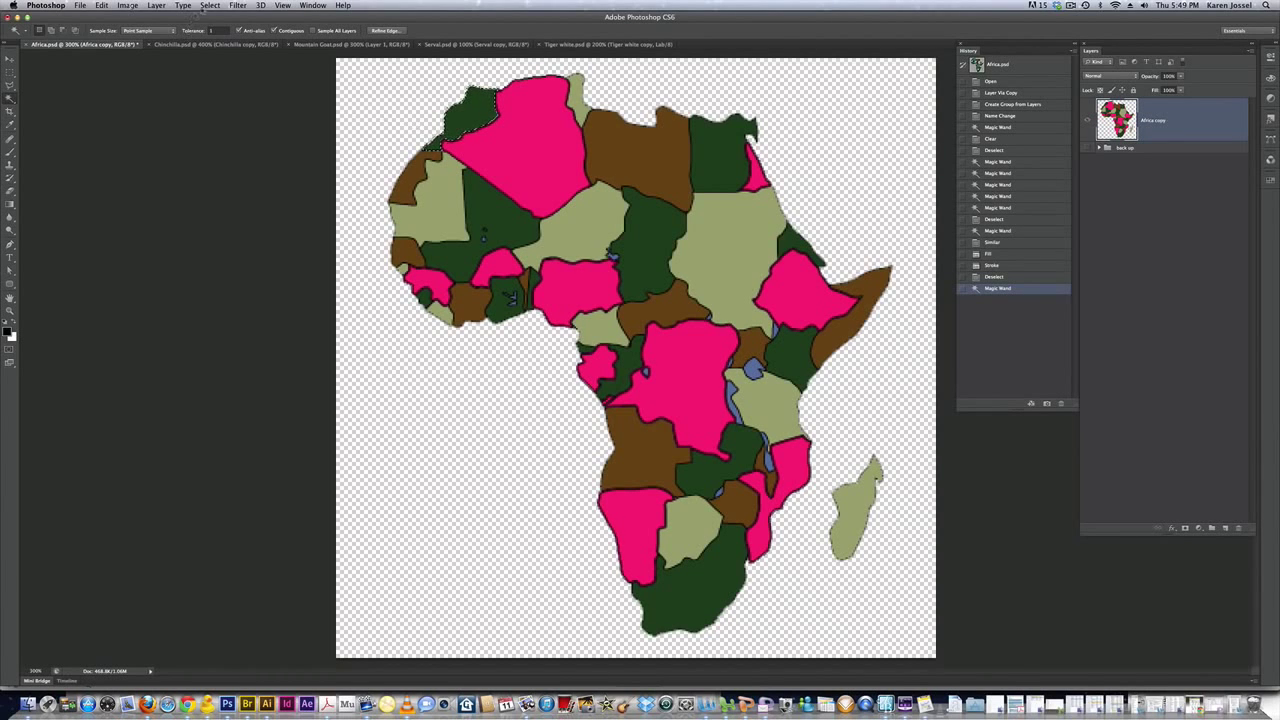
click(210, 5)
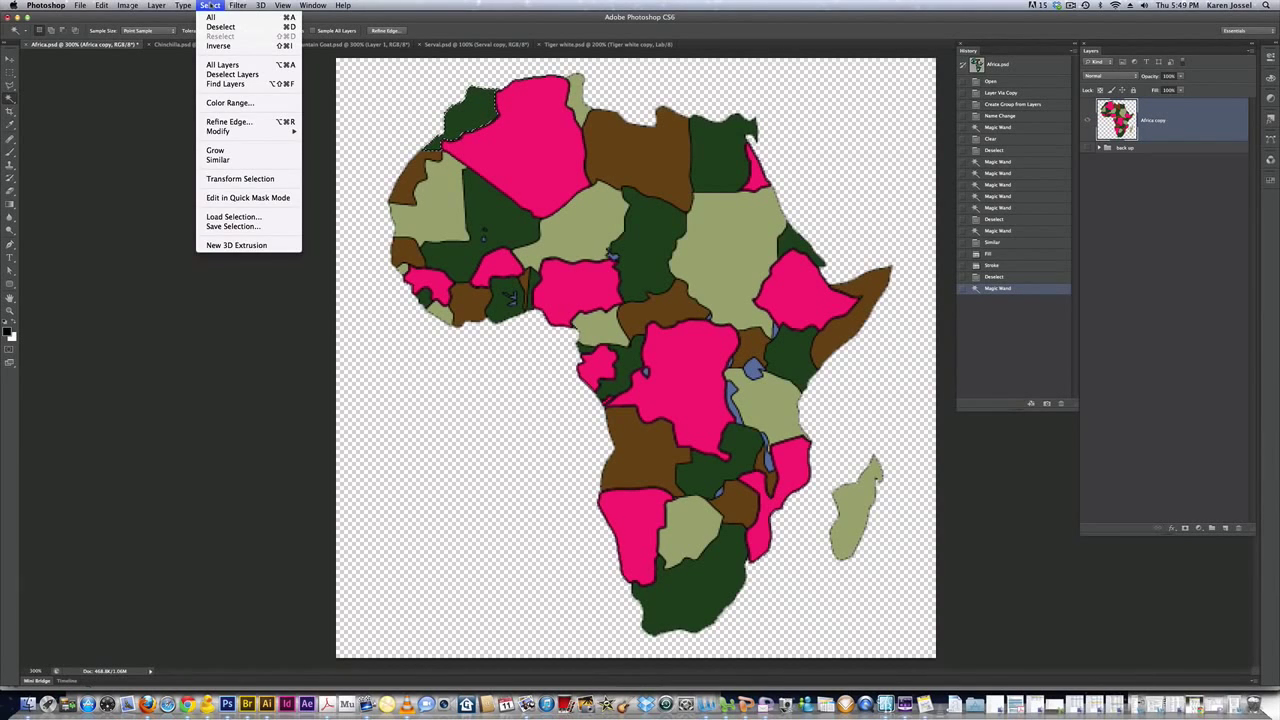
click(230, 159)
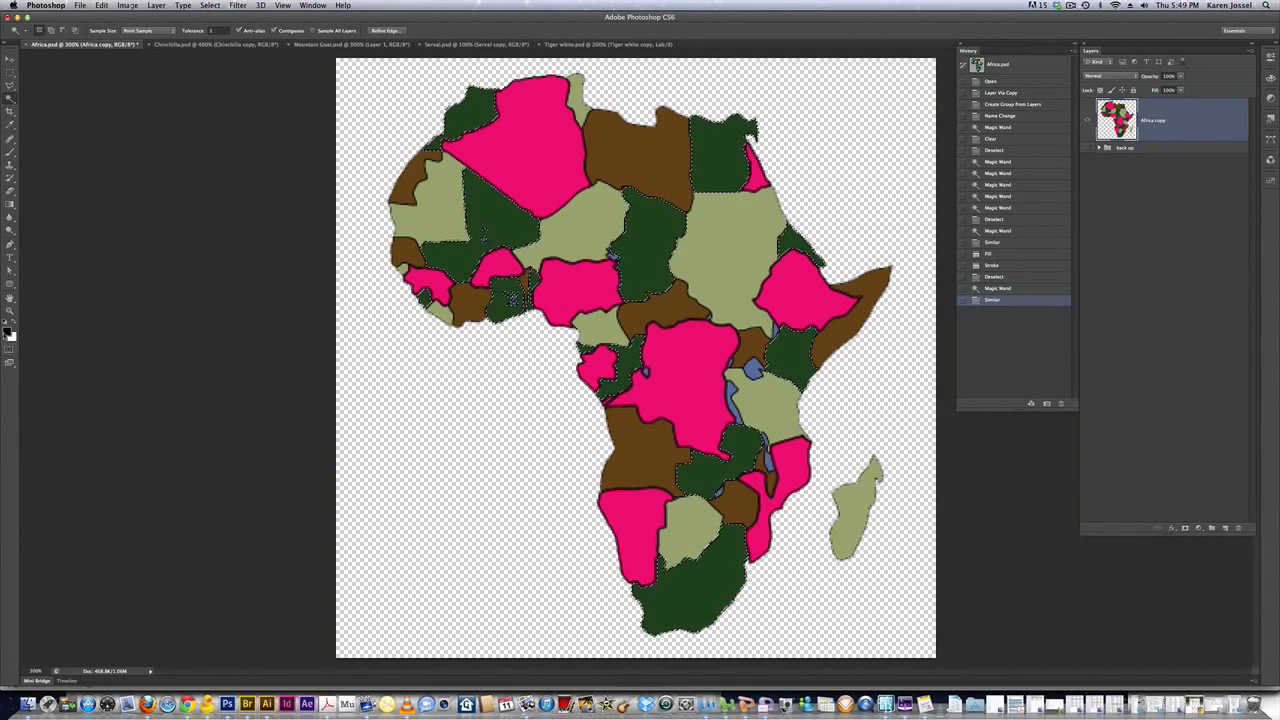
click(7, 331)
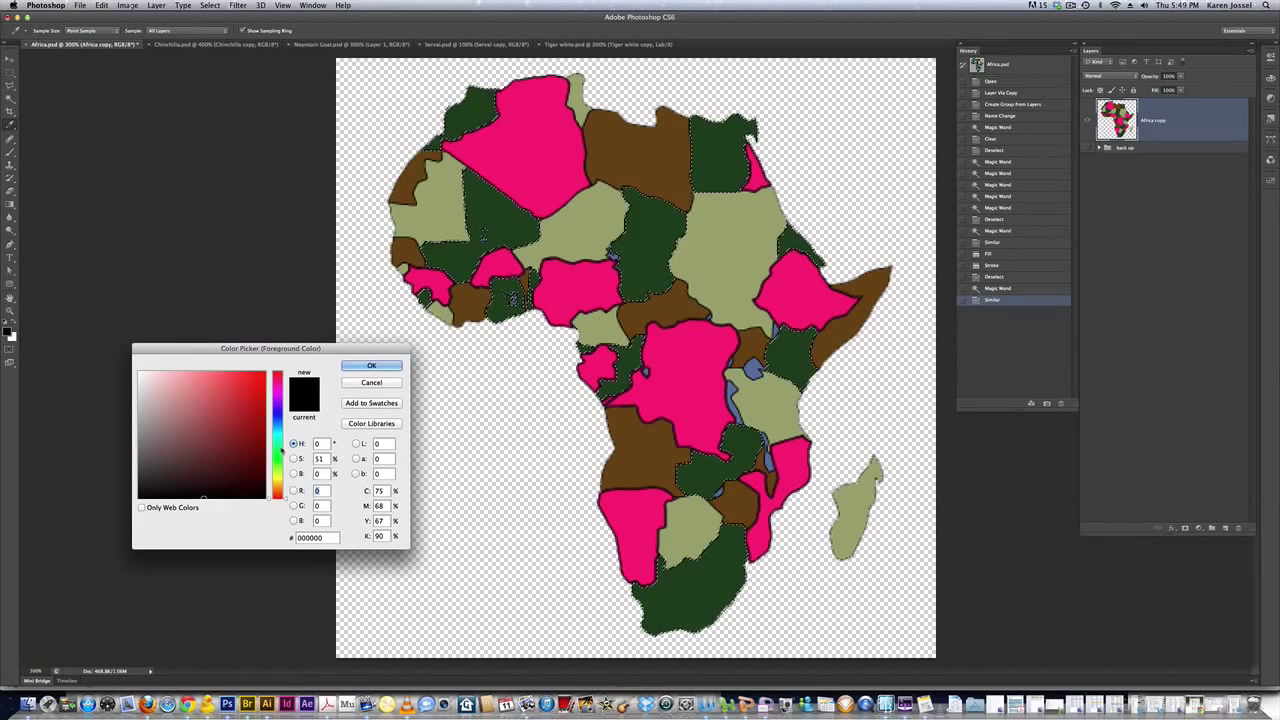
Set the foreground to bright green #13f080 and fill the selected dark green countries with it
click(278, 445)
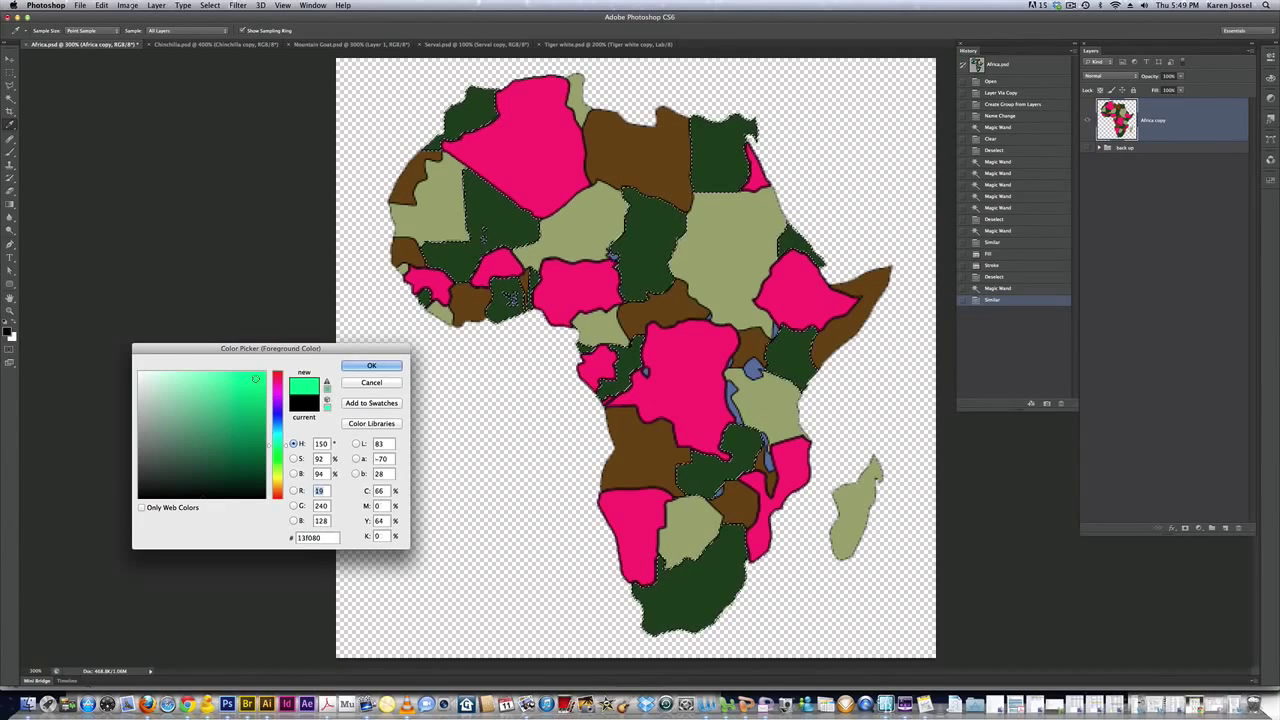
click(256, 378)
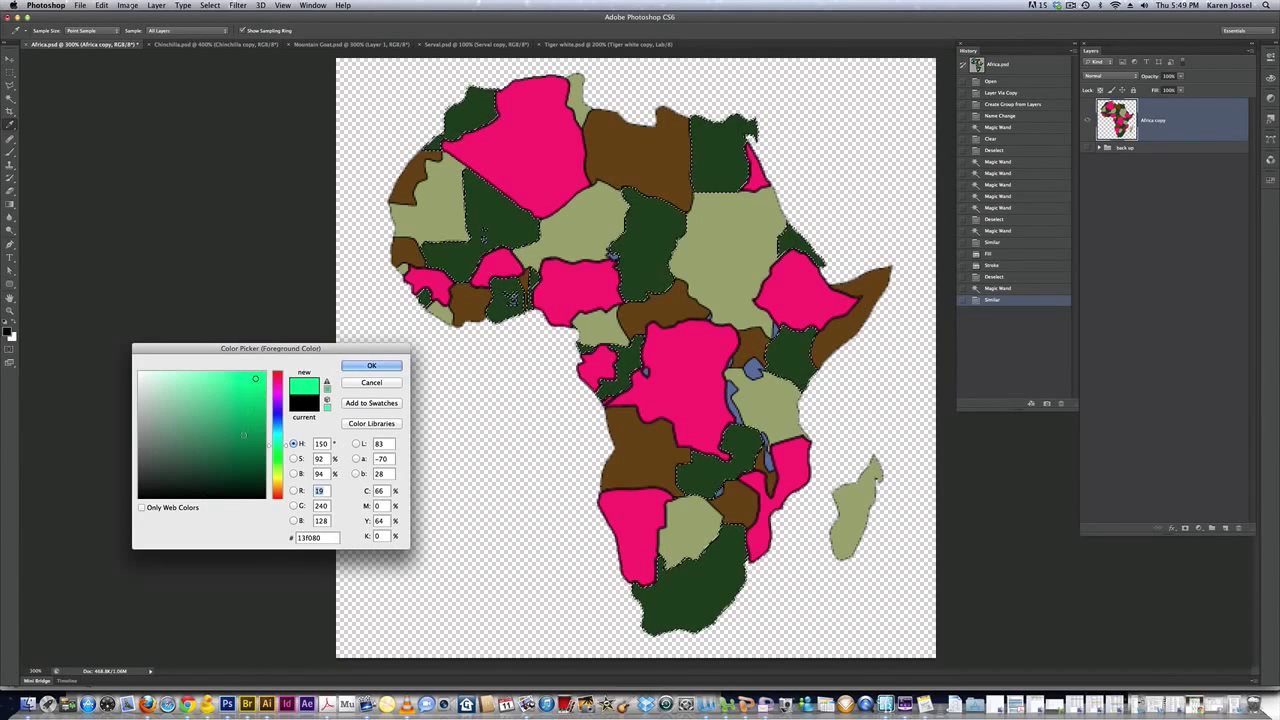
click(369, 366)
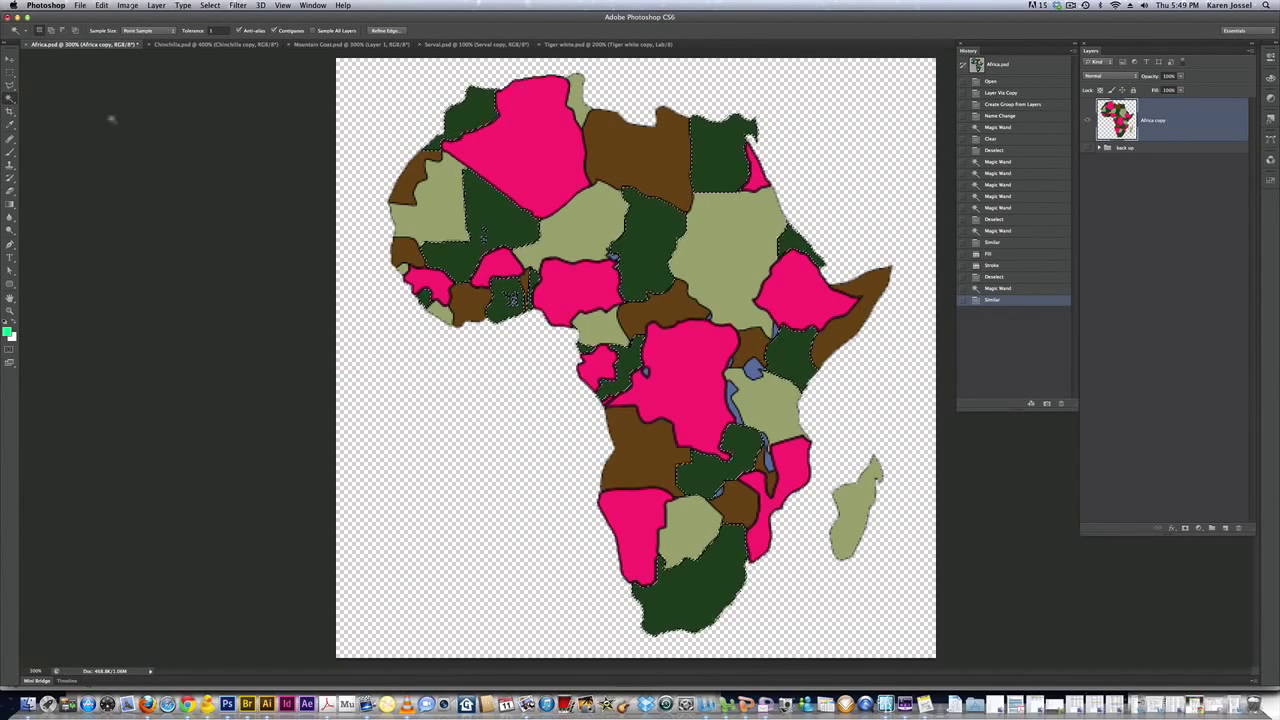
click(80, 6)
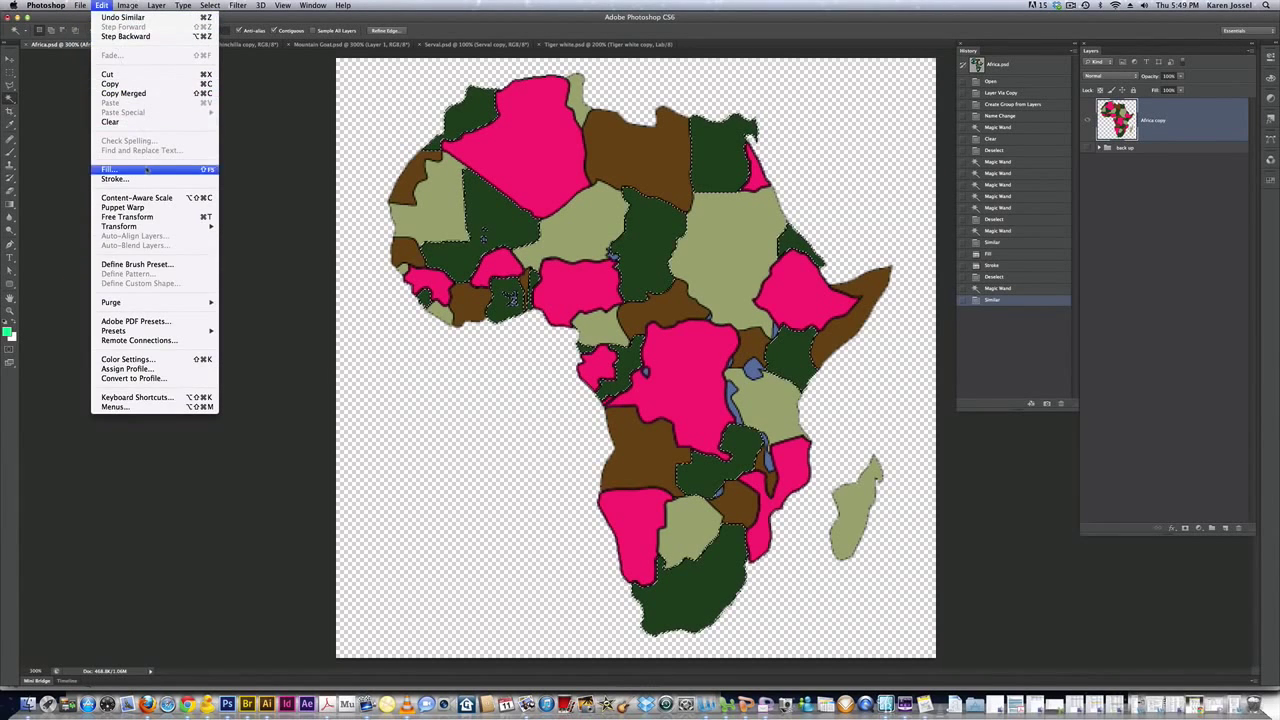
click(145, 170)
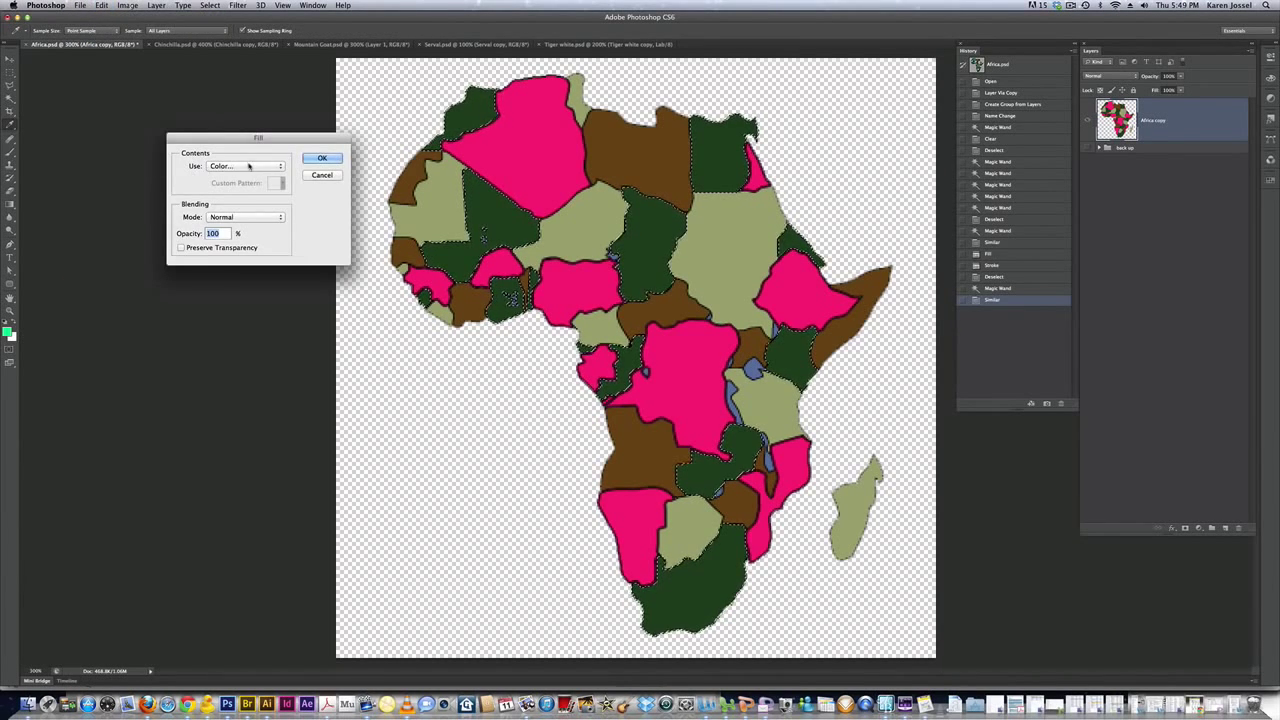
click(248, 165)
click(238, 148)
click(318, 159)
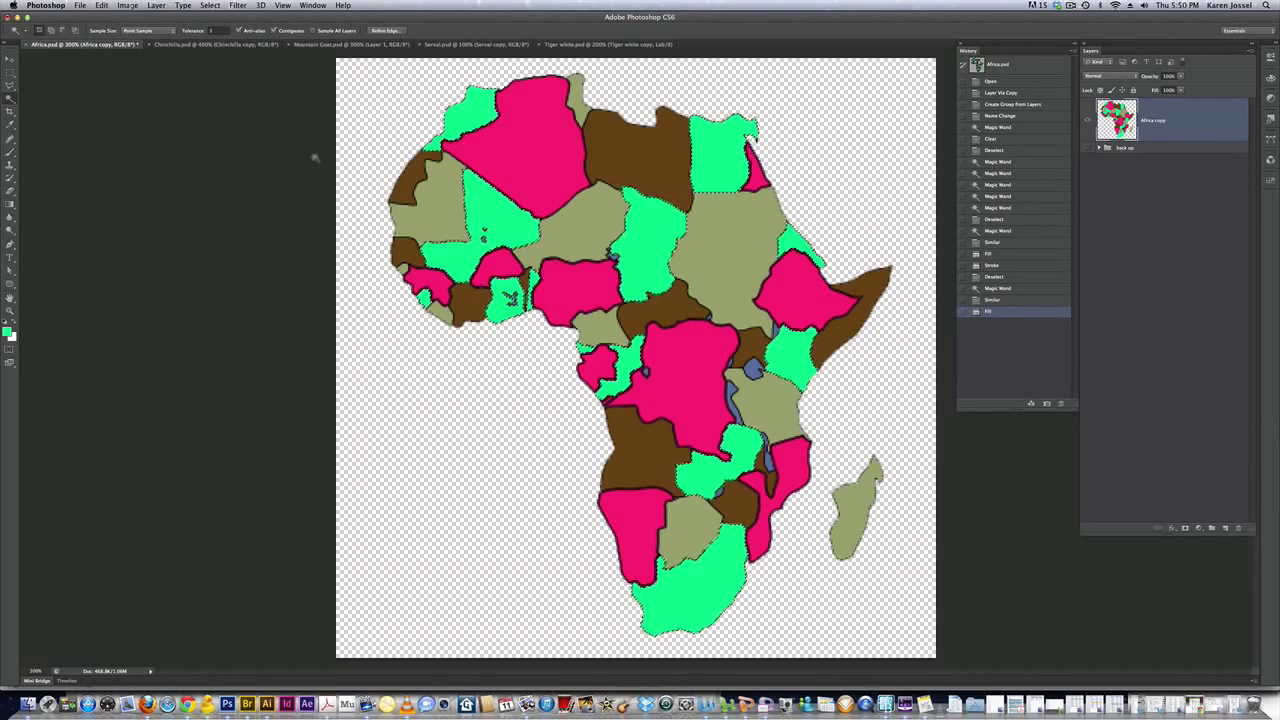
click(101, 5)
Outline the green countries with a 1 px black centred stroke, deselect, and select a brown country
click(152, 180)
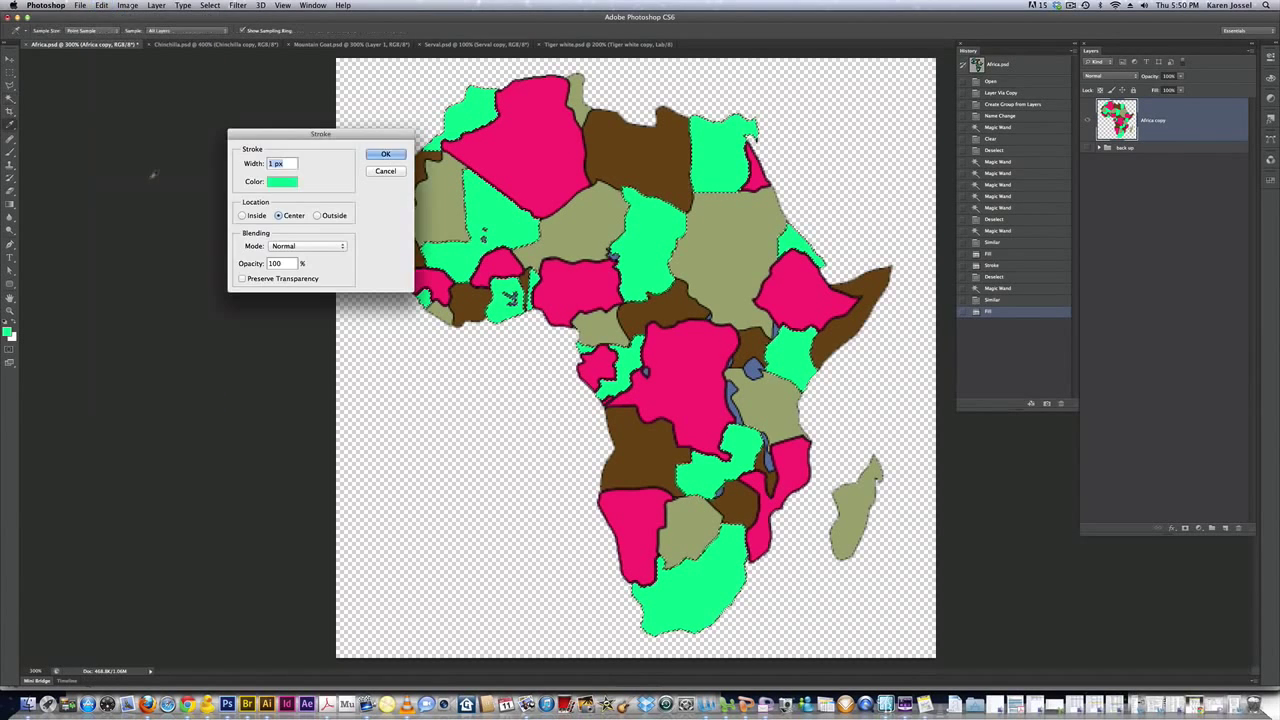
click(274, 182)
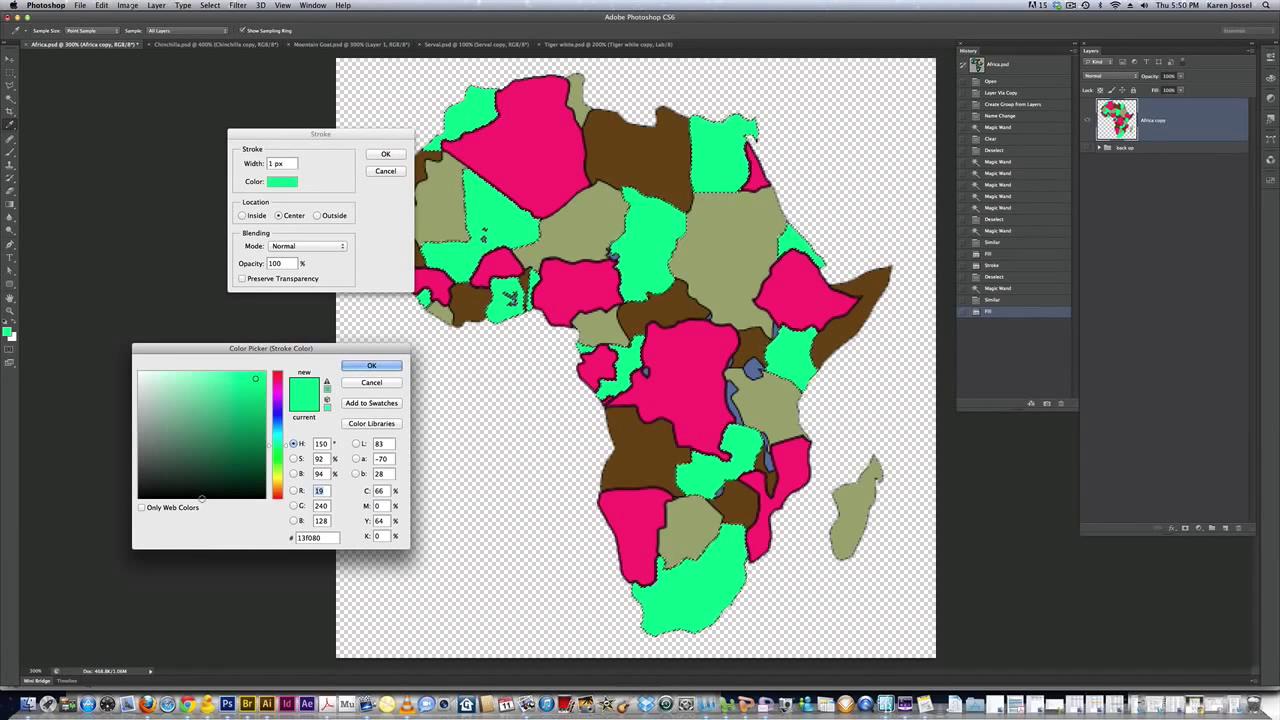
click(202, 497)
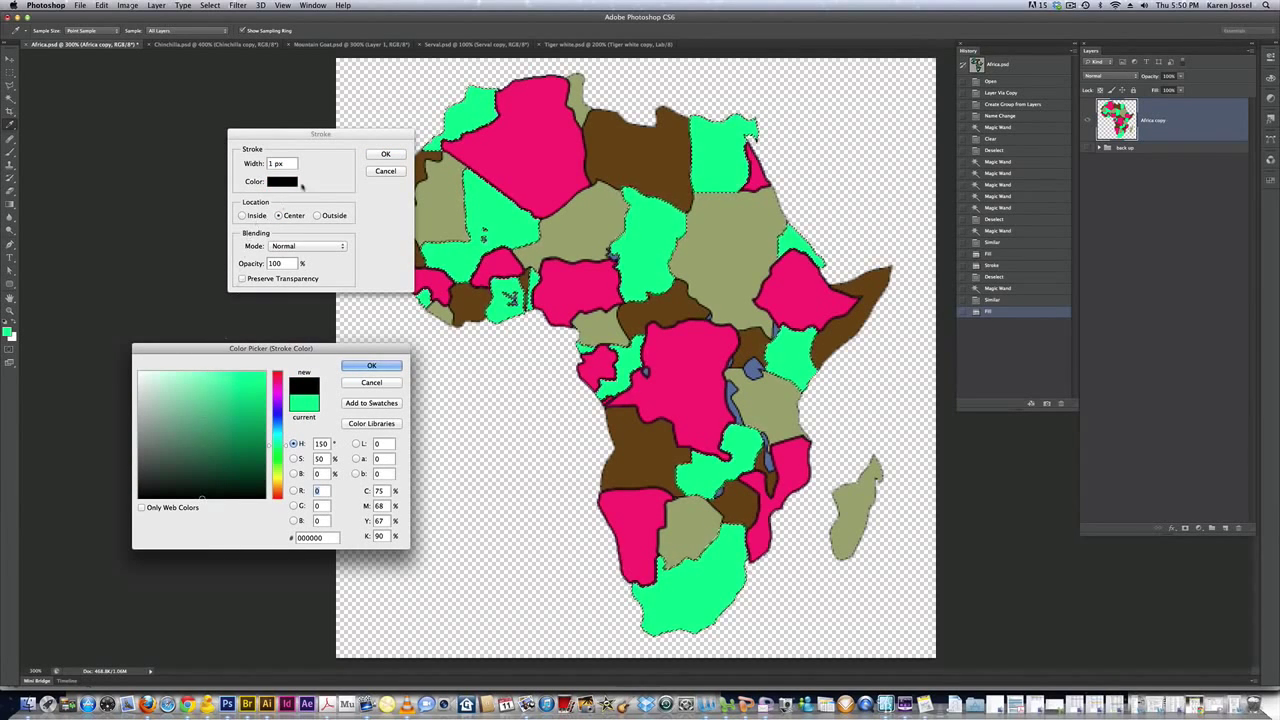
click(364, 366)
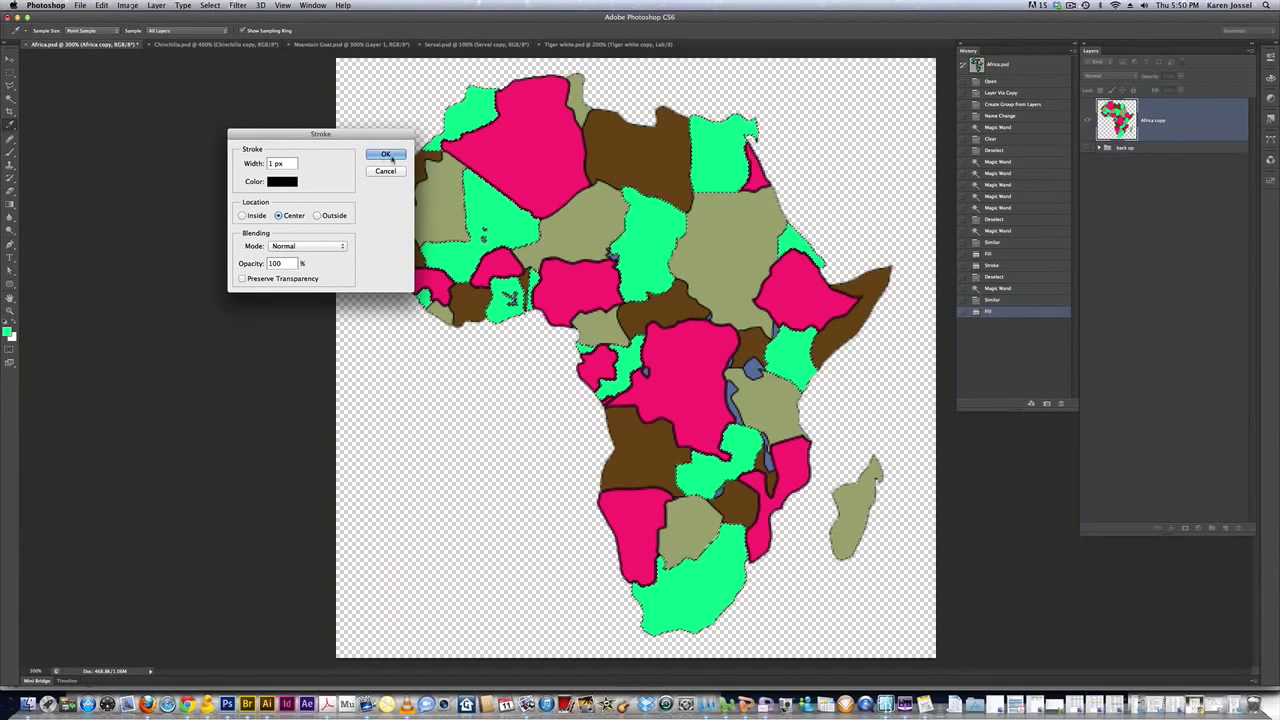
click(388, 156)
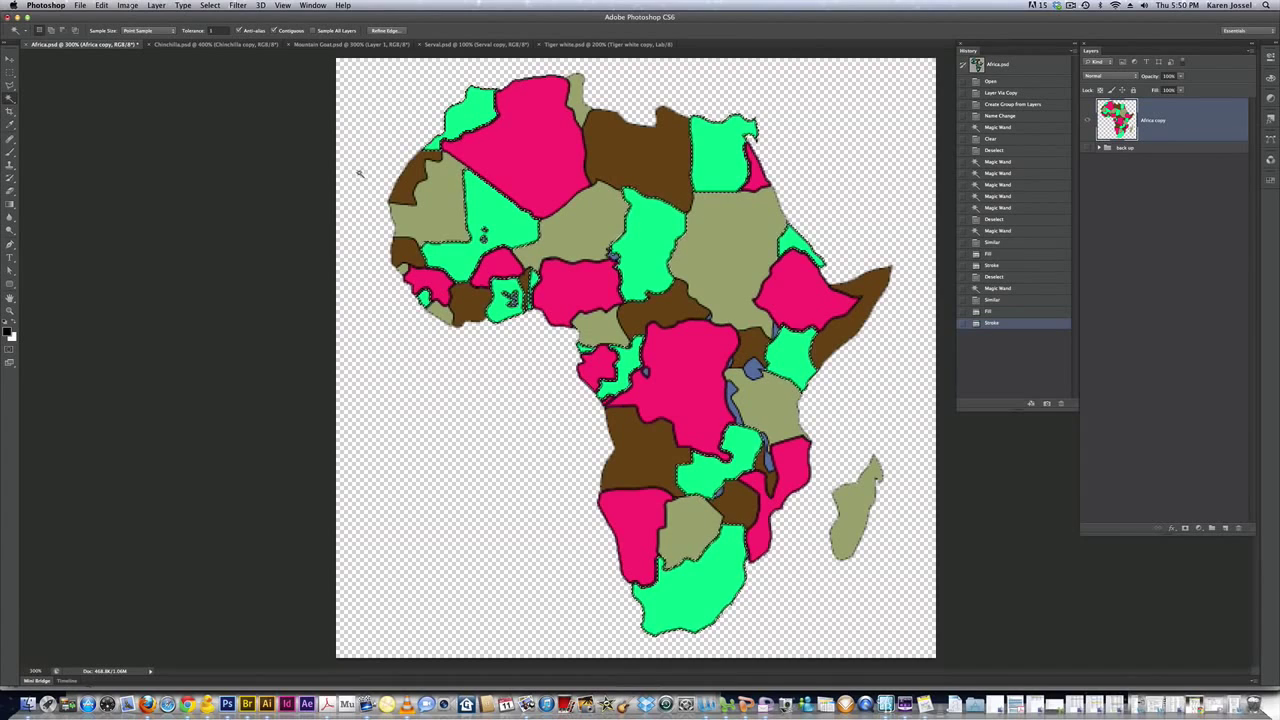
key(super+d)
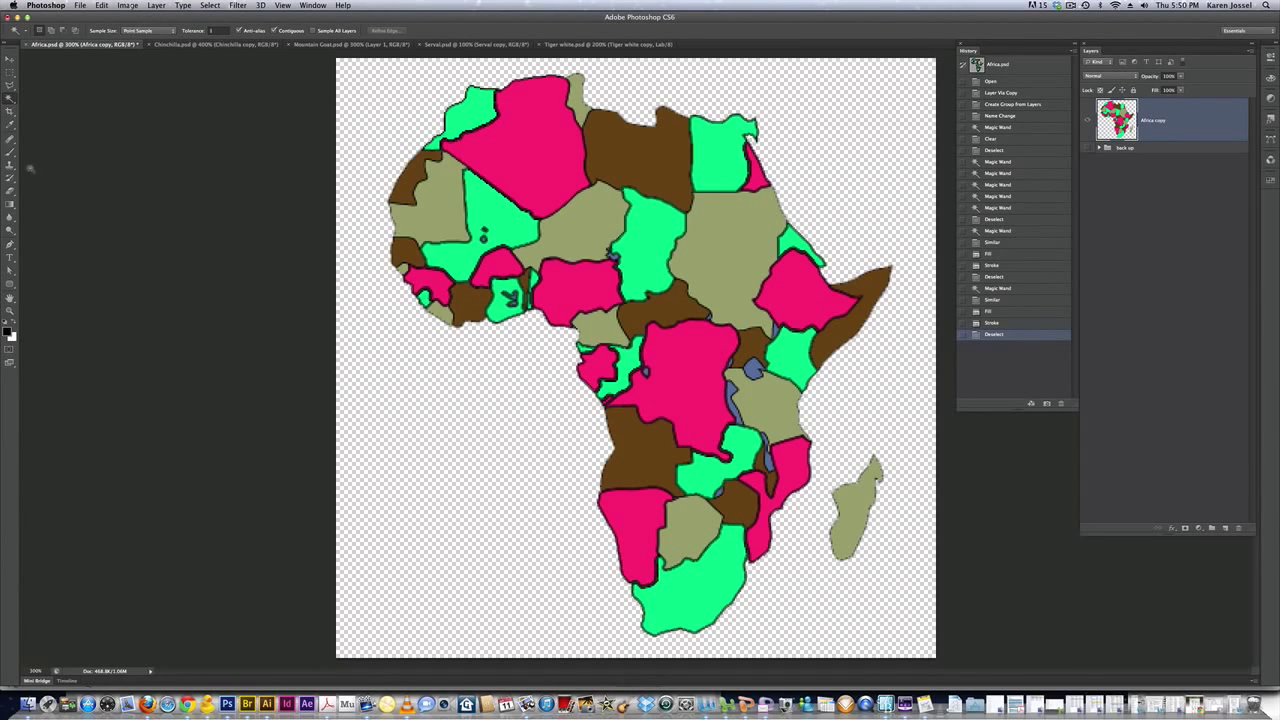
click(619, 146)
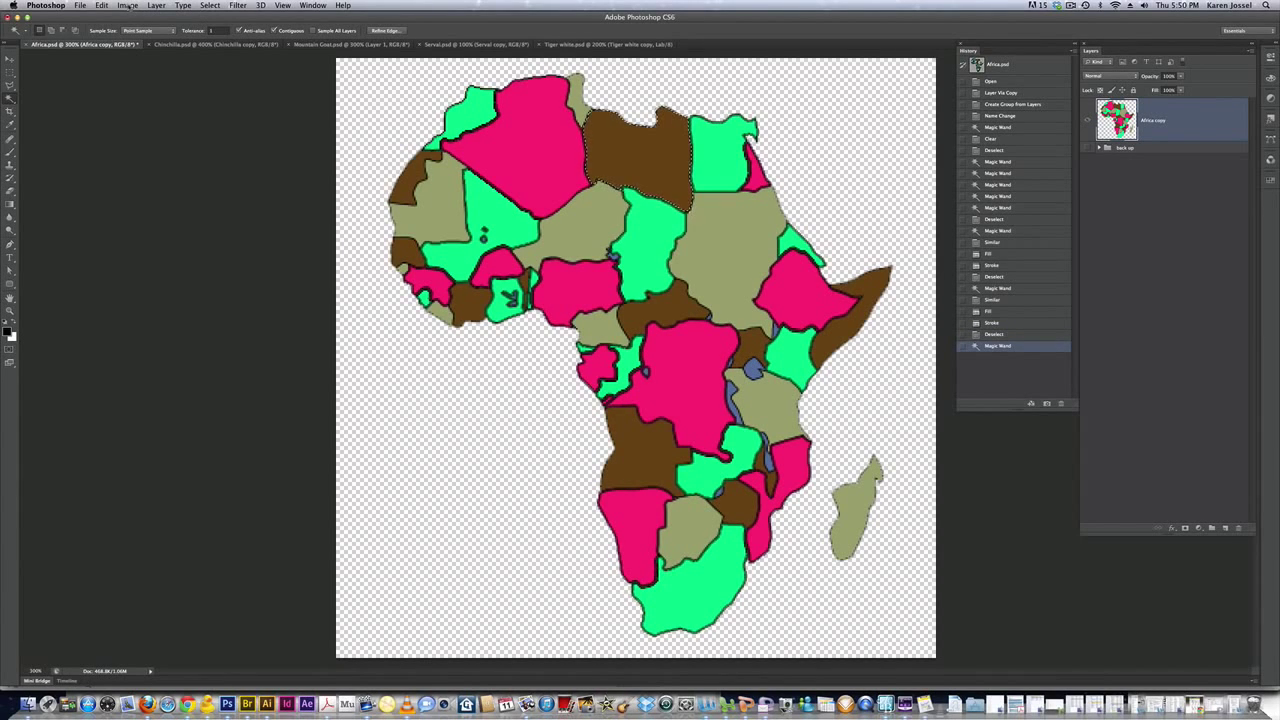
Select all the brown countries with Select Similar and fill them bright yellow #fbf206
click(210, 5)
click(243, 160)
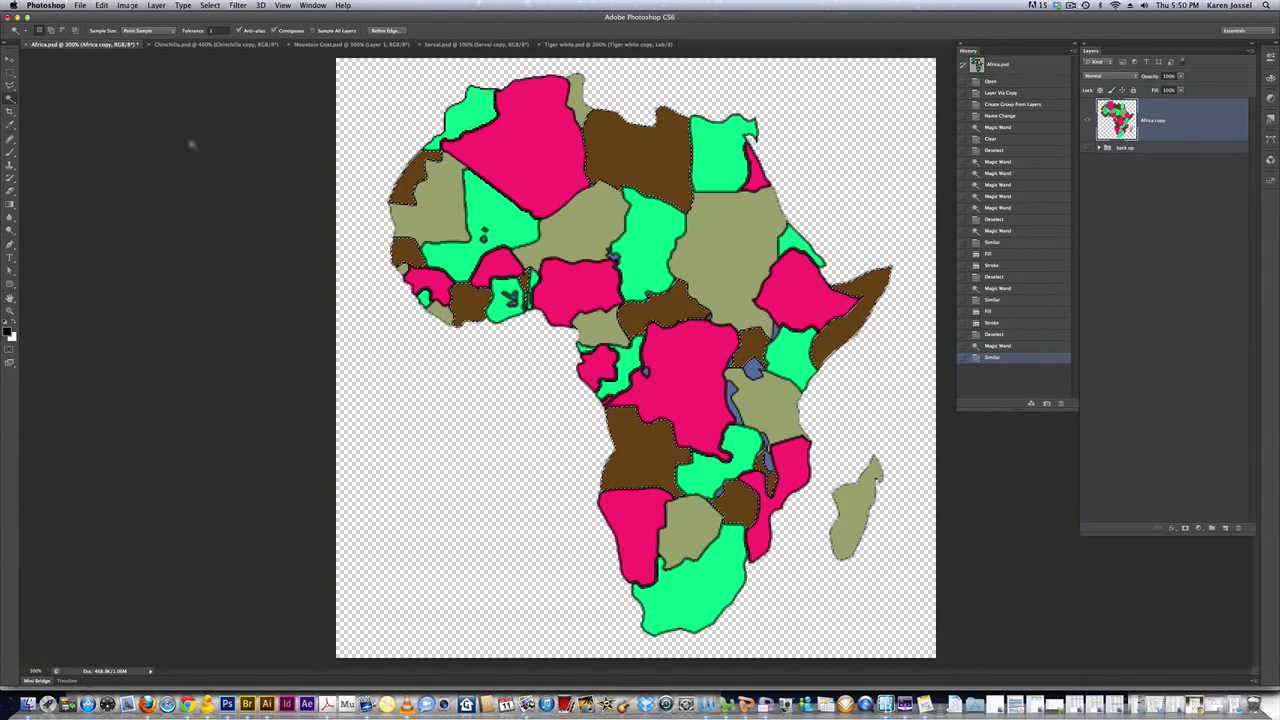
click(102, 5)
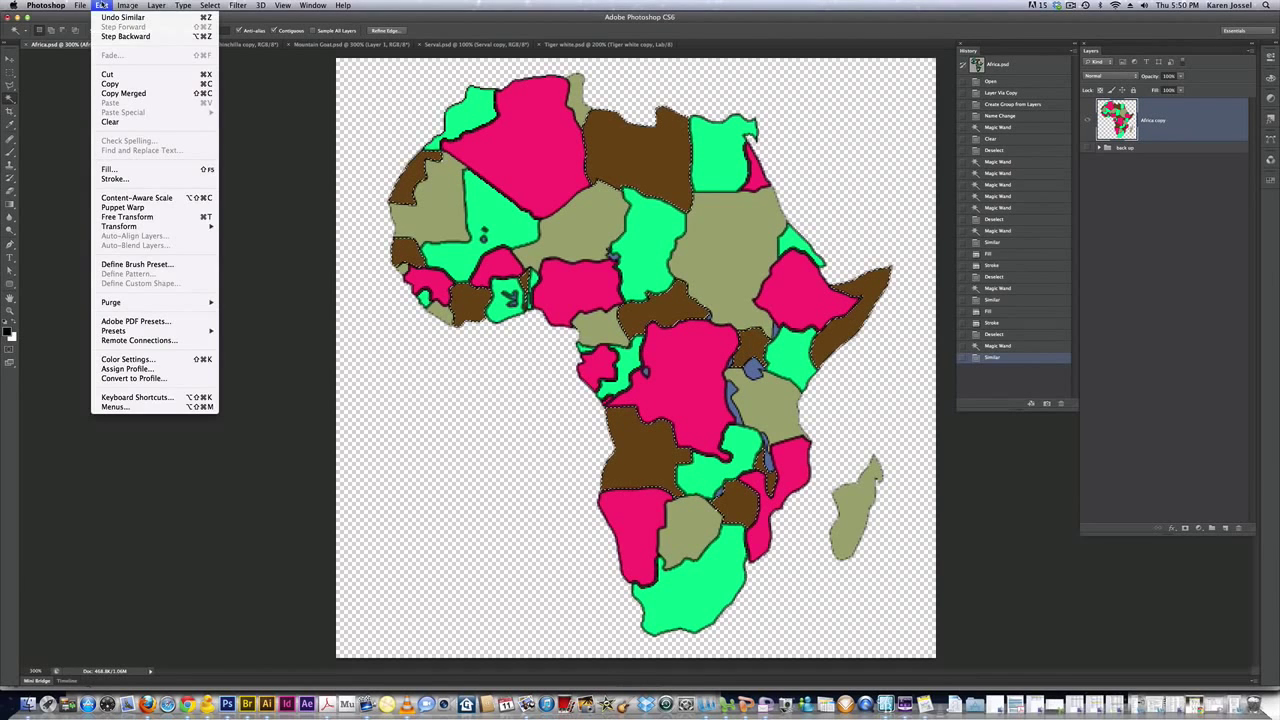
click(132, 173)
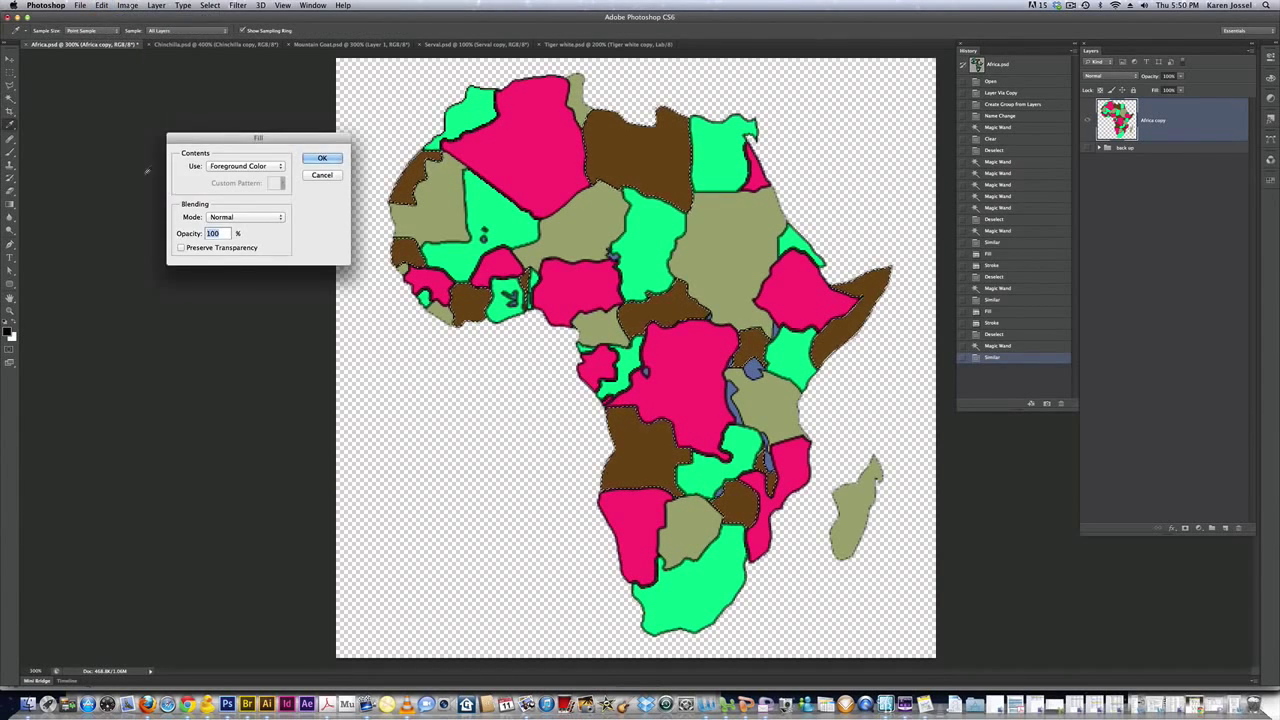
click(263, 166)
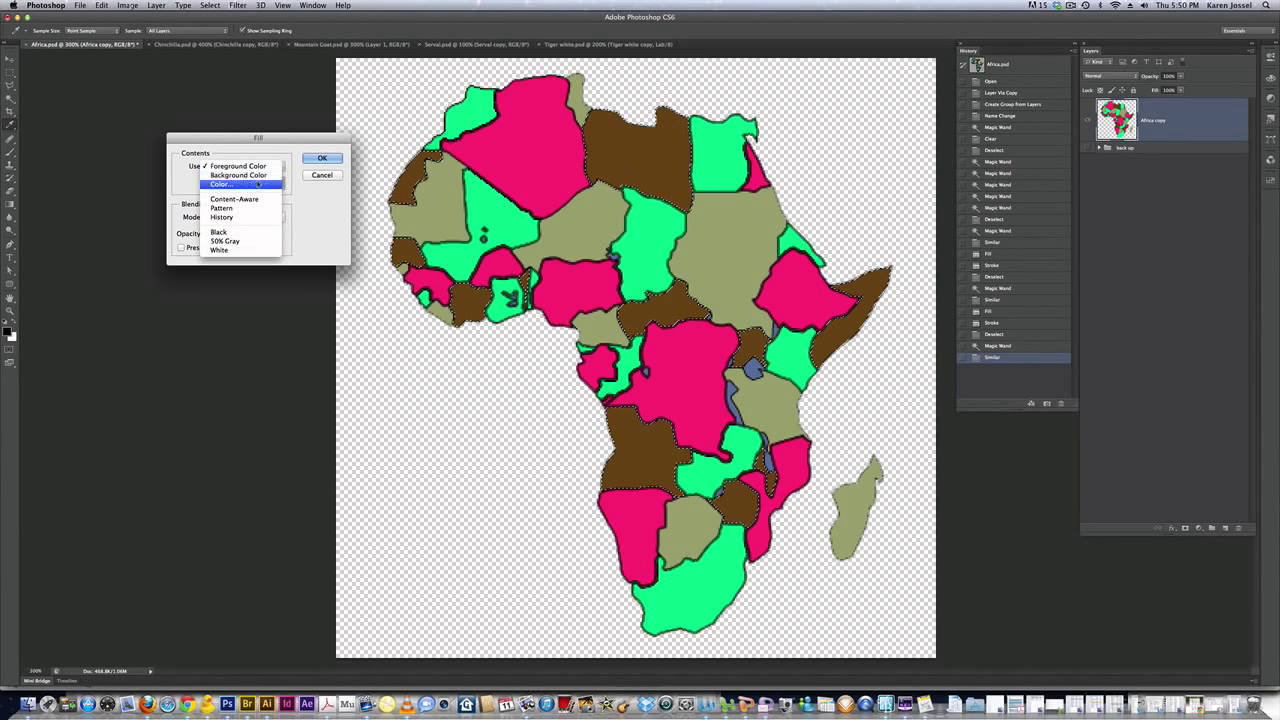
click(252, 184)
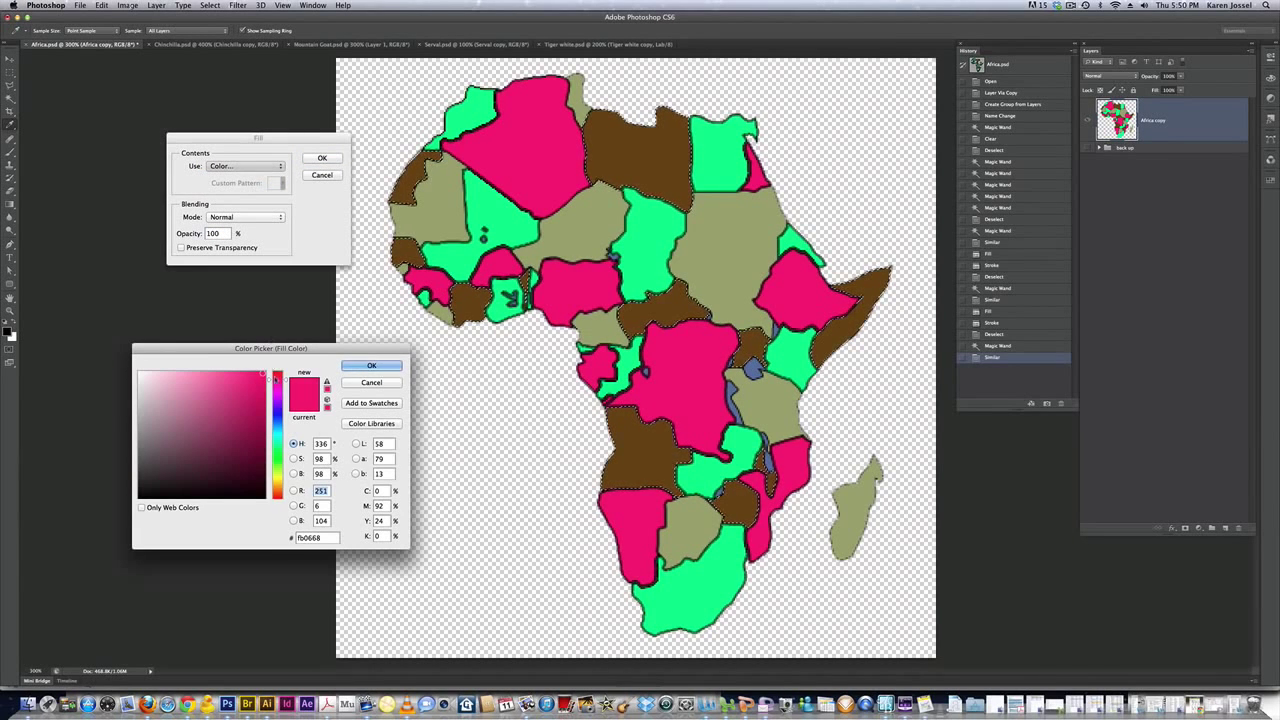
drag(288, 390, 288, 479)
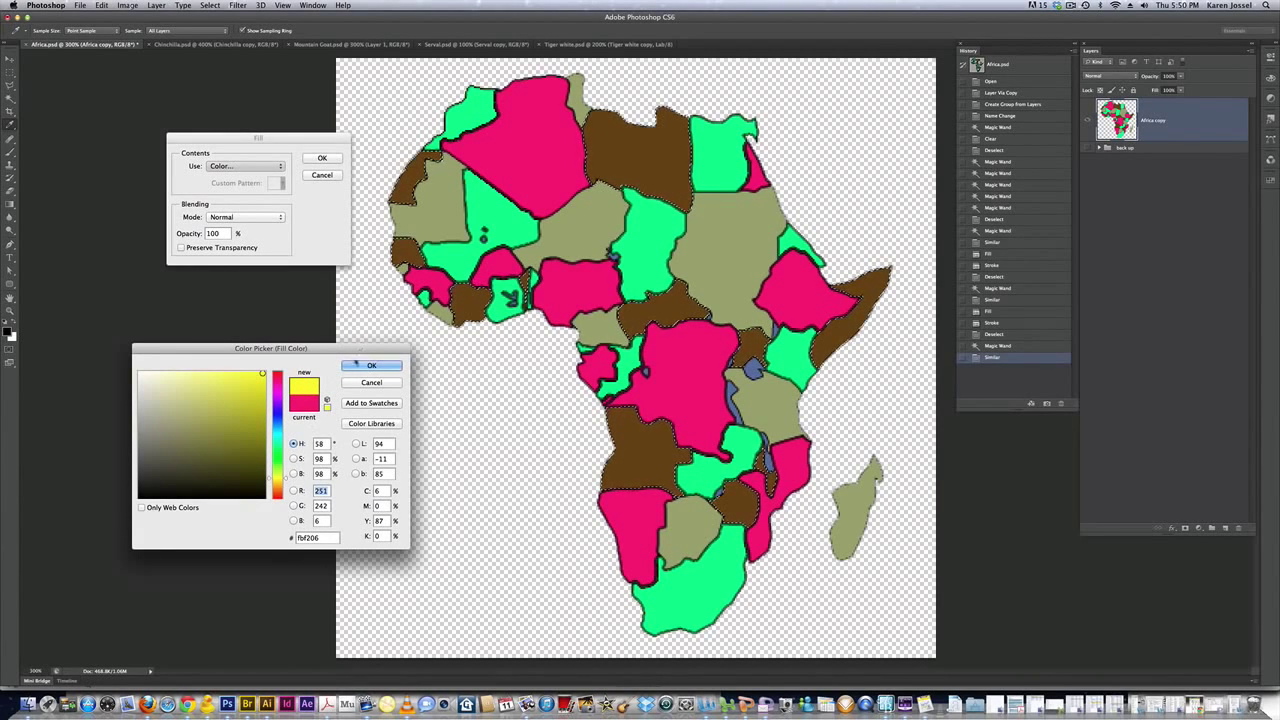
click(371, 365)
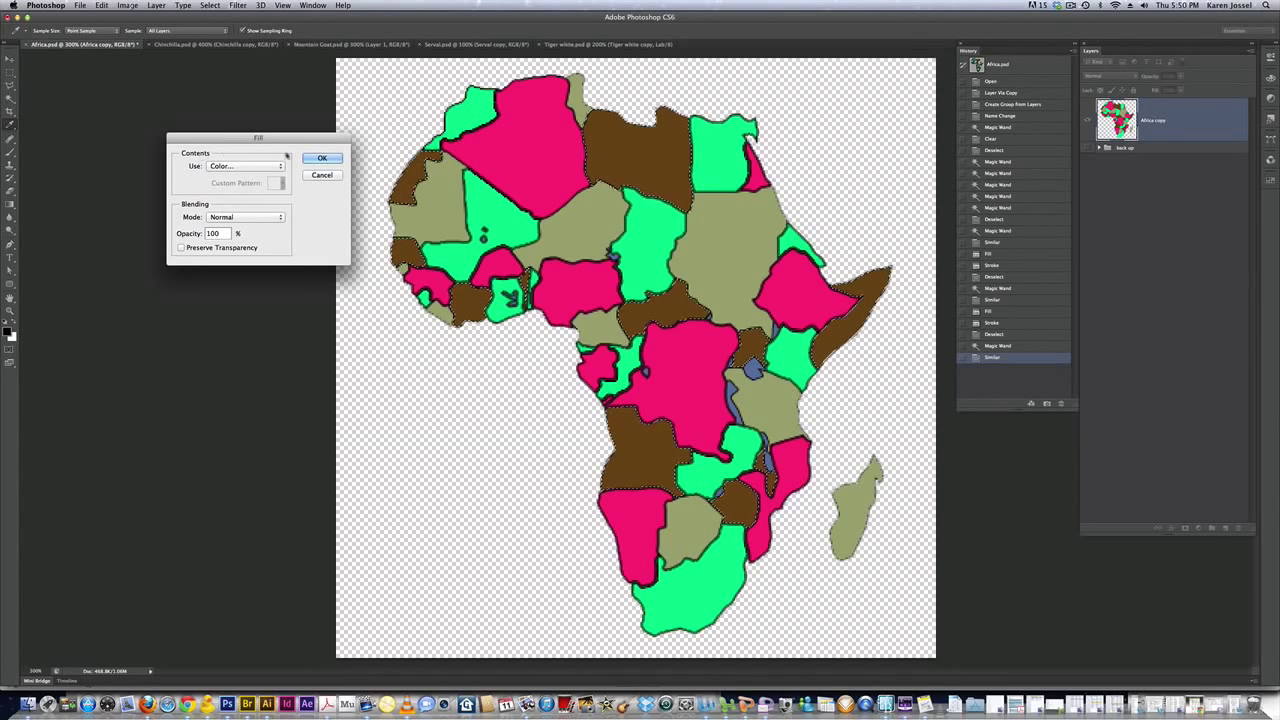
click(324, 159)
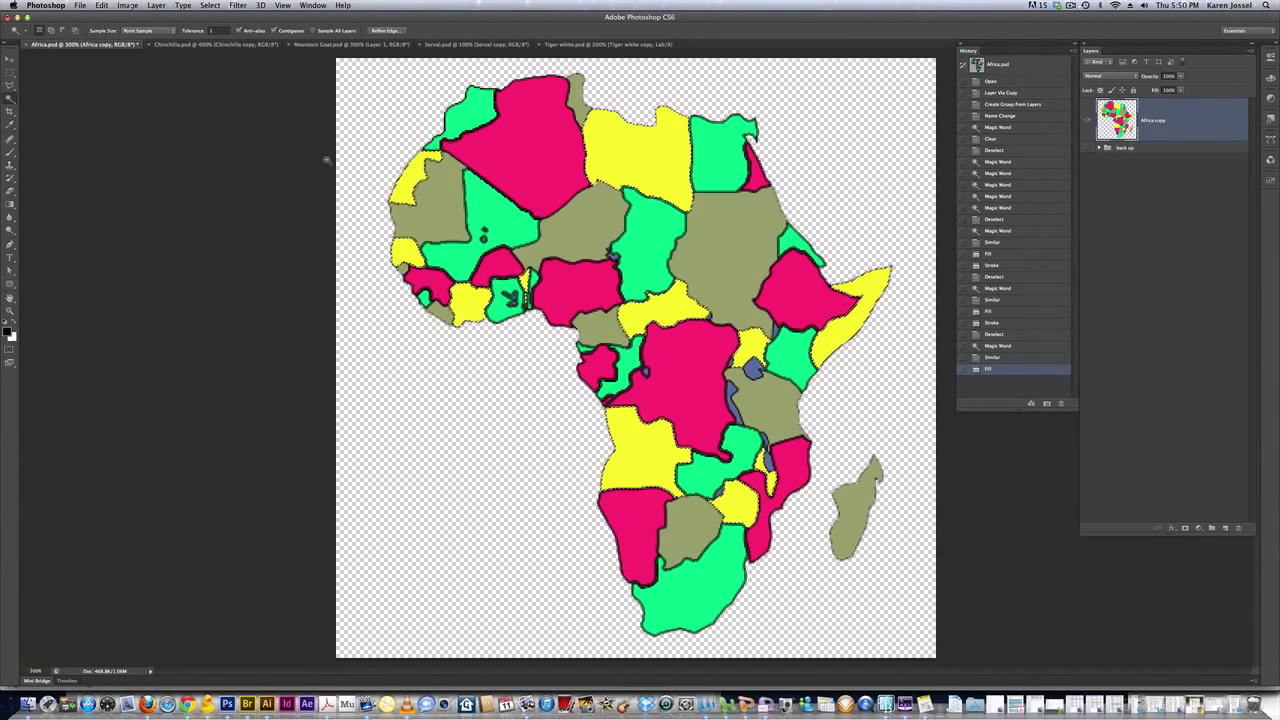
Stroke the yellow countries with a 1 px black outline, then select the north-west olive country
click(103, 6)
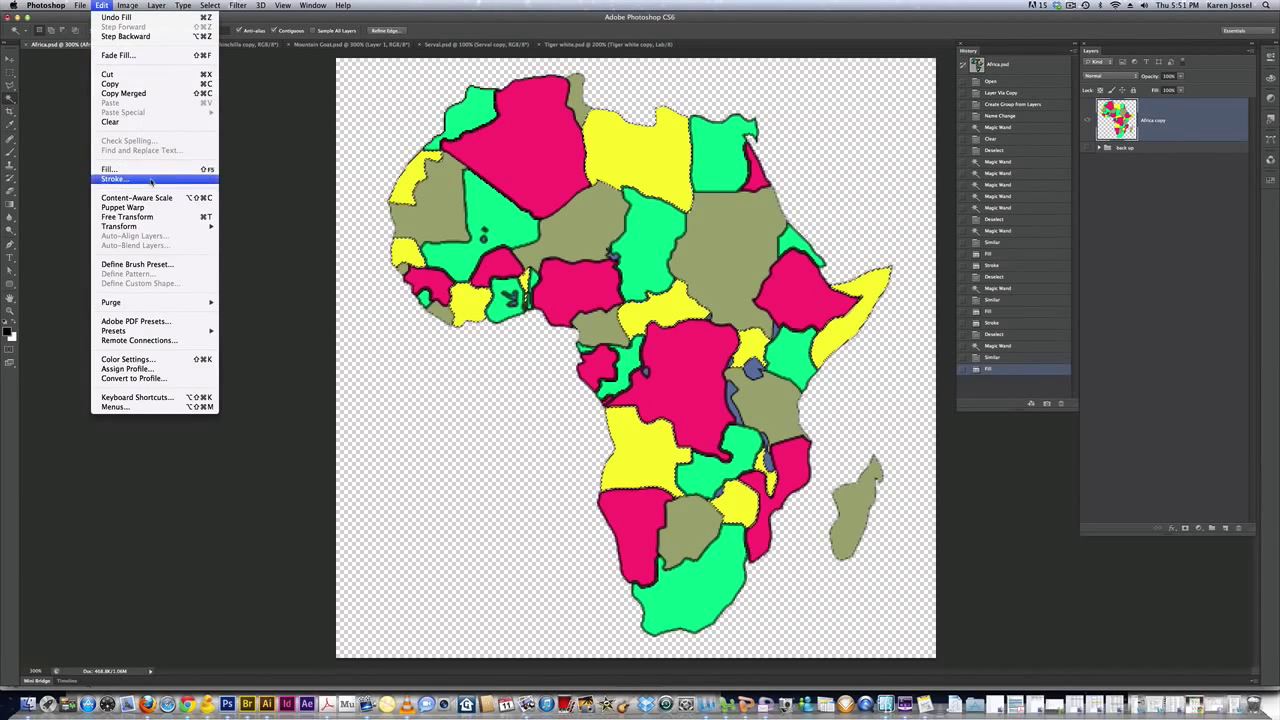
click(153, 176)
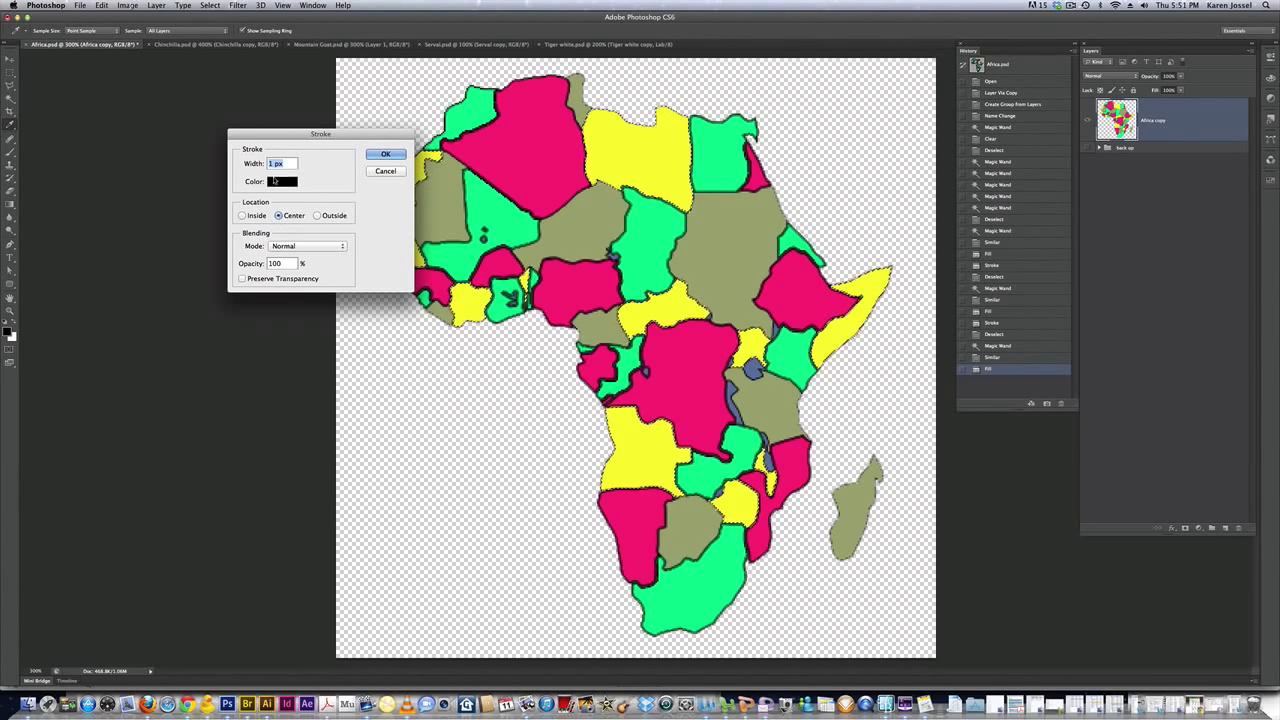
click(384, 155)
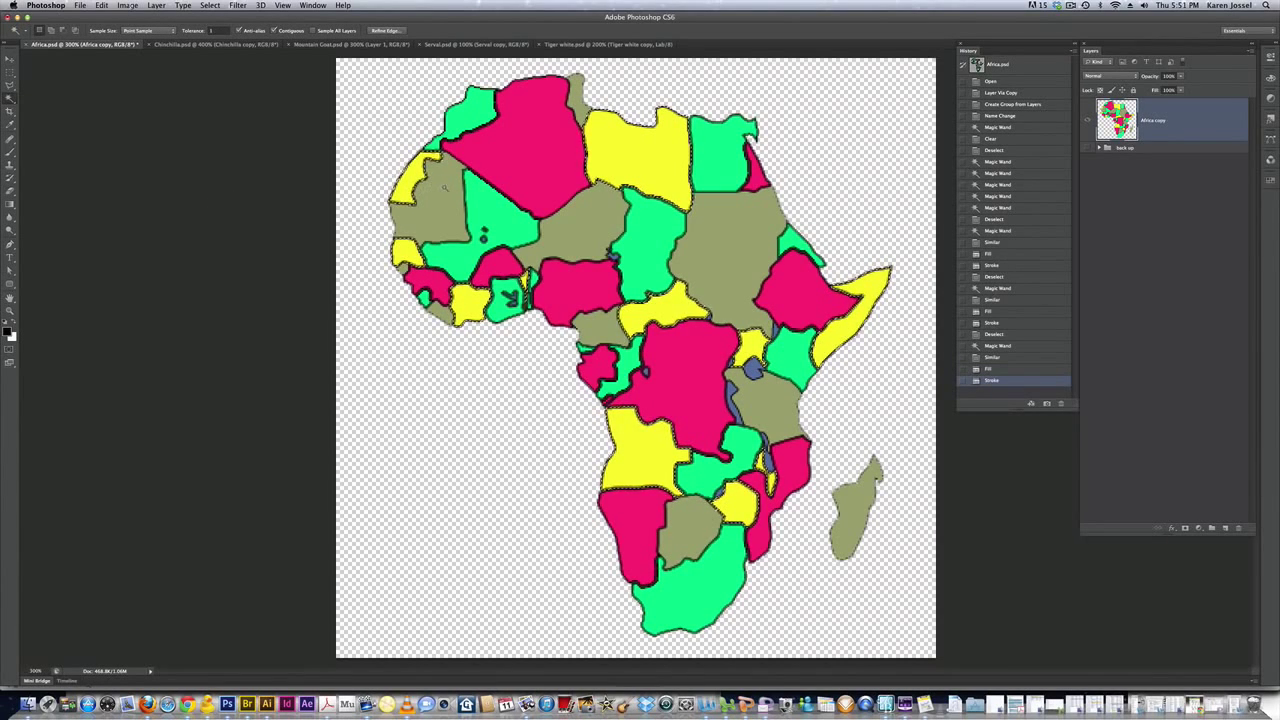
click(422, 237)
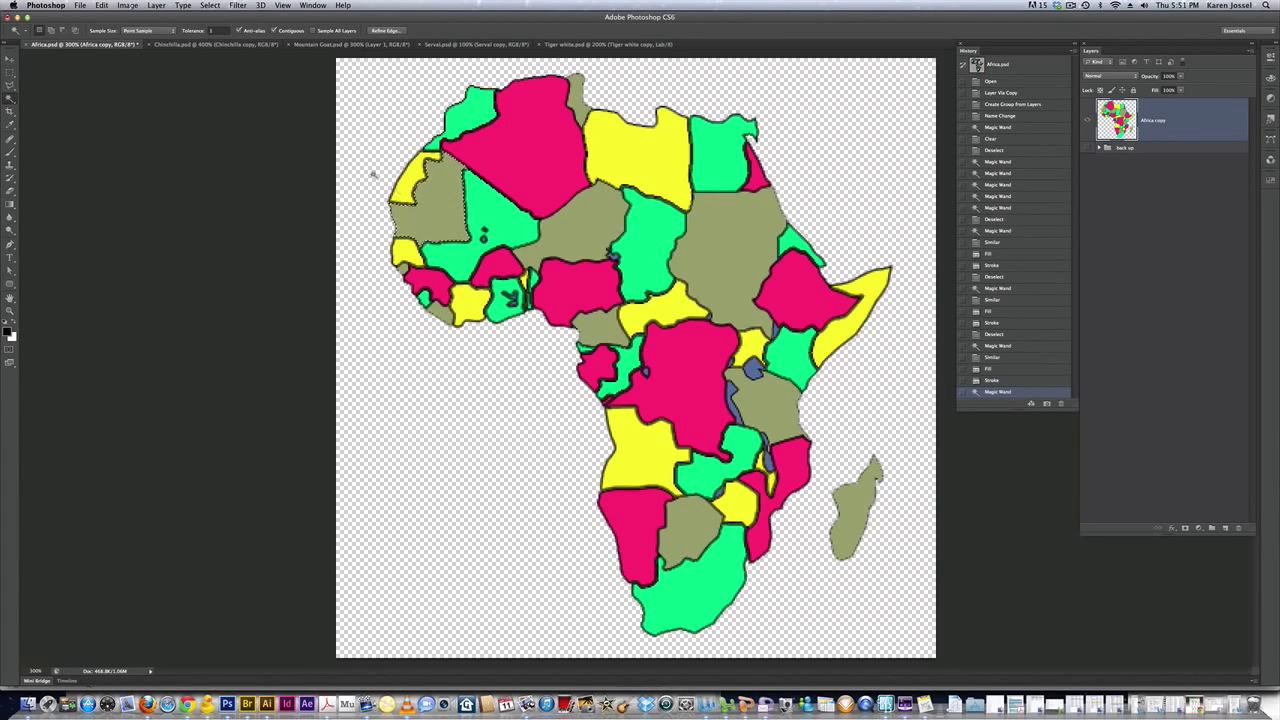
Select all olive countries and set the foreground colour to violet #6346f2
click(211, 6)
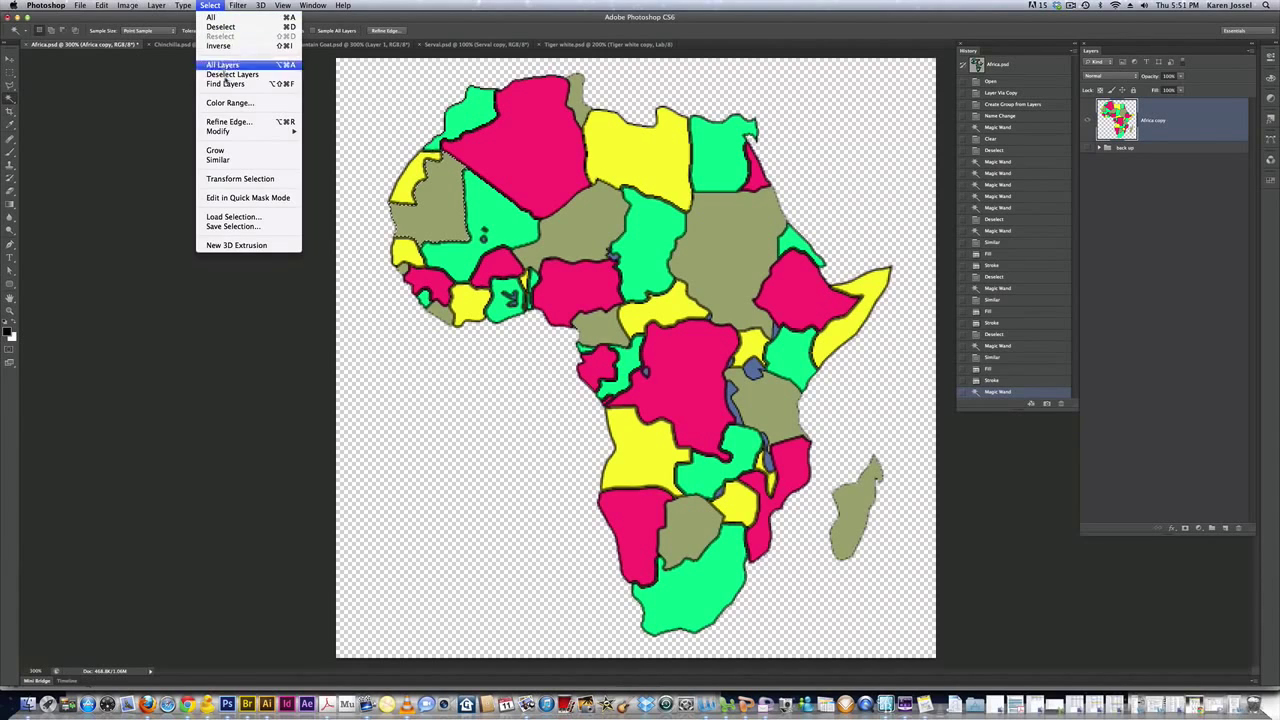
click(240, 158)
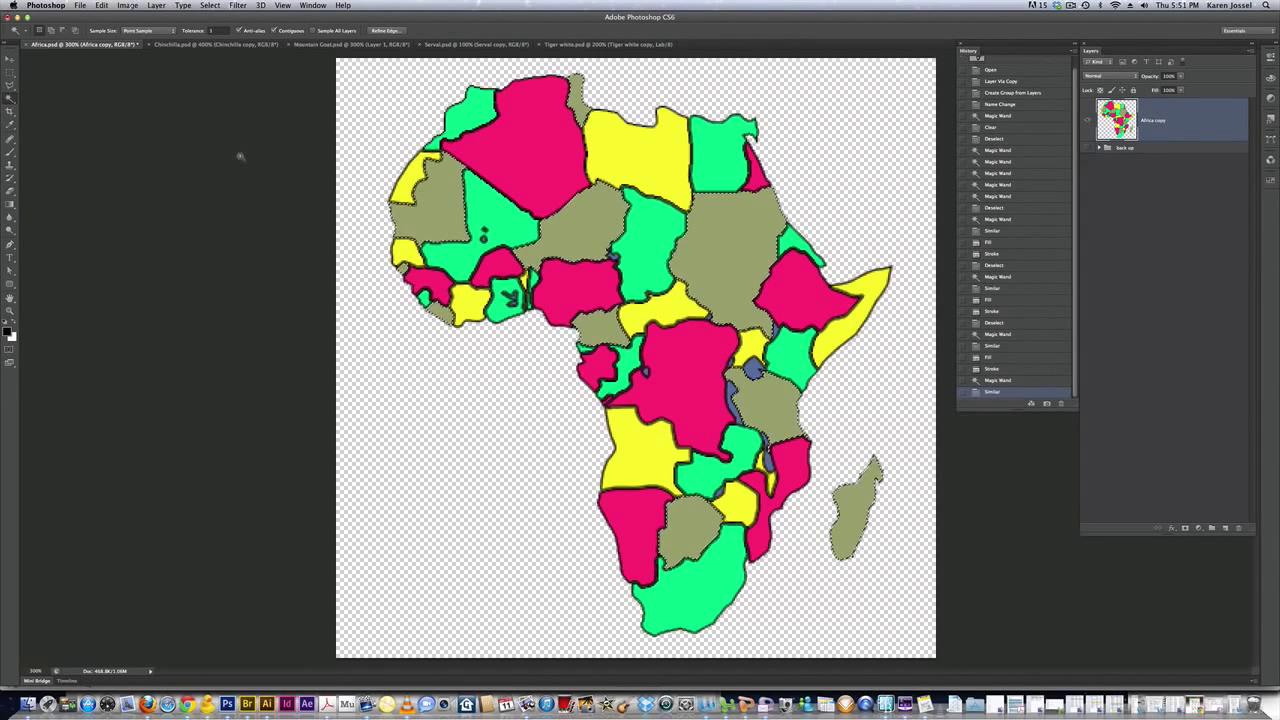
click(8, 332)
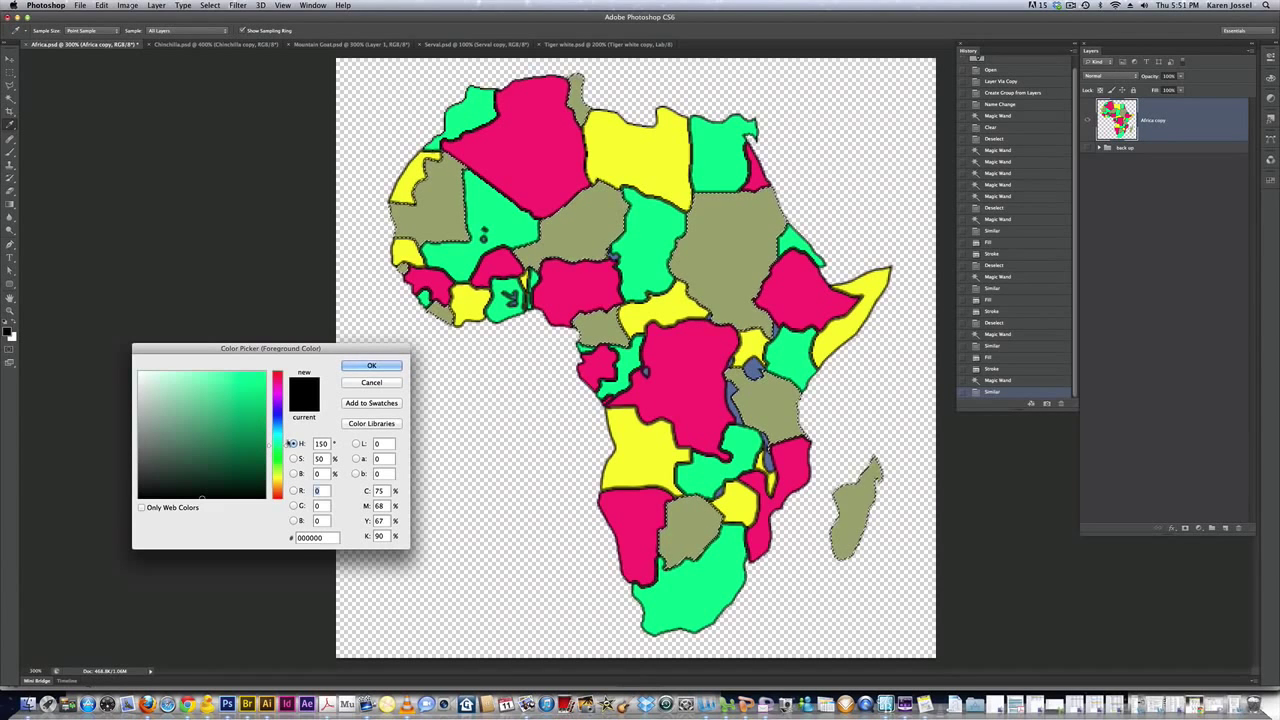
drag(284, 452, 285, 410)
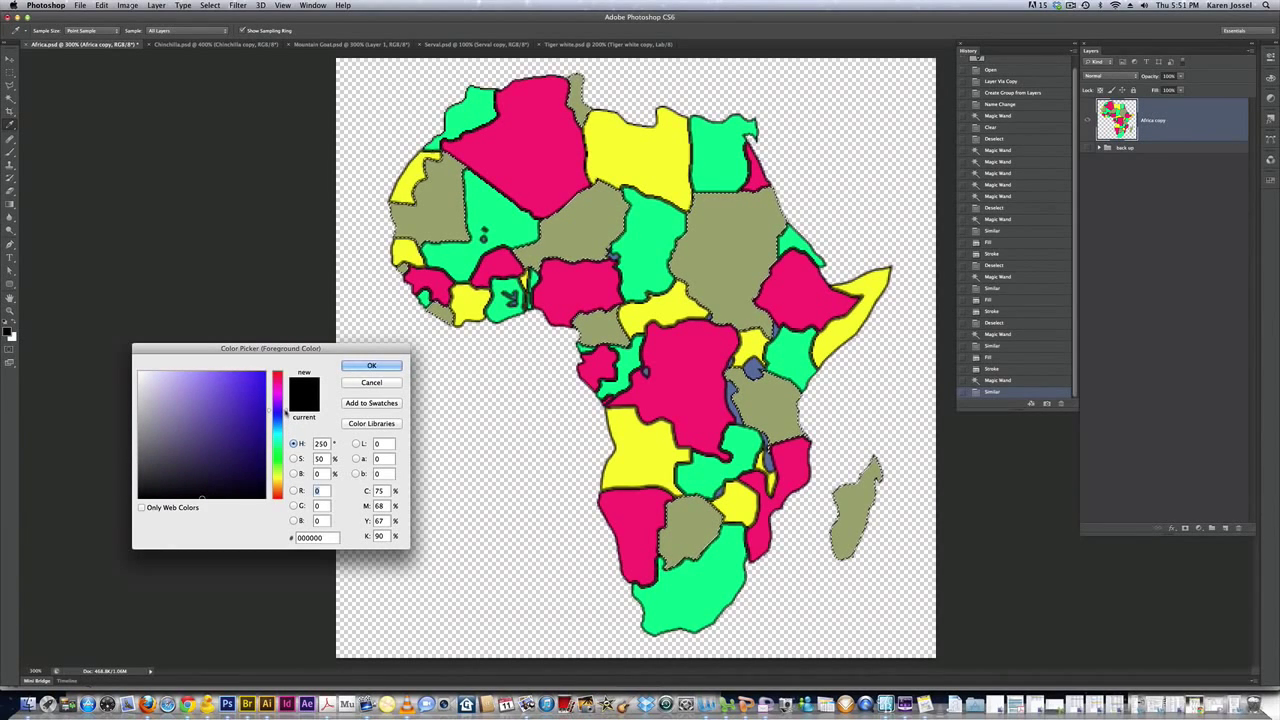
click(228, 377)
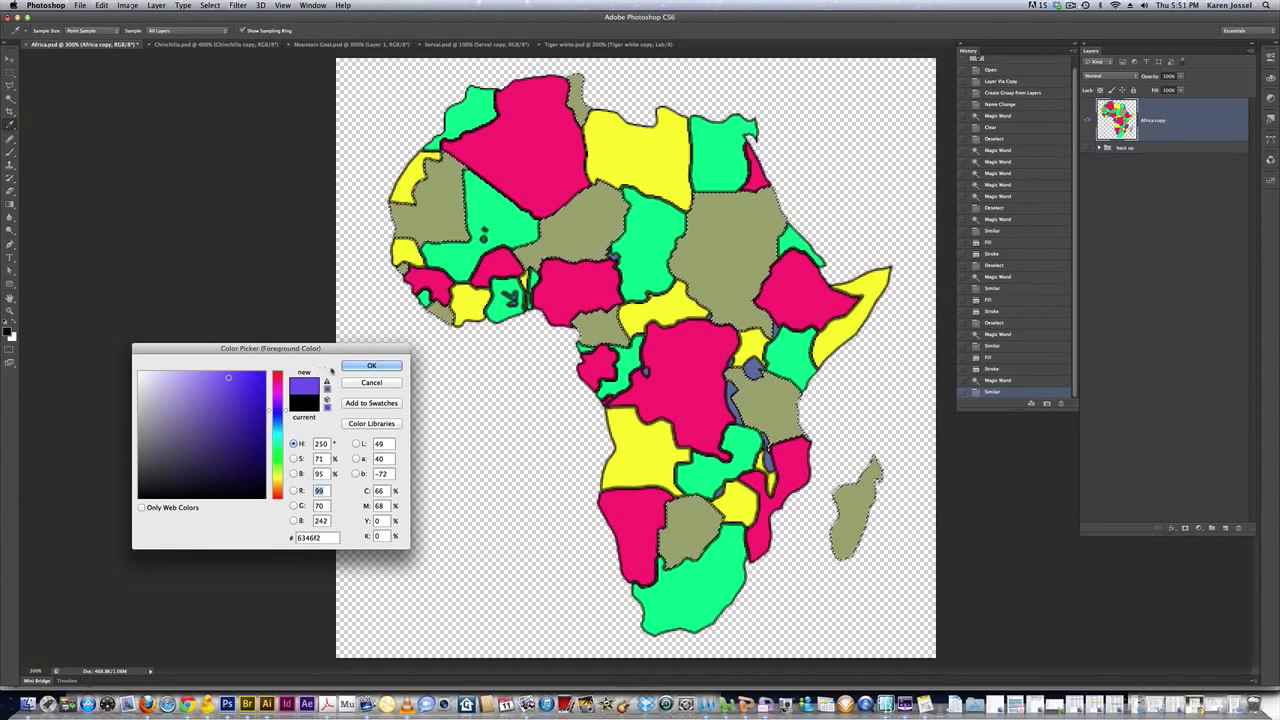
click(346, 366)
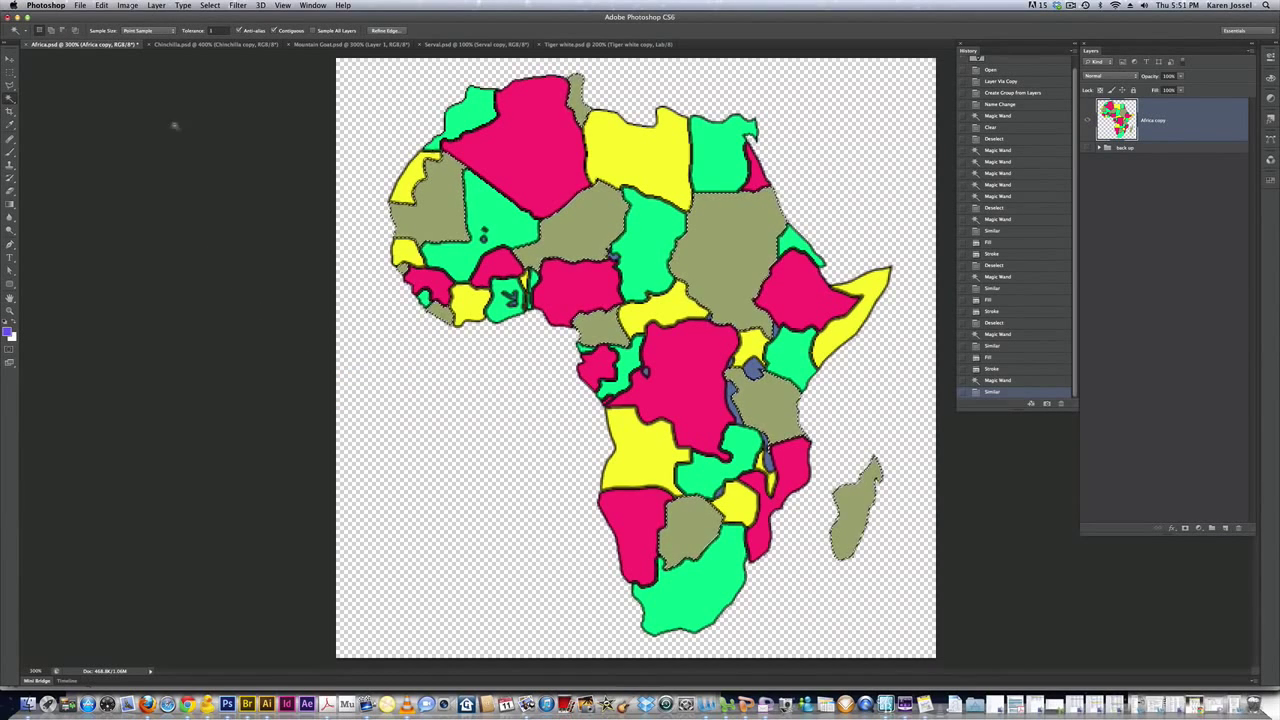
Fill the olive selection with the violet foreground colour
click(103, 6)
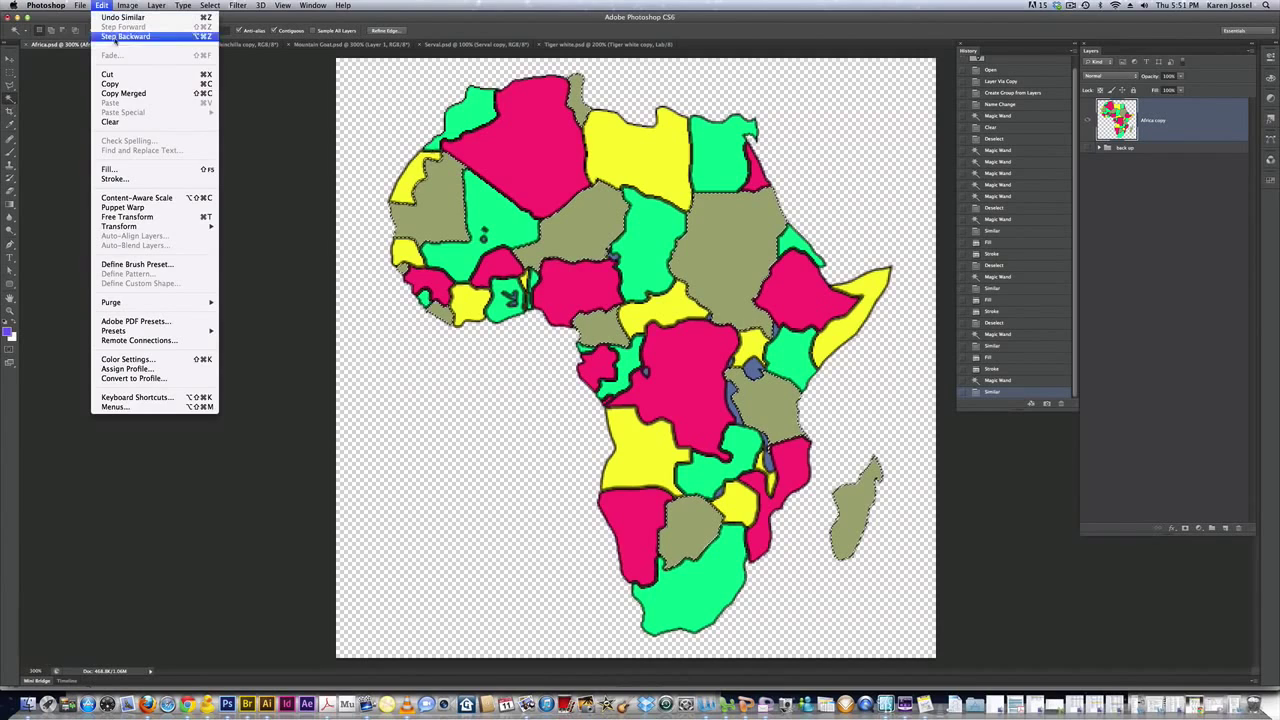
click(138, 167)
click(245, 166)
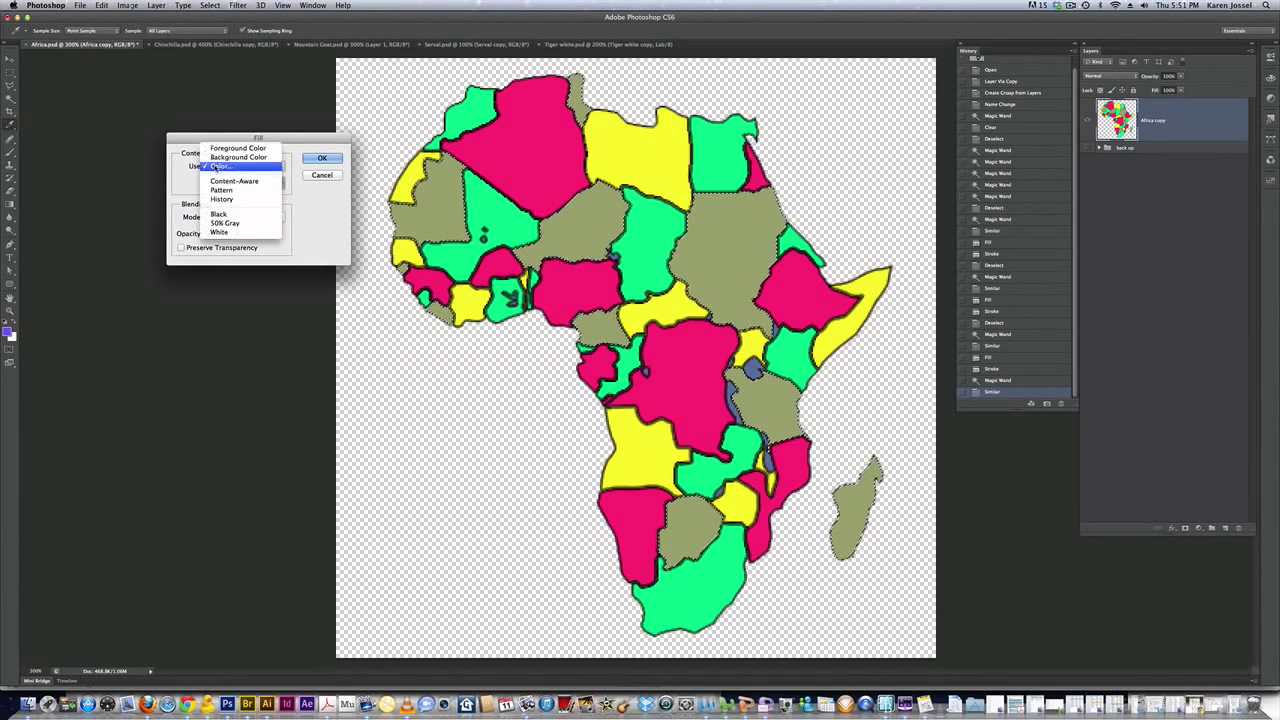
click(230, 150)
click(320, 158)
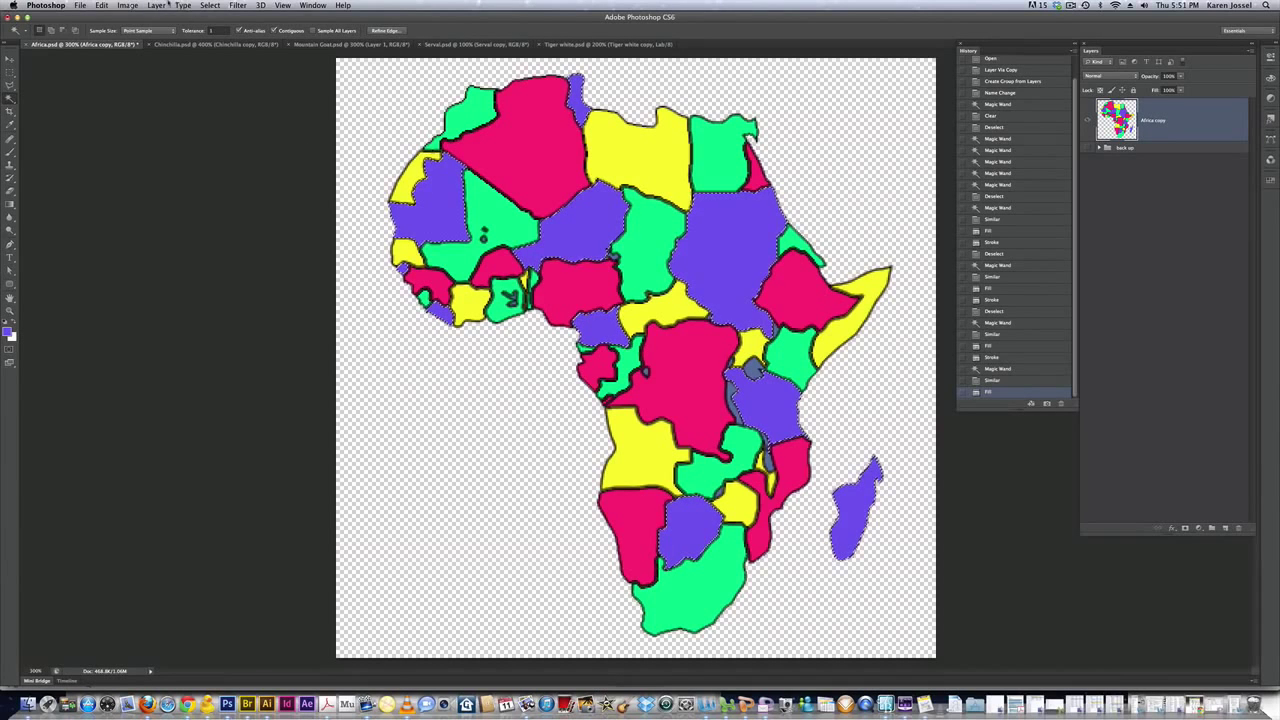
Stroke the purple countries with a 1 px pure black (000000) outline, then select the east African grey lake
click(104, 5)
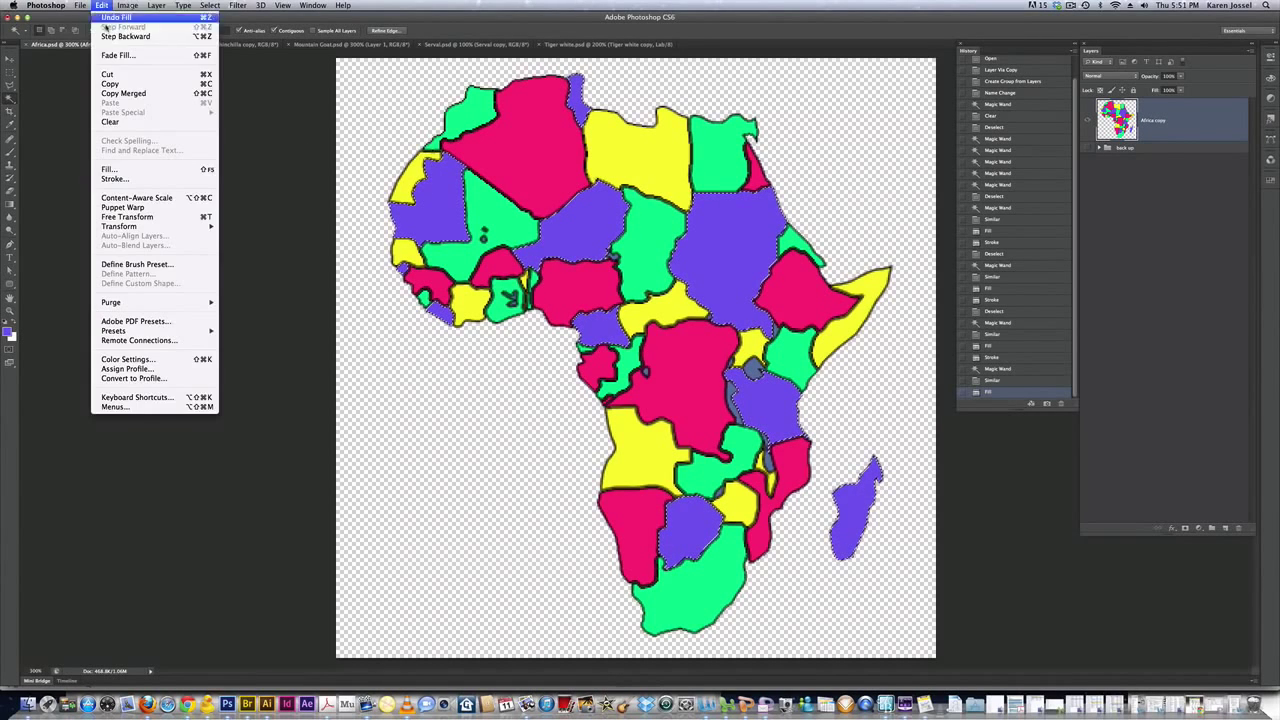
click(136, 182)
click(295, 184)
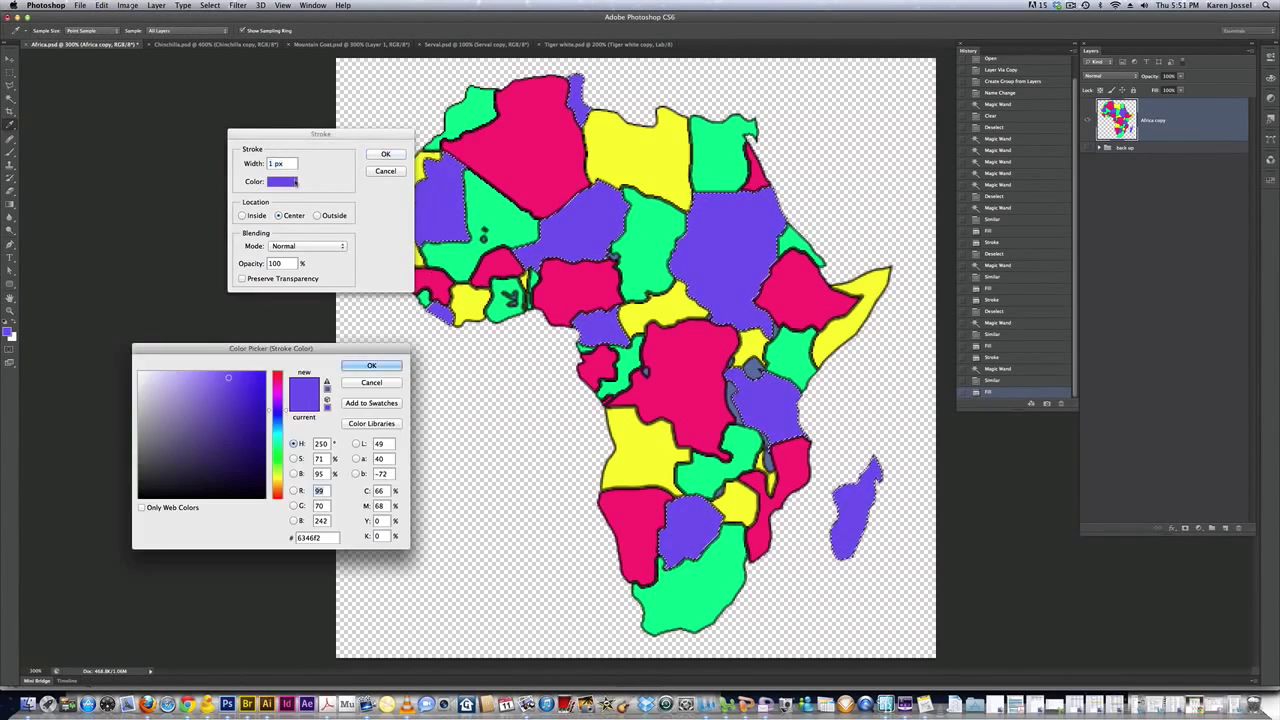
click(195, 497)
click(200, 498)
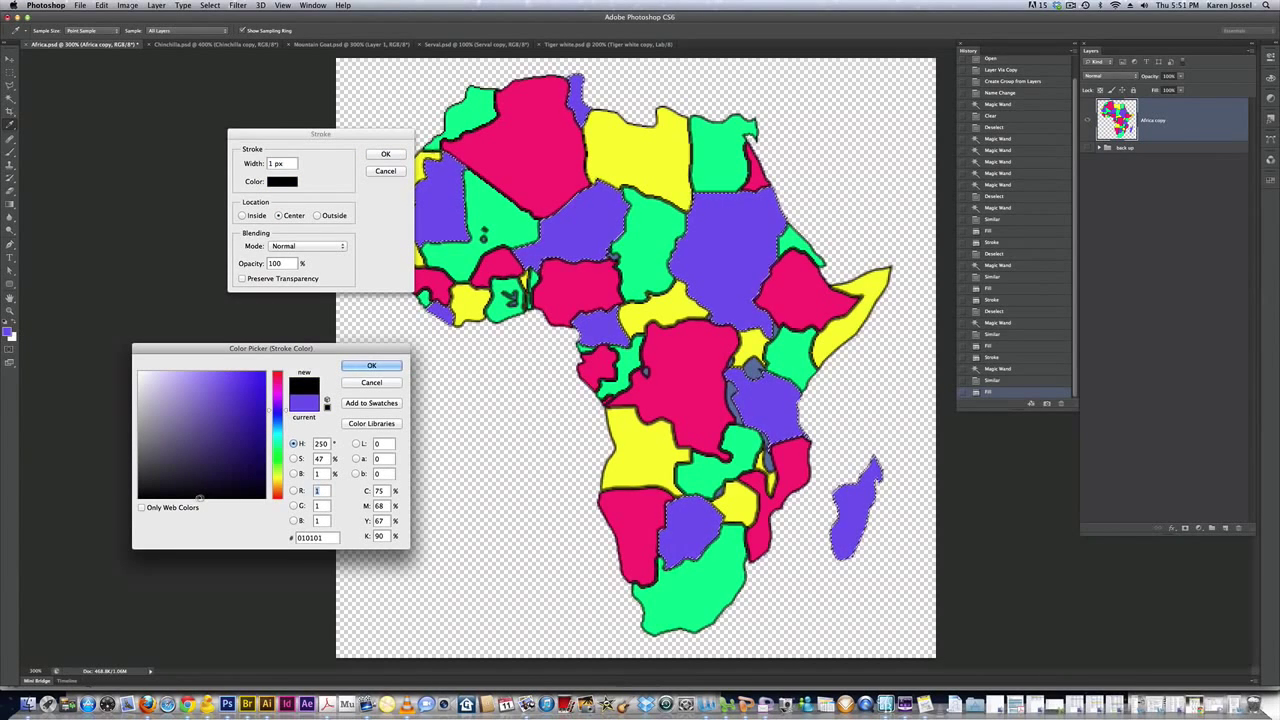
click(200, 500)
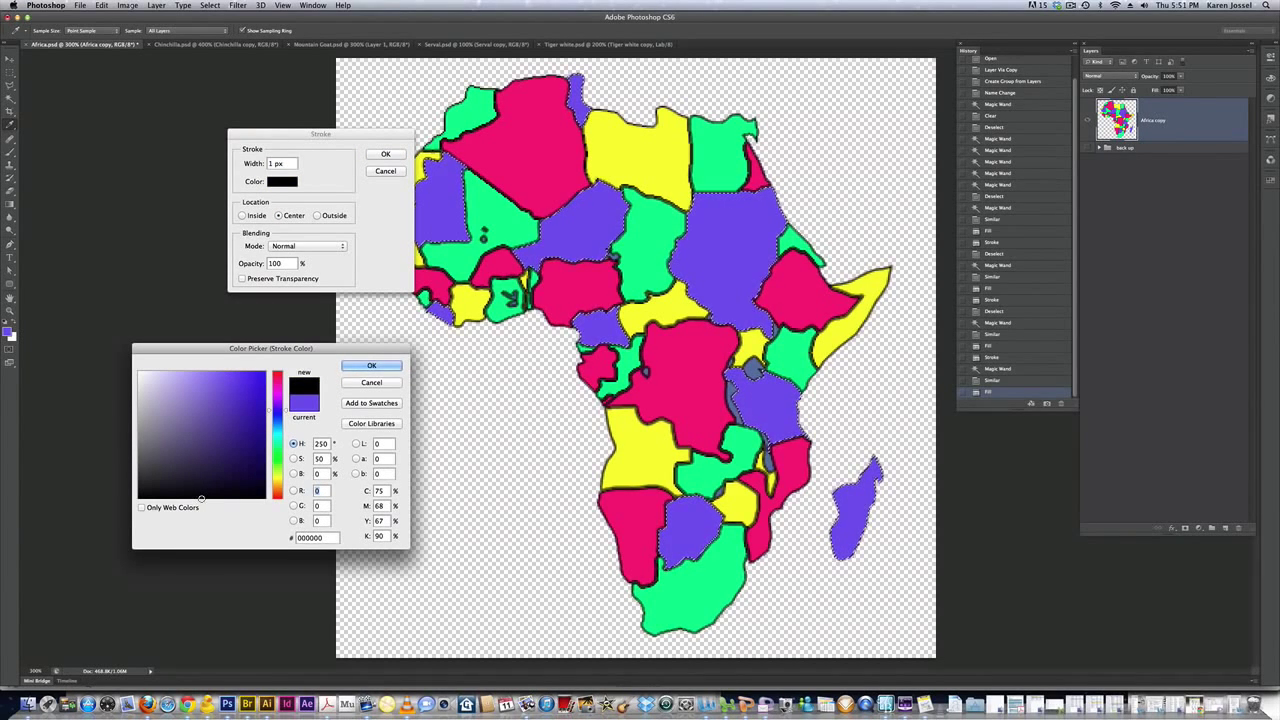
click(371, 366)
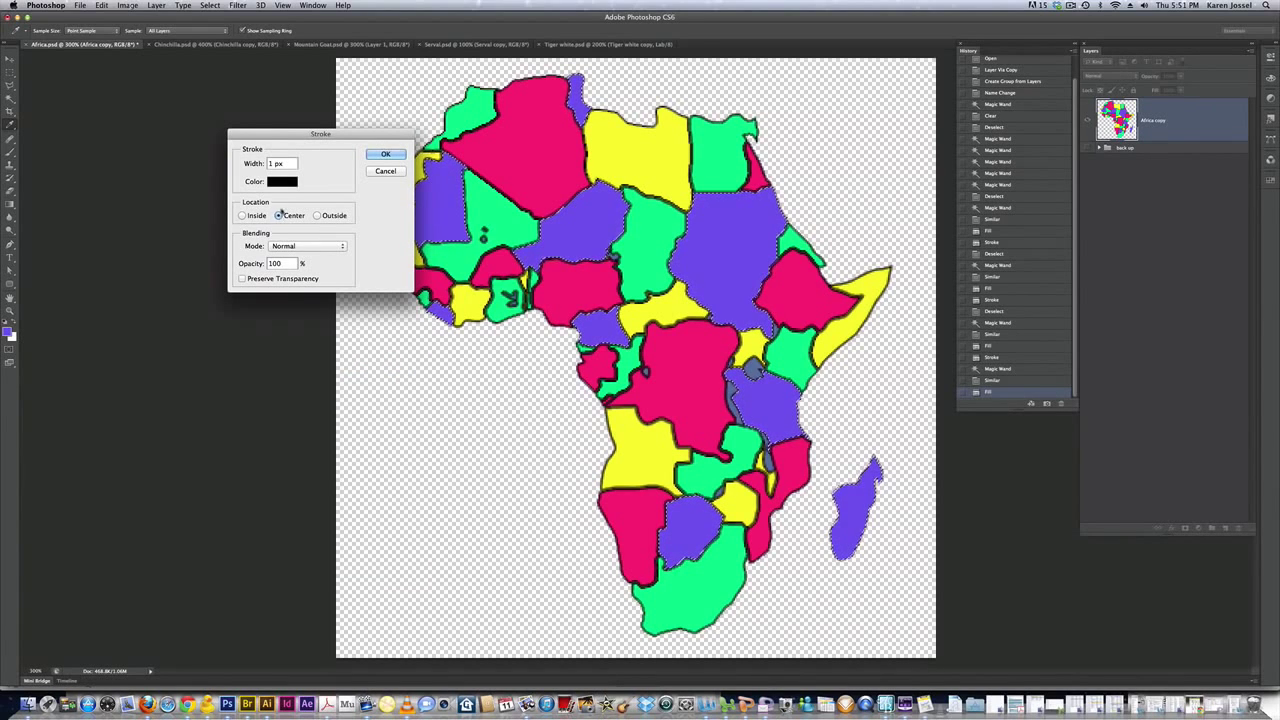
click(381, 155)
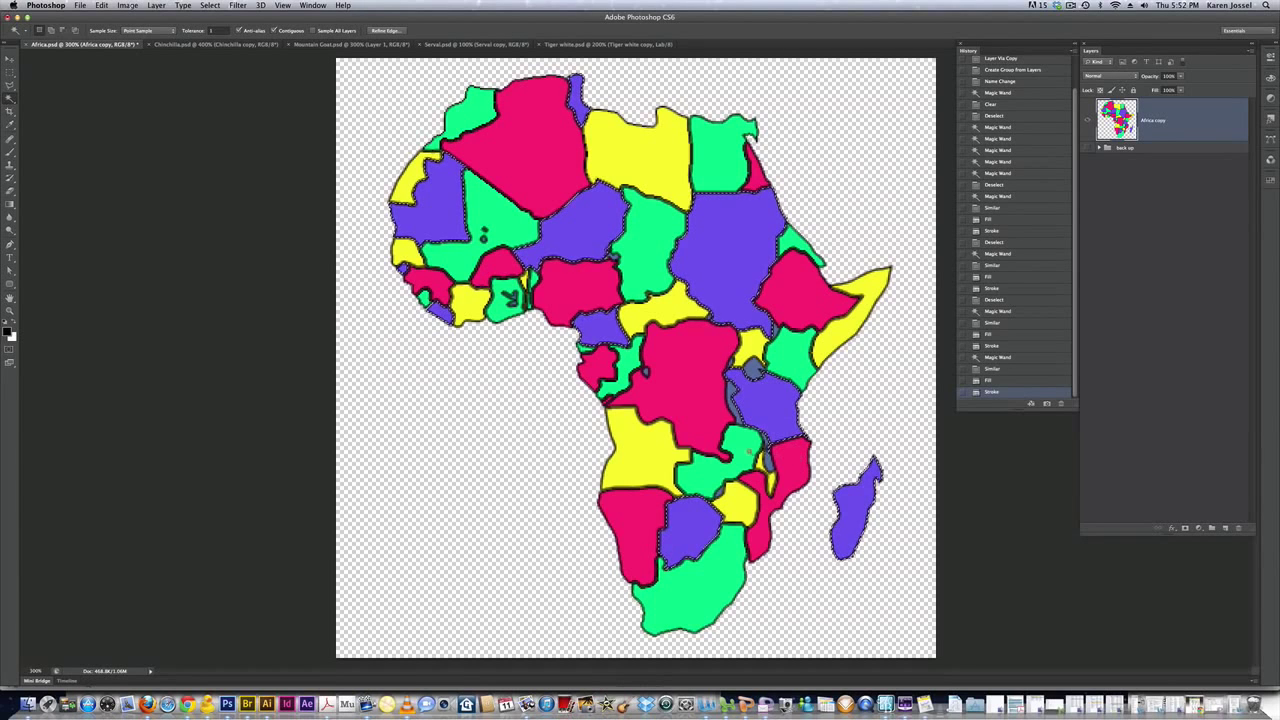
click(767, 461)
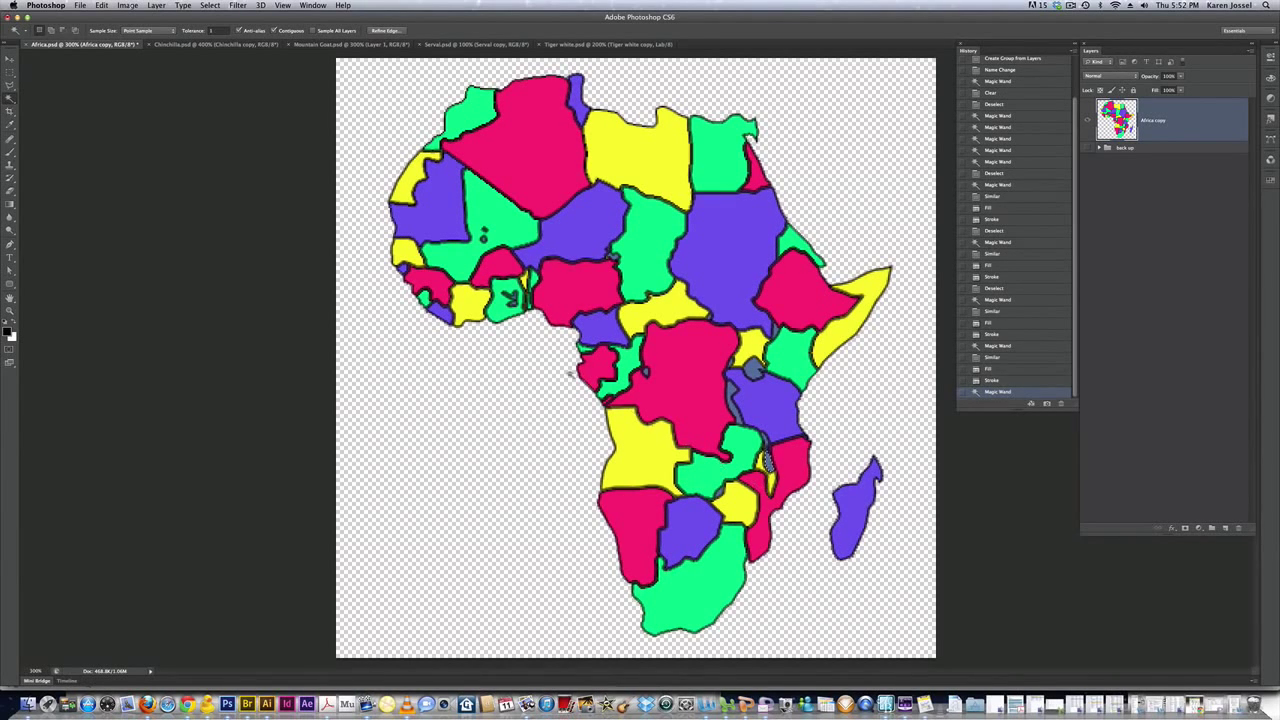
Extend the selection to all grey lakes with Select Similar and open the foreground Color Picker
click(206, 7)
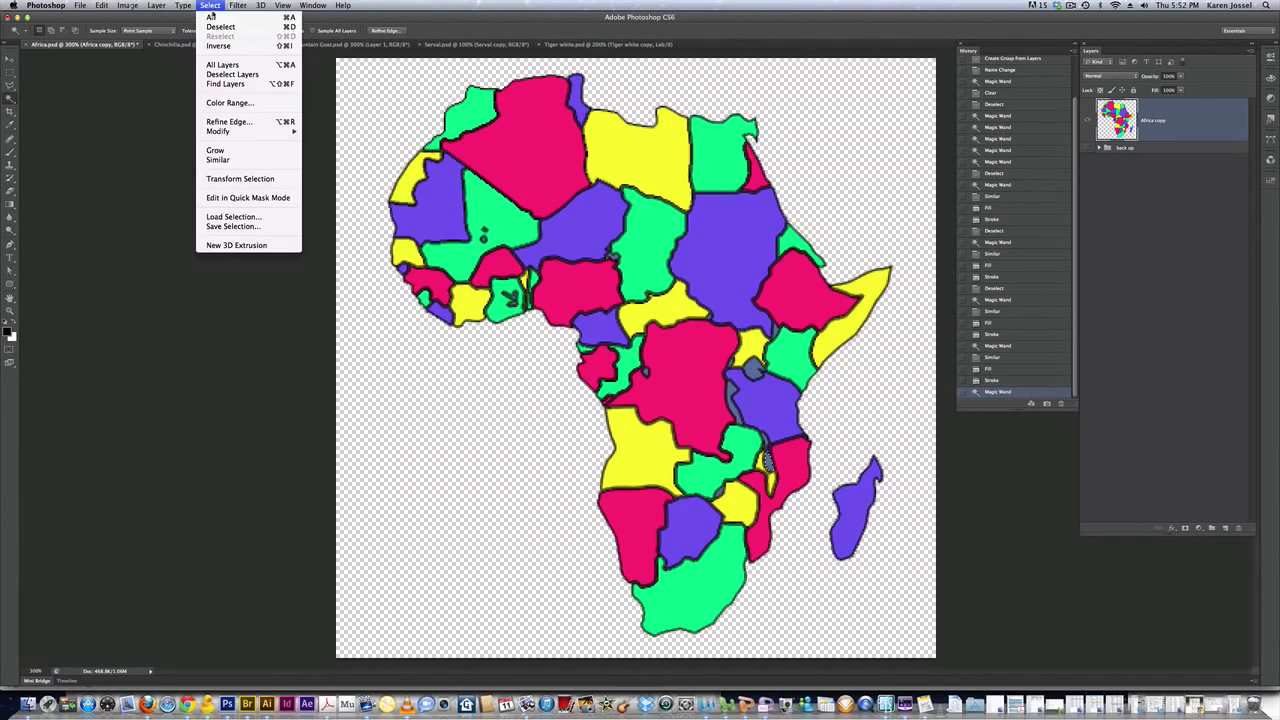
click(218, 160)
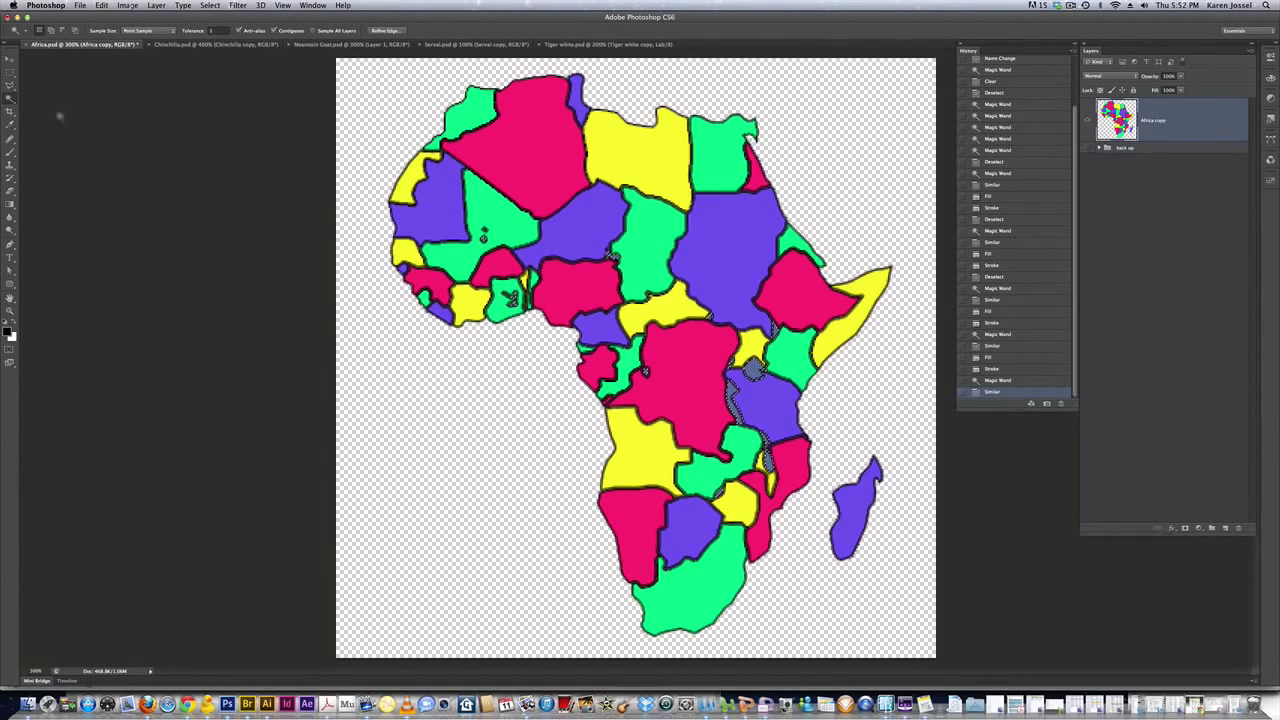
click(8, 333)
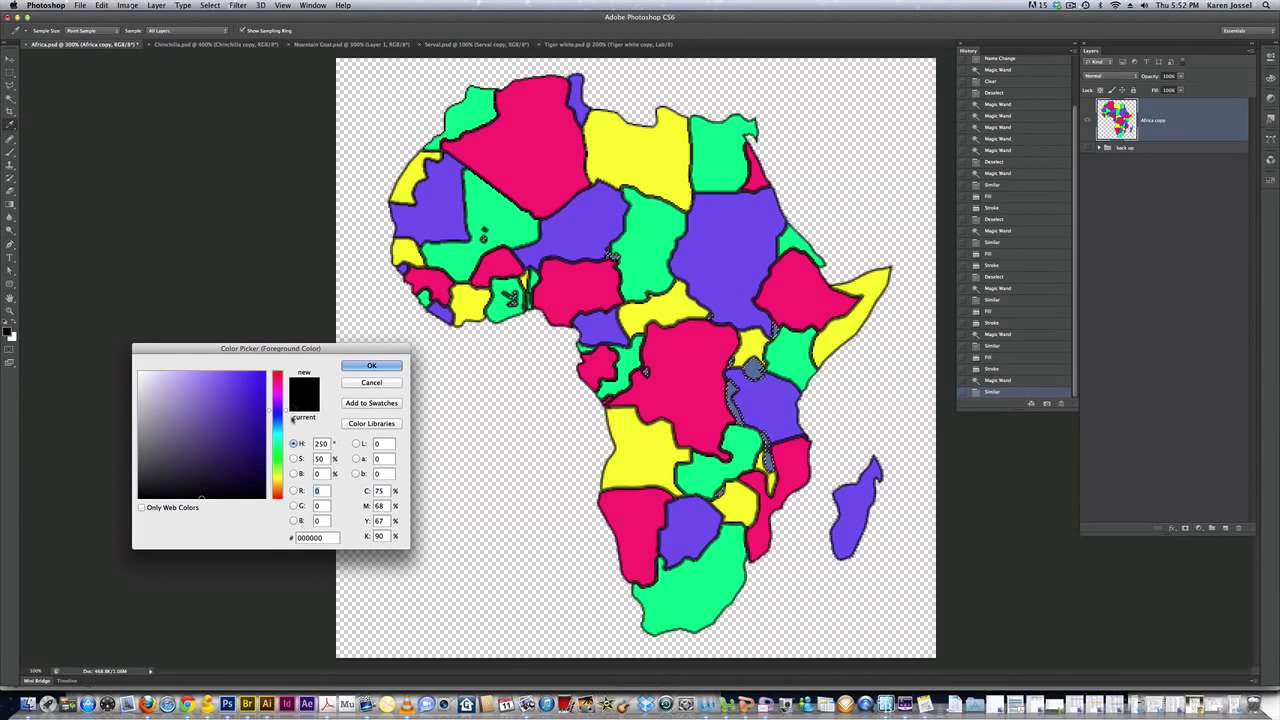
Set the foreground to bright cyan 04f1fa and fill the selected grey lakes with it
drag(289, 414, 283, 434)
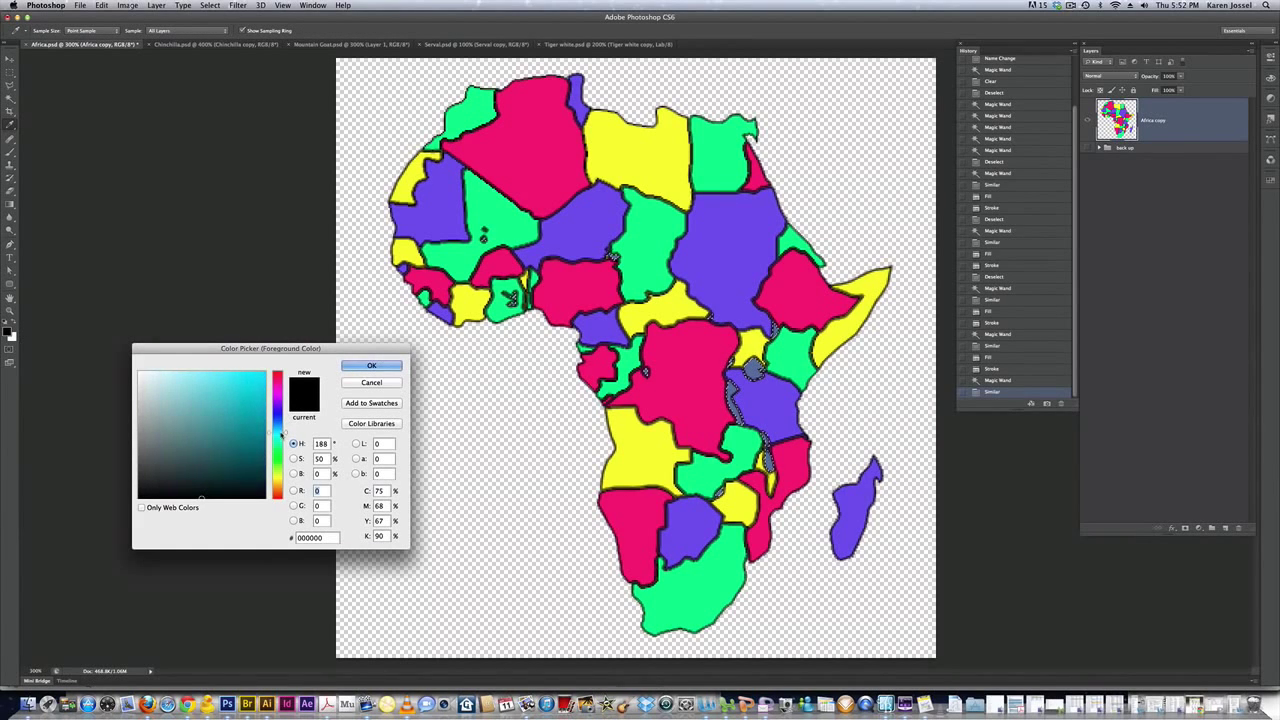
click(263, 374)
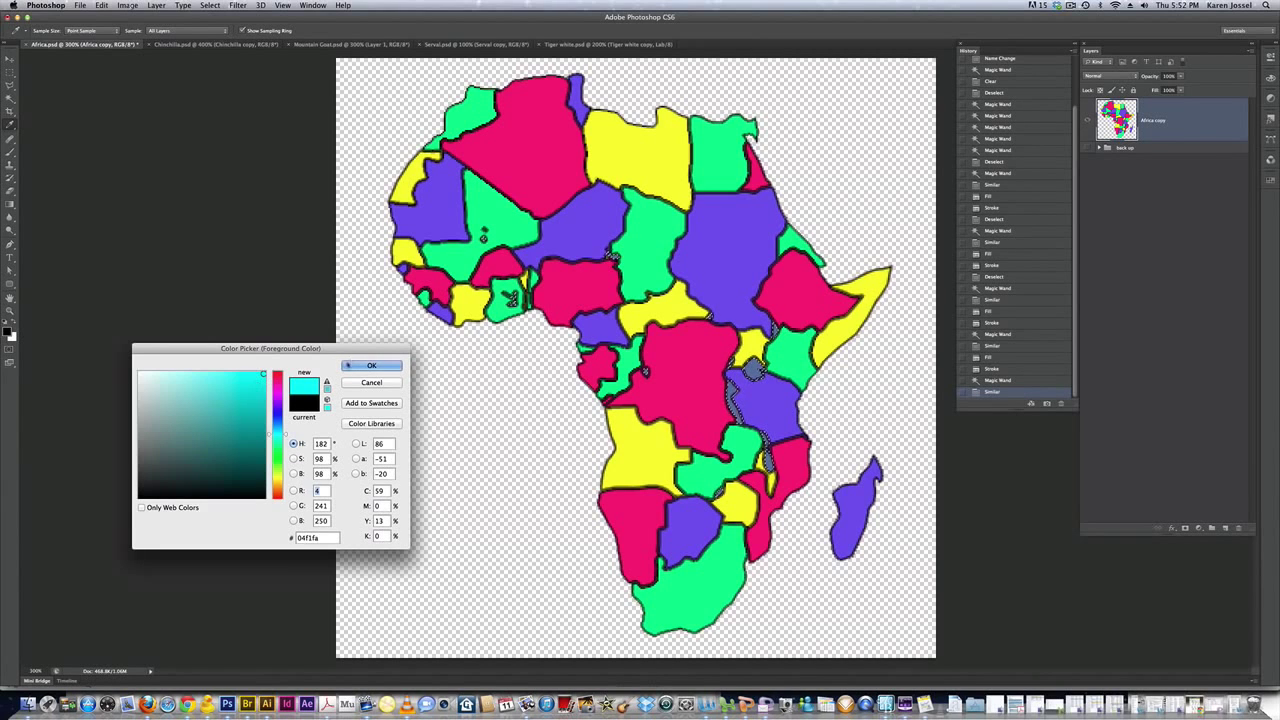
click(350, 365)
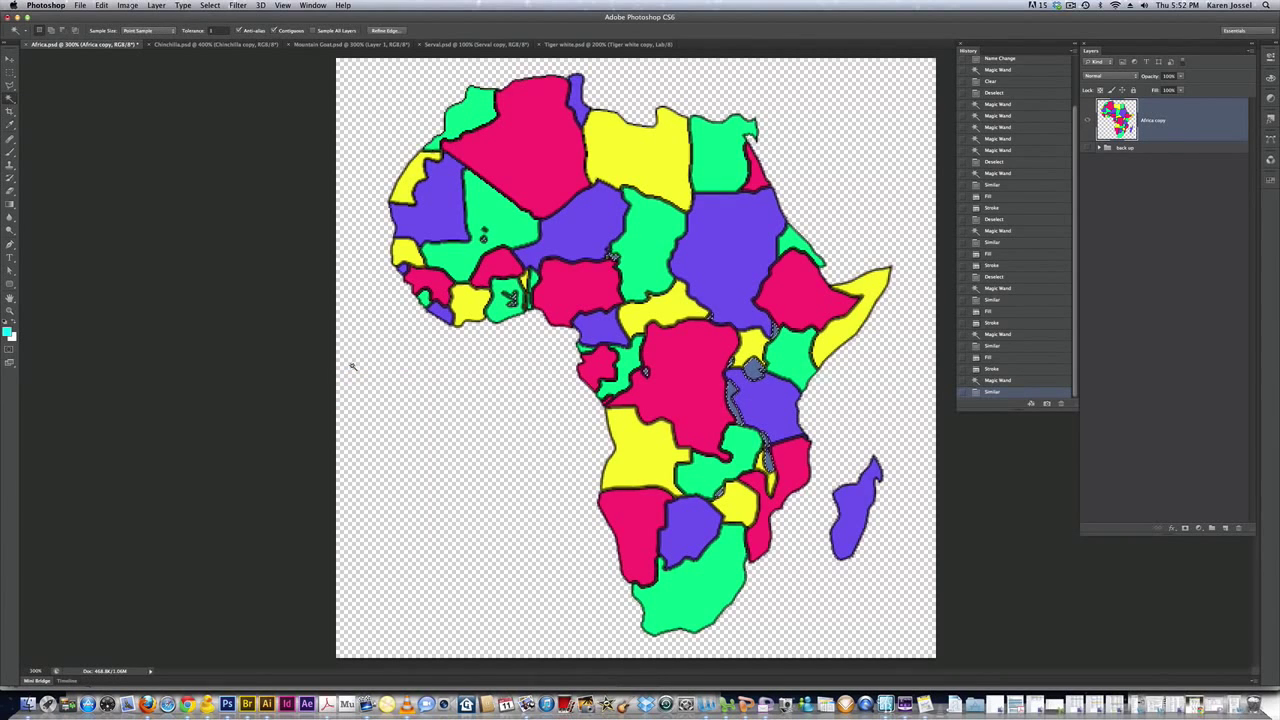
click(101, 6)
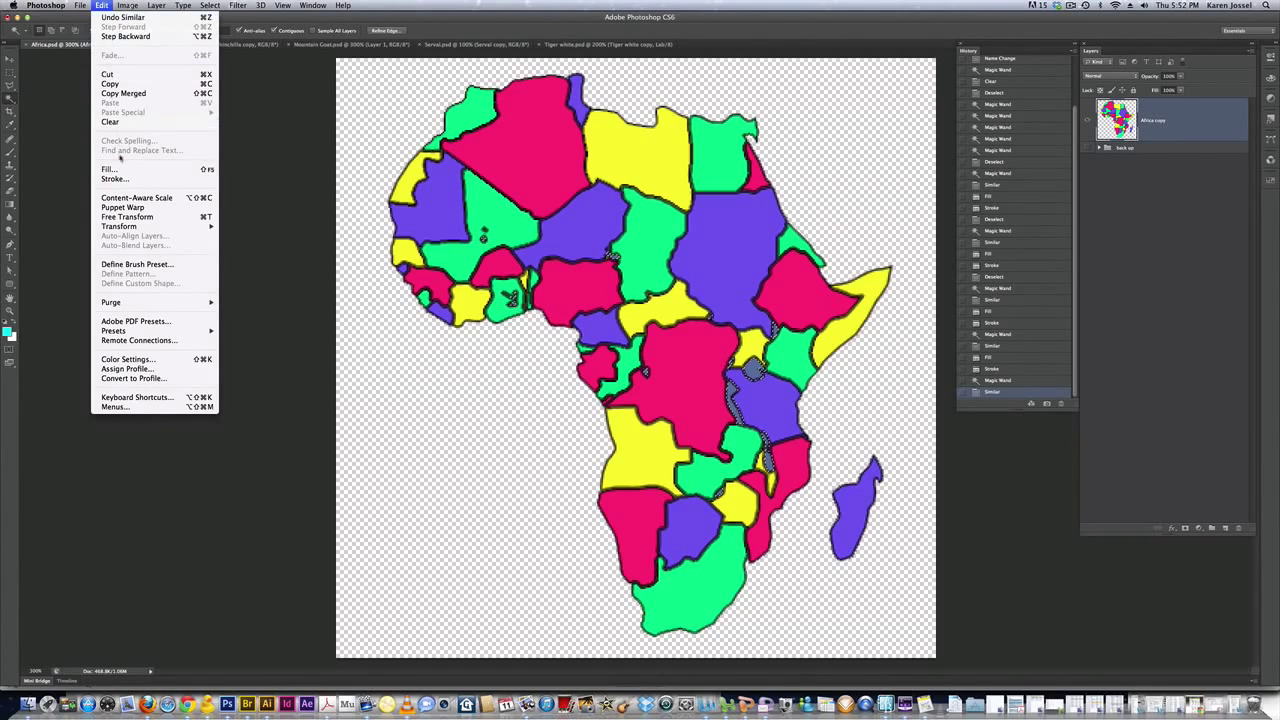
click(125, 171)
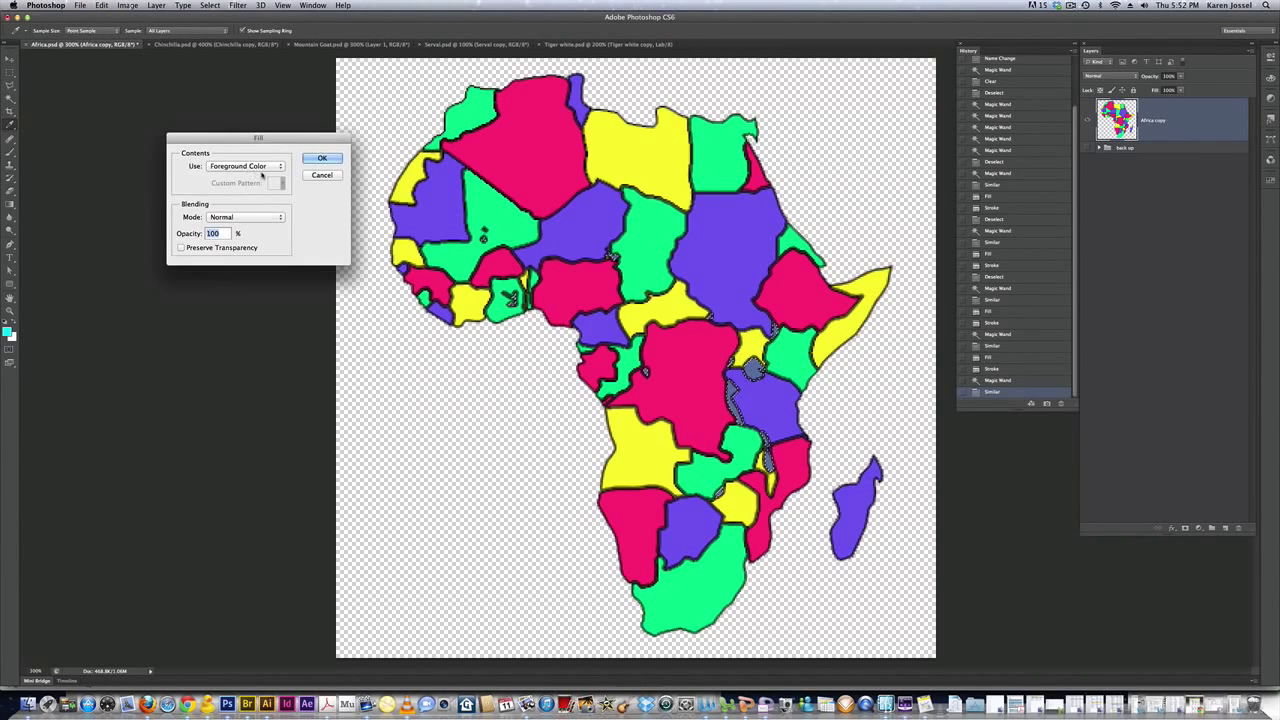
click(322, 161)
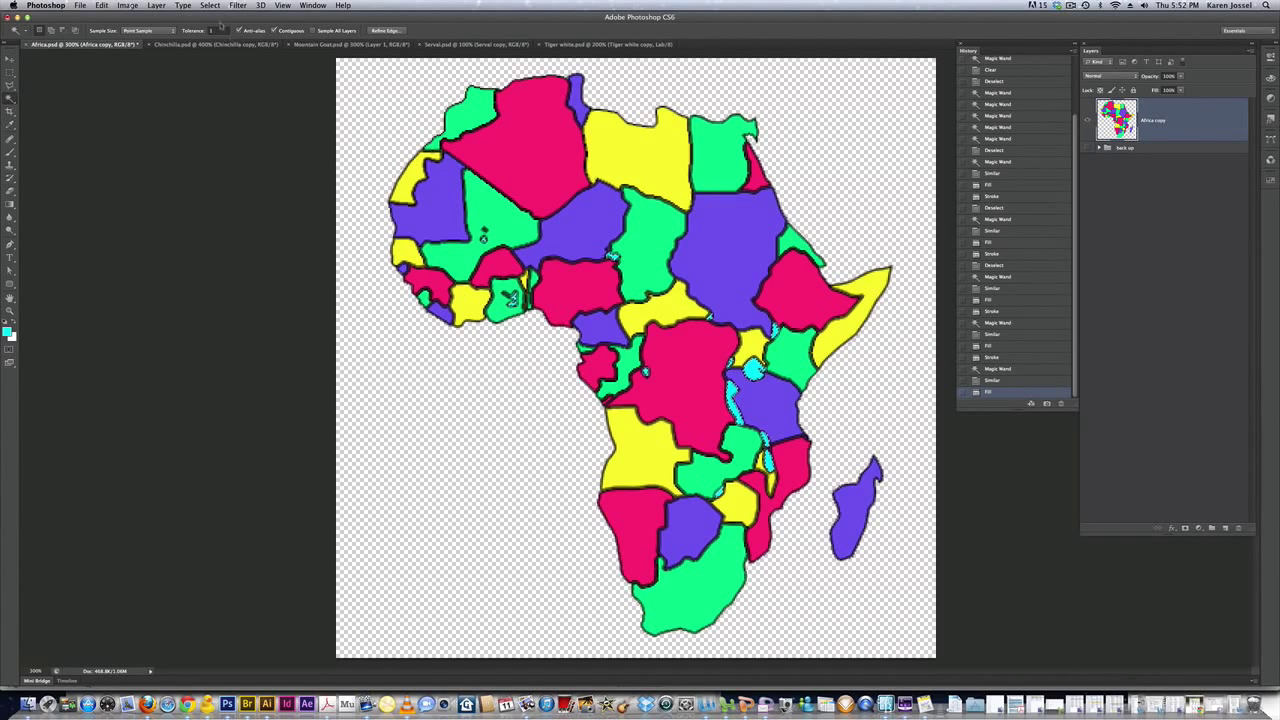
Deselect everything on the recoloured map
click(210, 5)
click(221, 27)
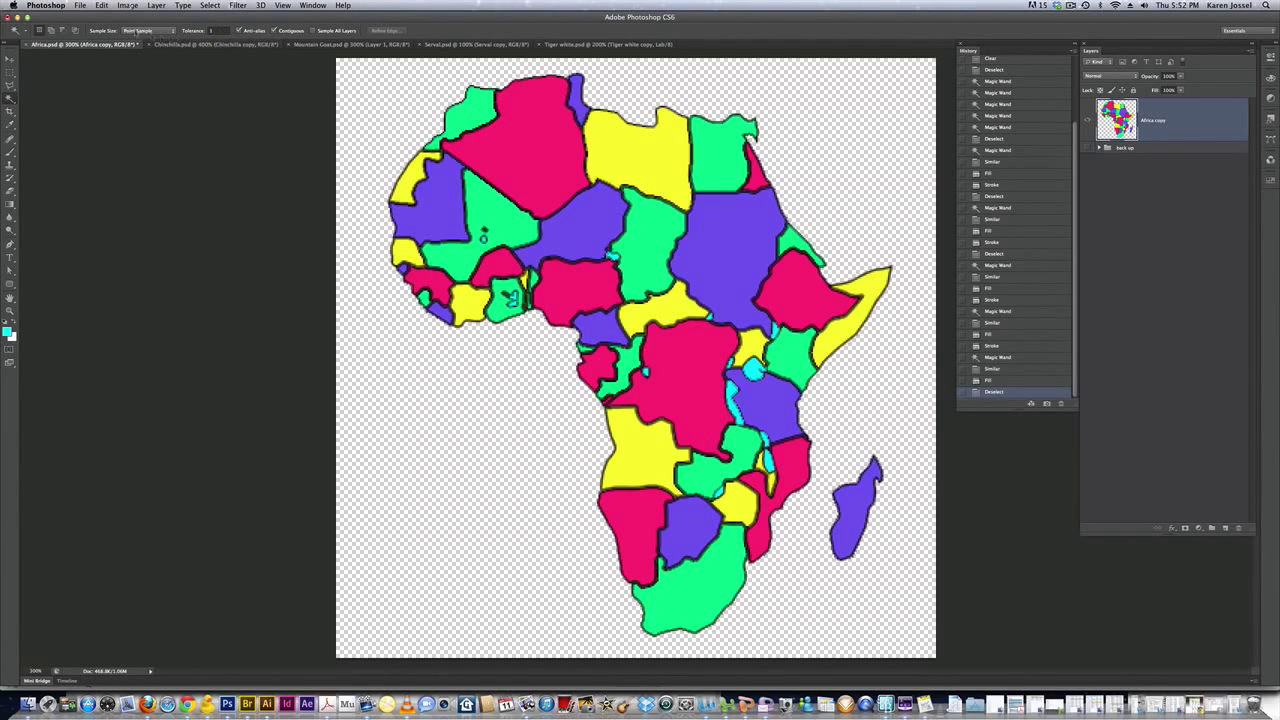
click(80, 5)
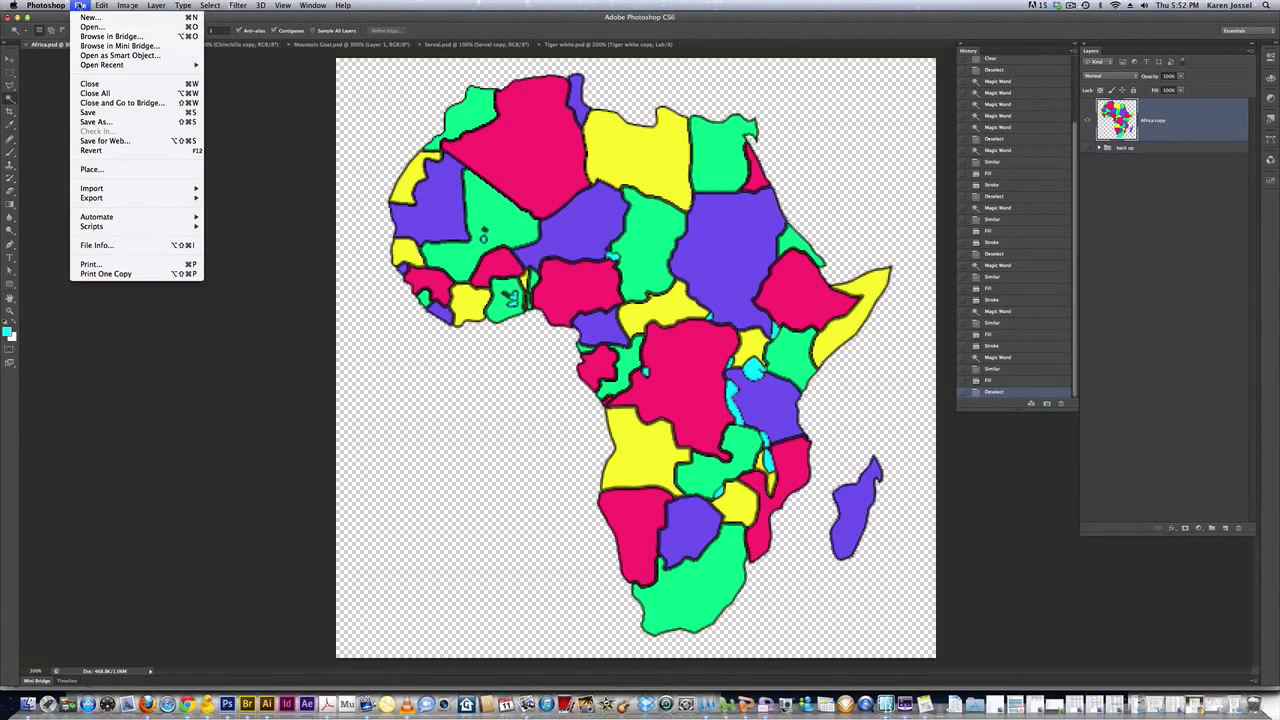
Save As a .psd named with the owner's name plus 'kids Africa map' in the Africa map project folder
click(104, 129)
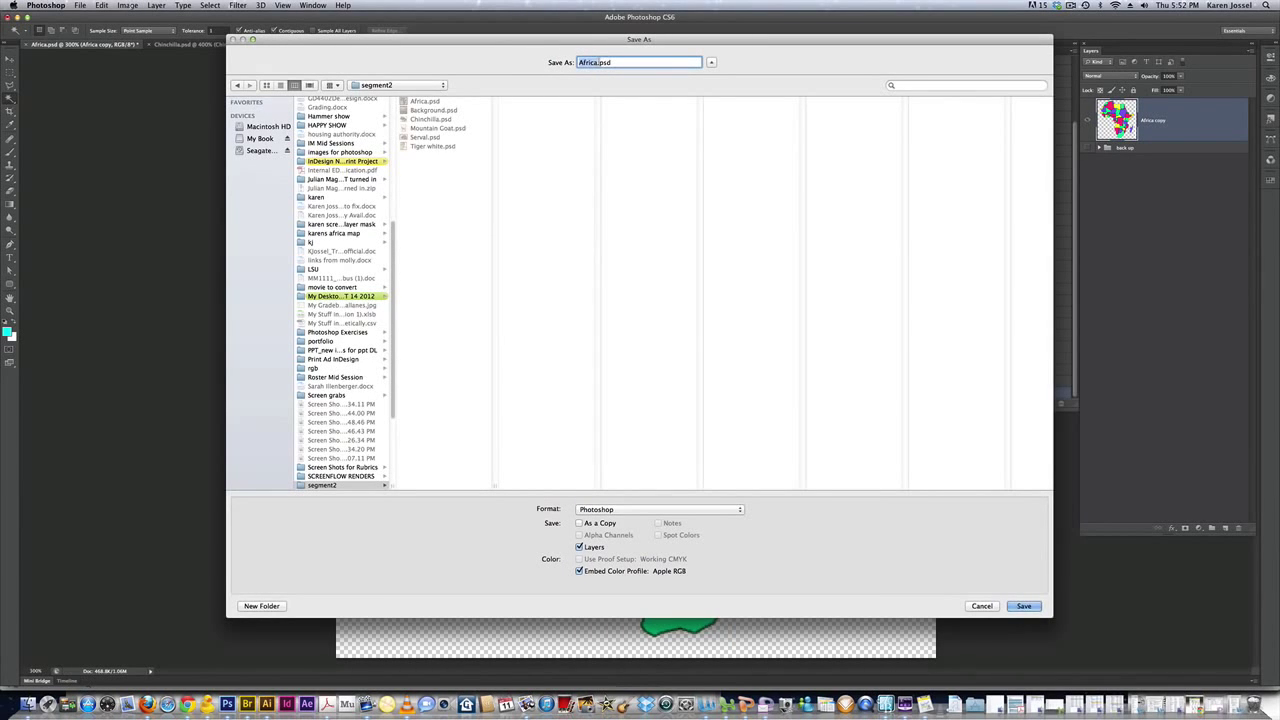
click(577, 63)
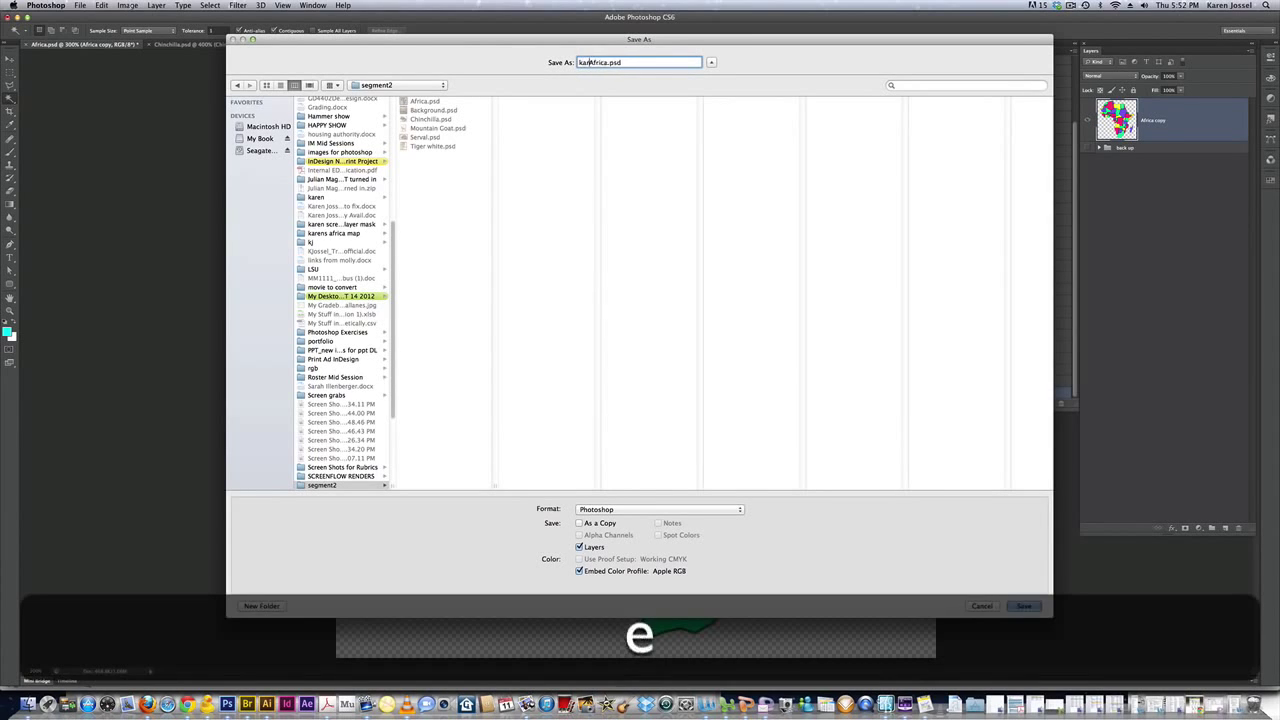
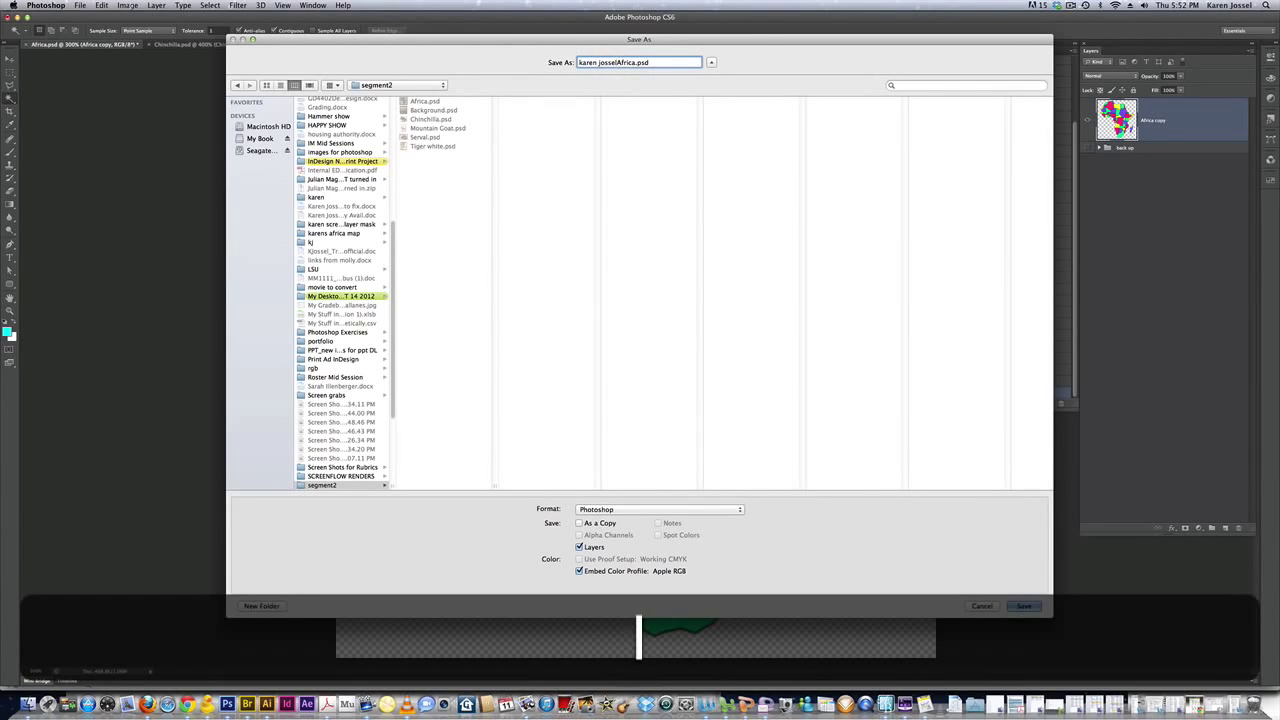
text( kid)
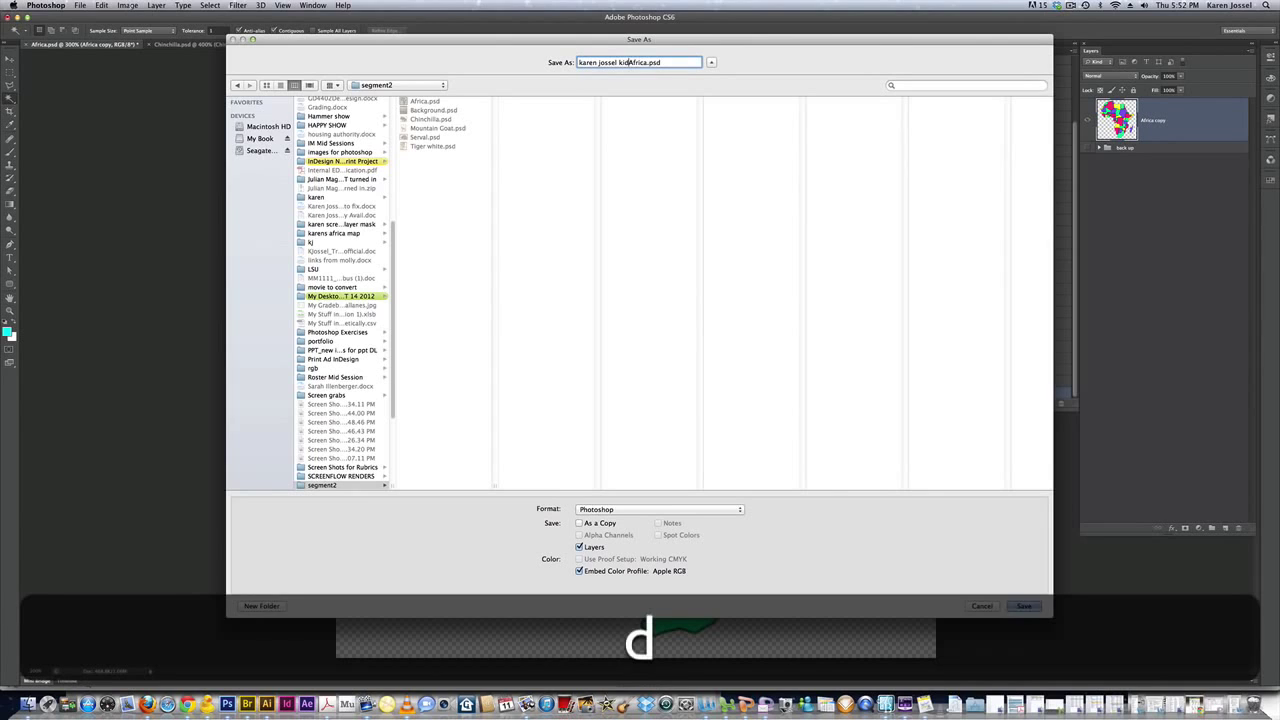
text(s)
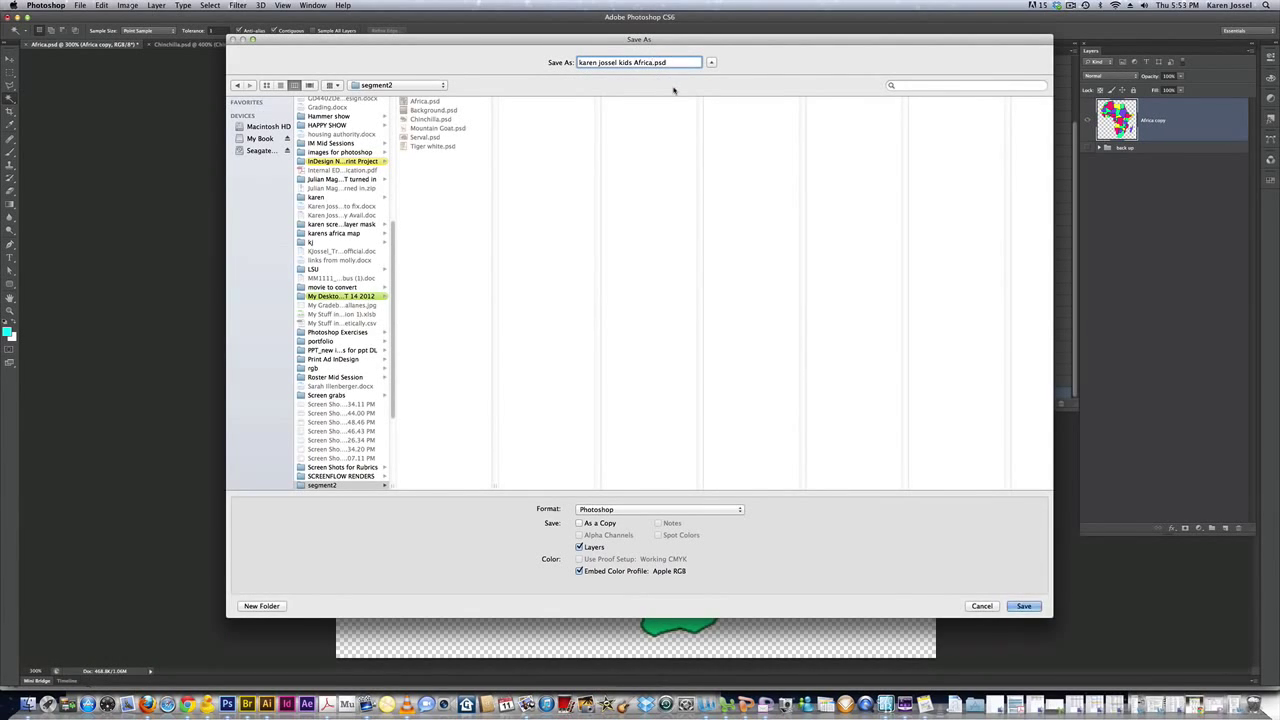
click(652, 62)
text(map)
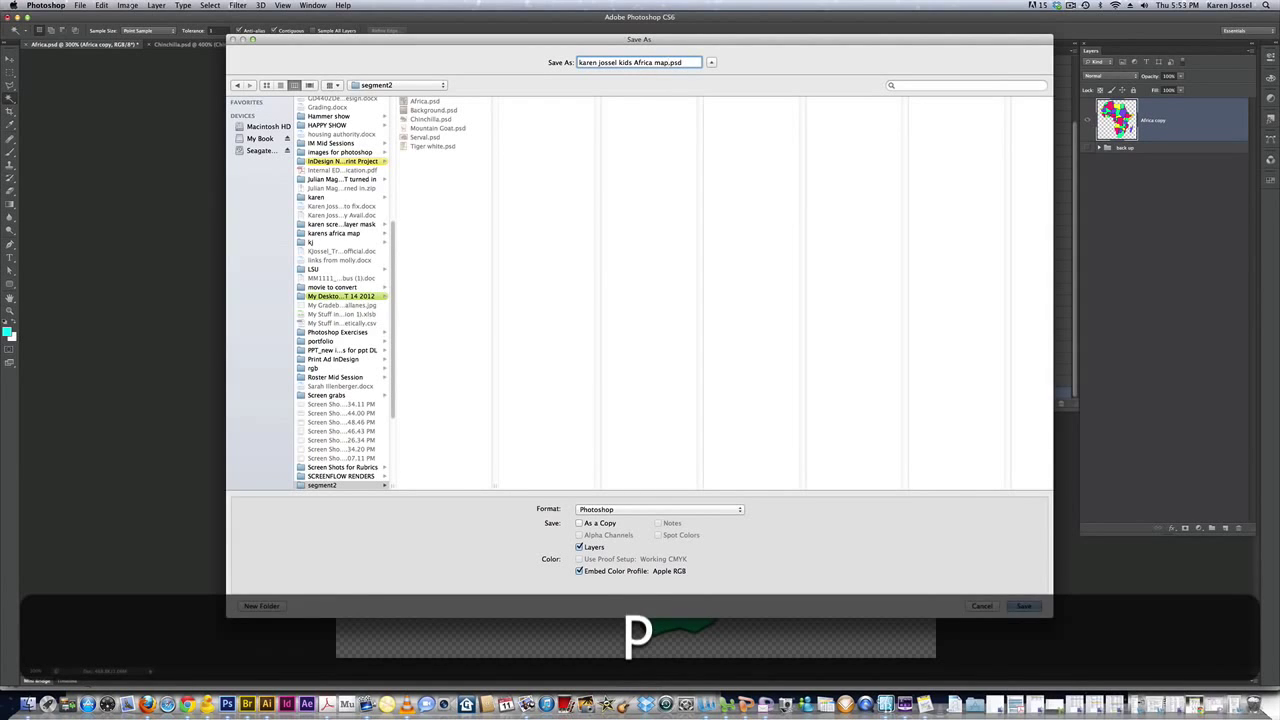
click(415, 86)
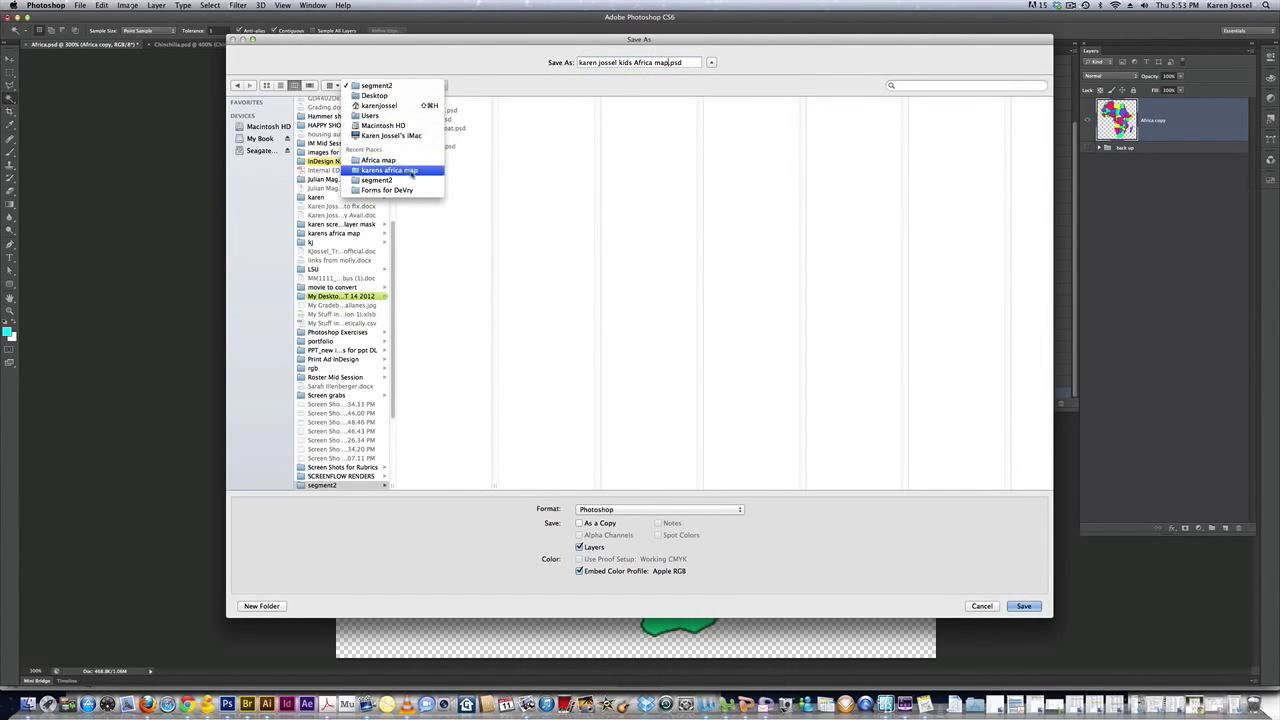
click(412, 170)
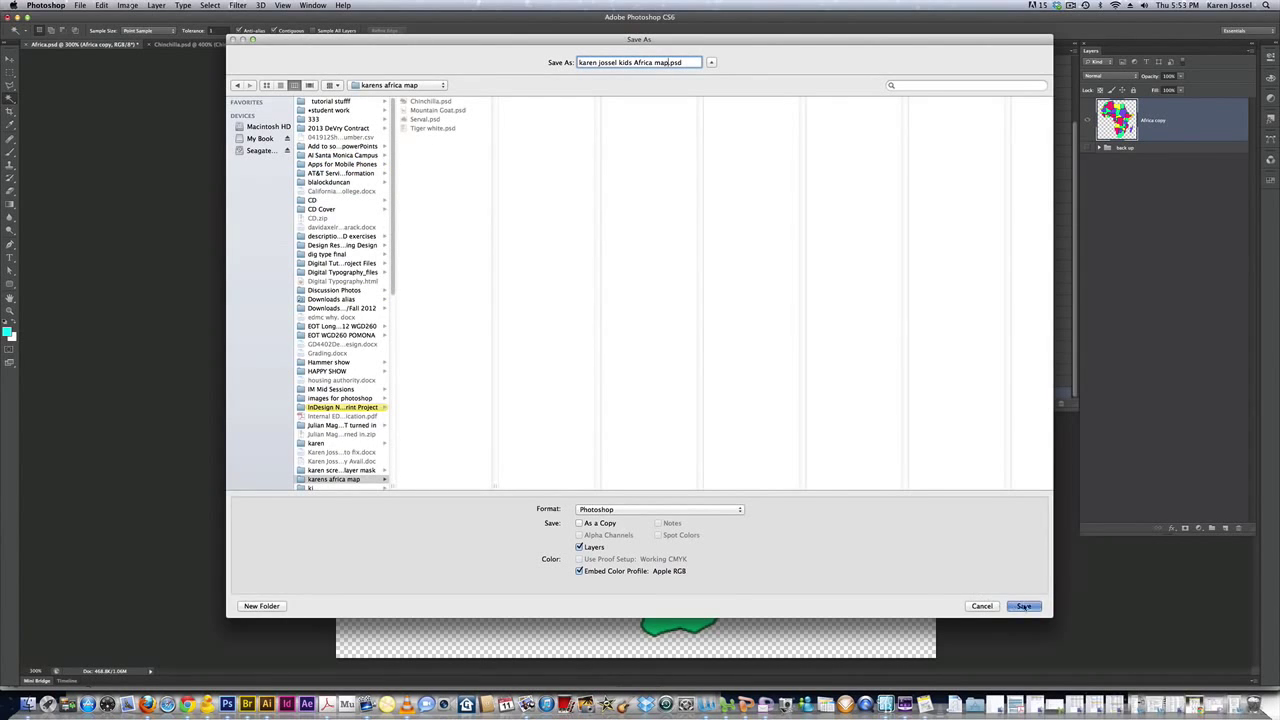
click(1024, 606)
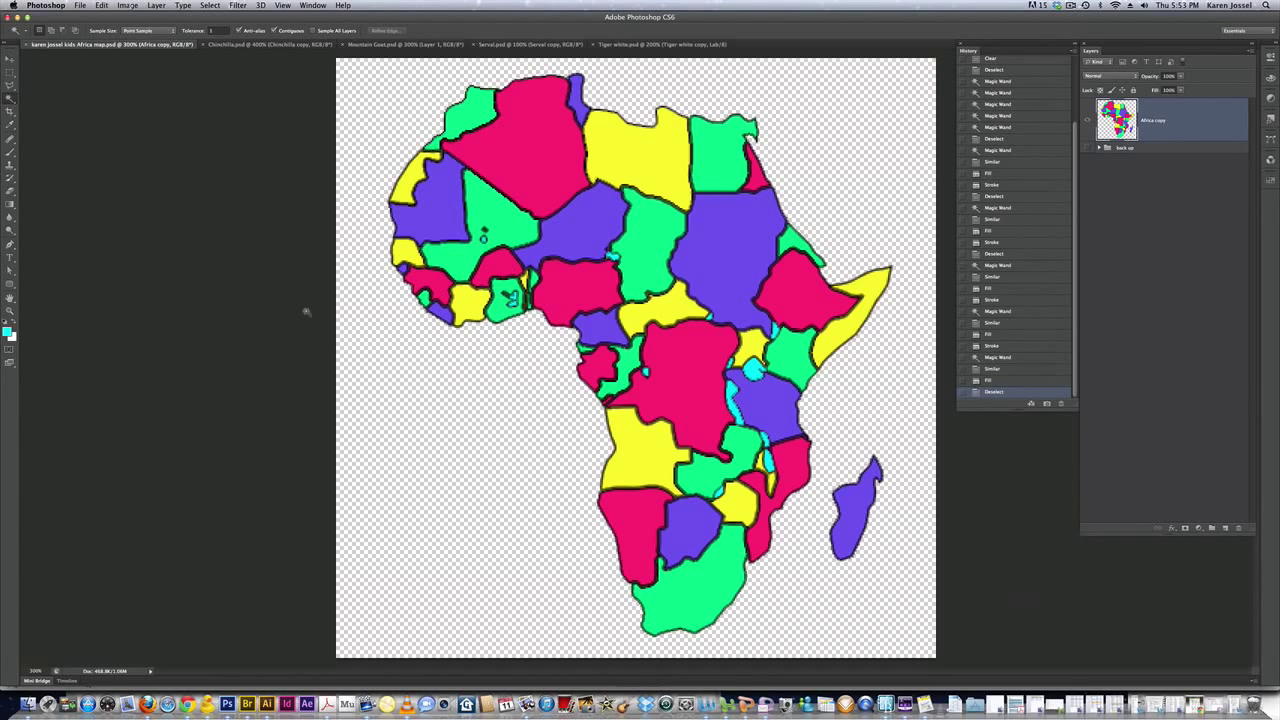
Move the chinchilla cut-out onto the Africa map and position it near the bottom
click(228, 45)
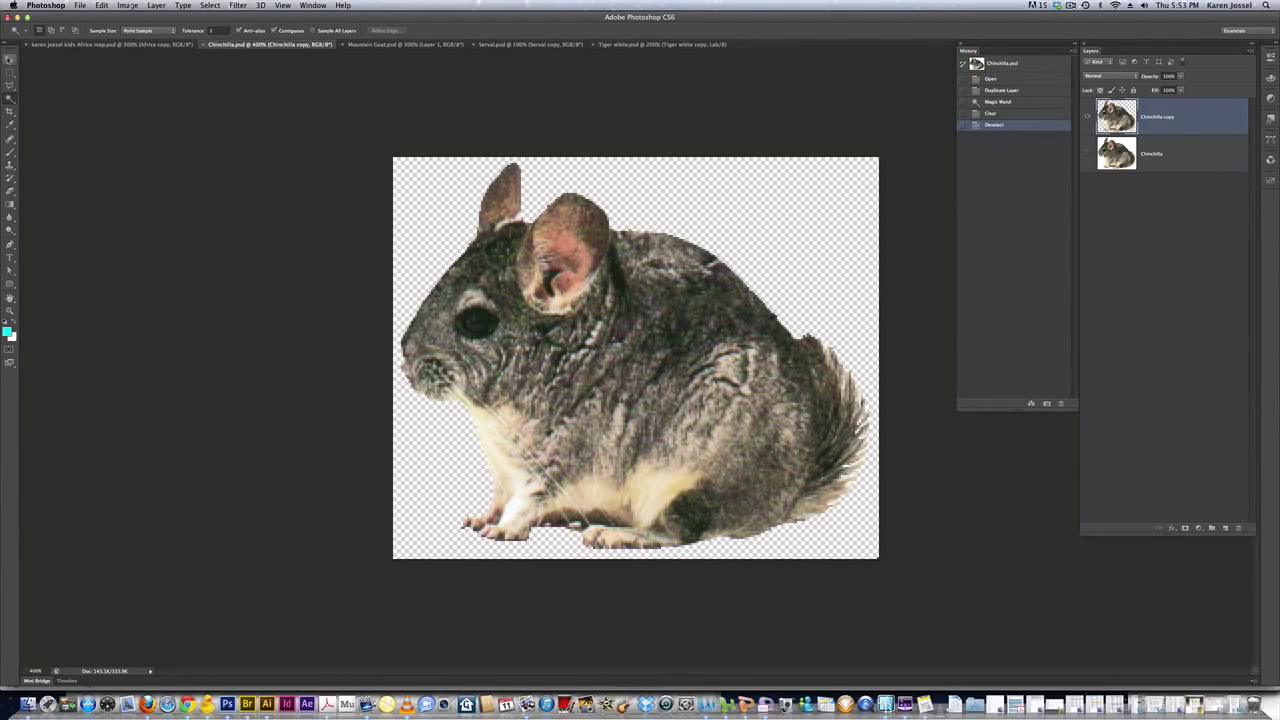
click(10, 60)
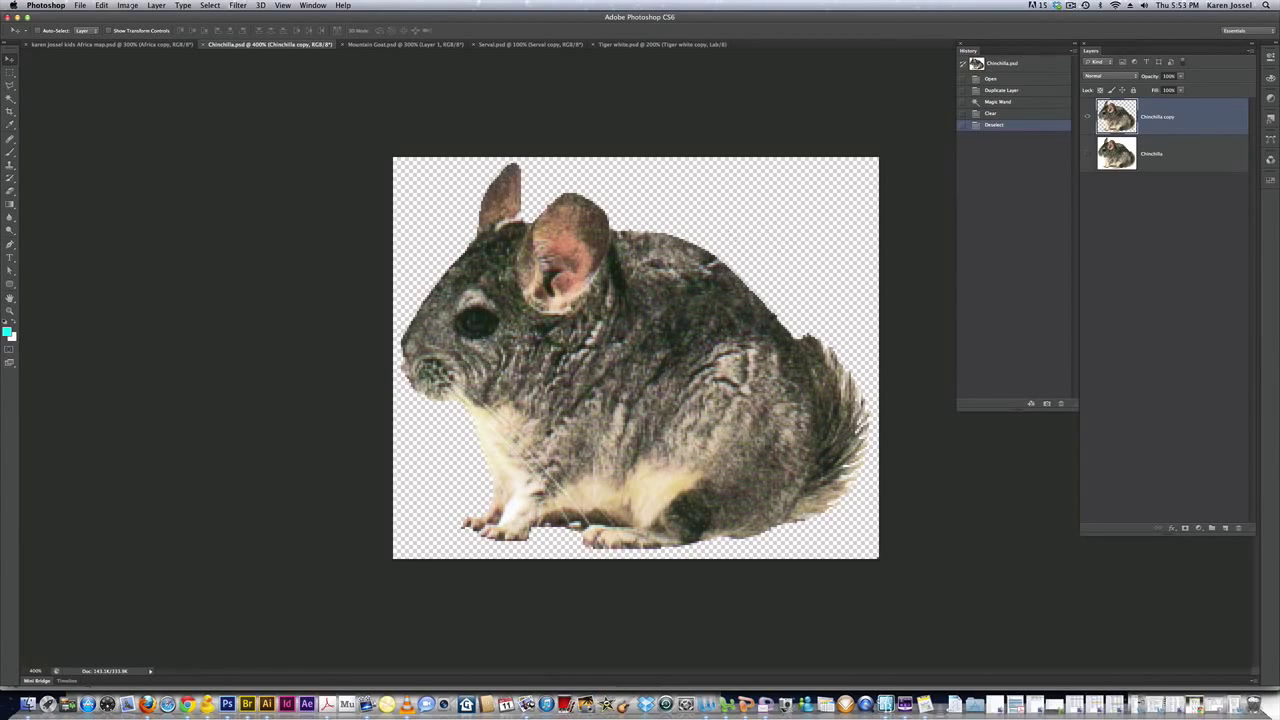
drag(467, 335, 132, 58)
click(131, 45)
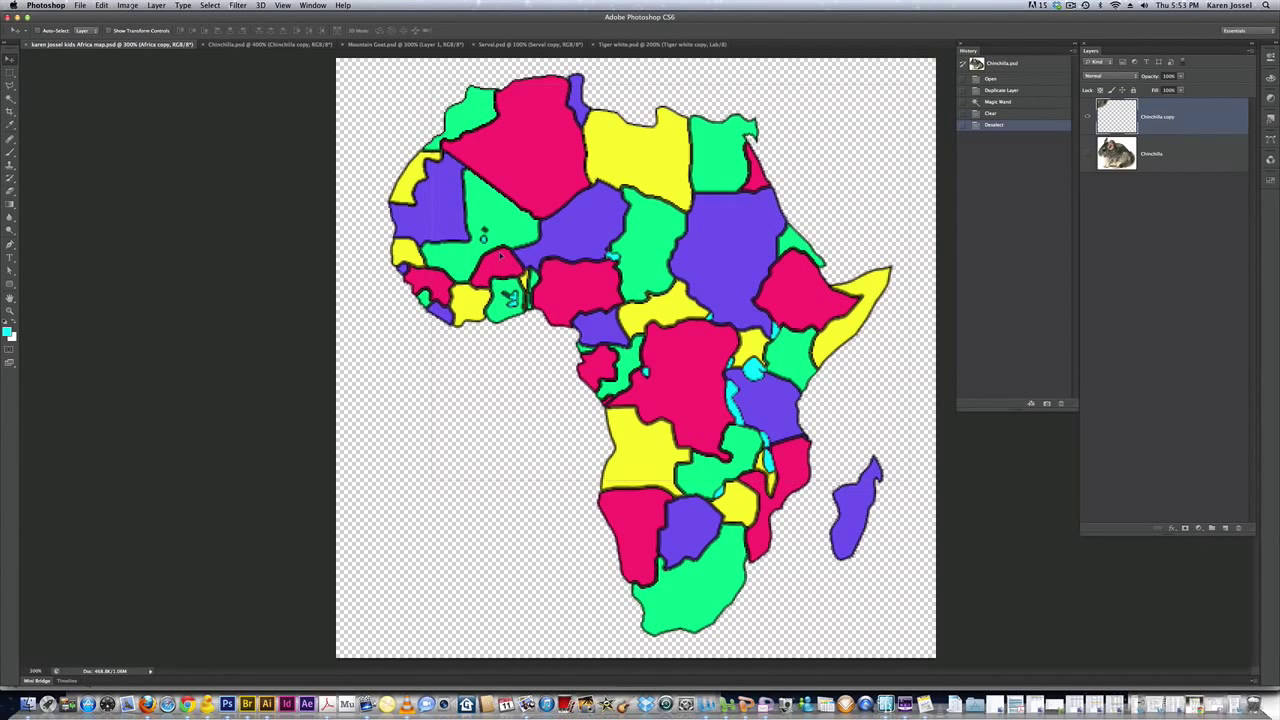
drag(500, 256, 499, 255)
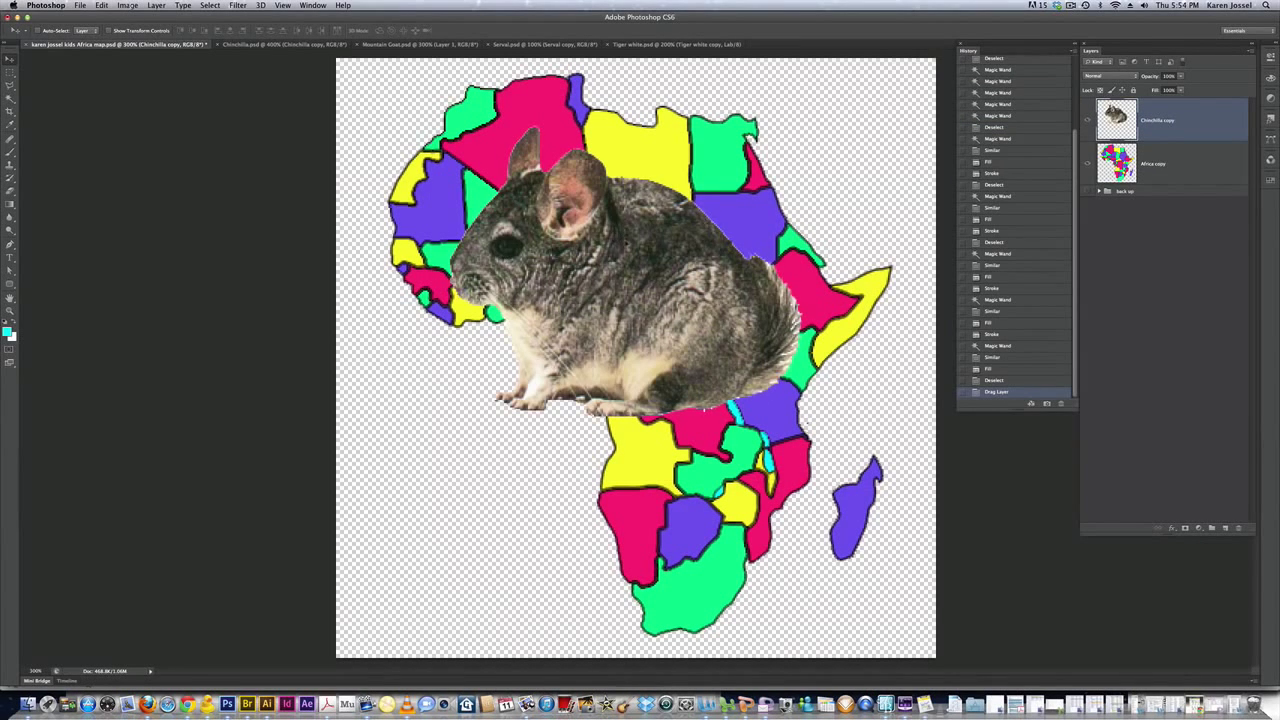
drag(625, 228, 632, 468)
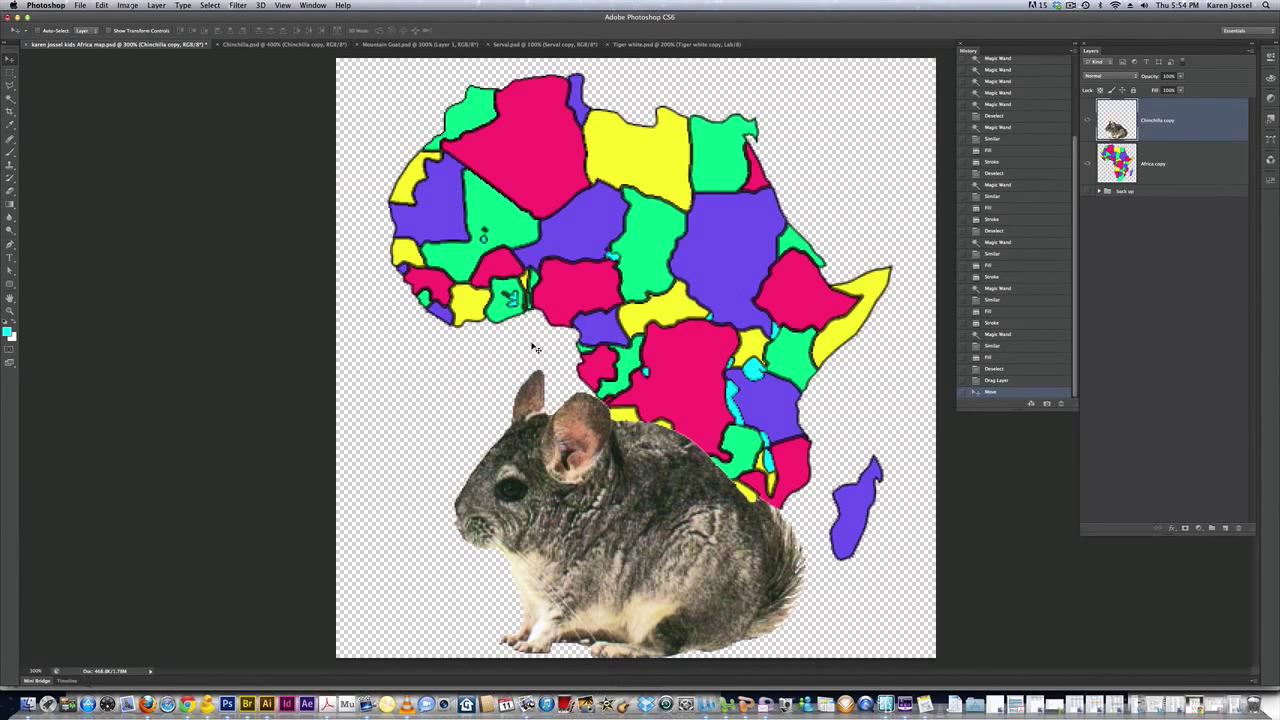
click(383, 45)
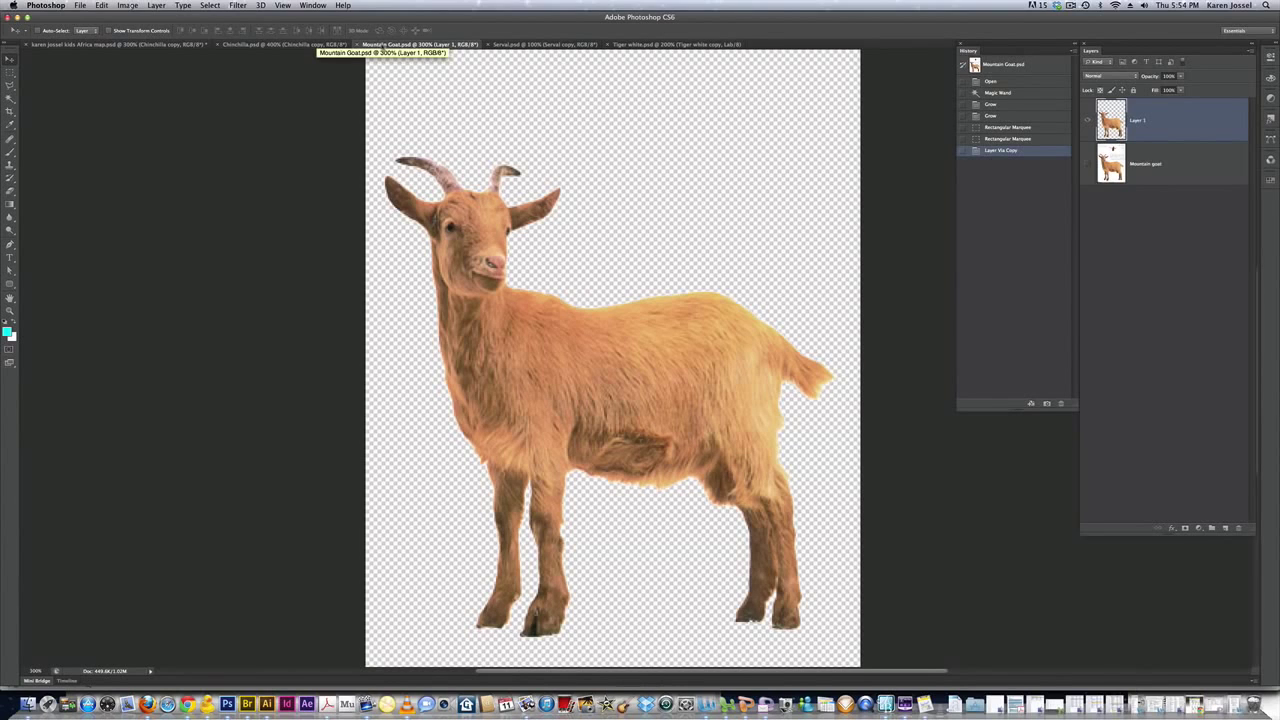
Float the Mountain Goat document and drag the goat onto the map's lower left, over the chinchilla
drag(647, 207, 822, 208)
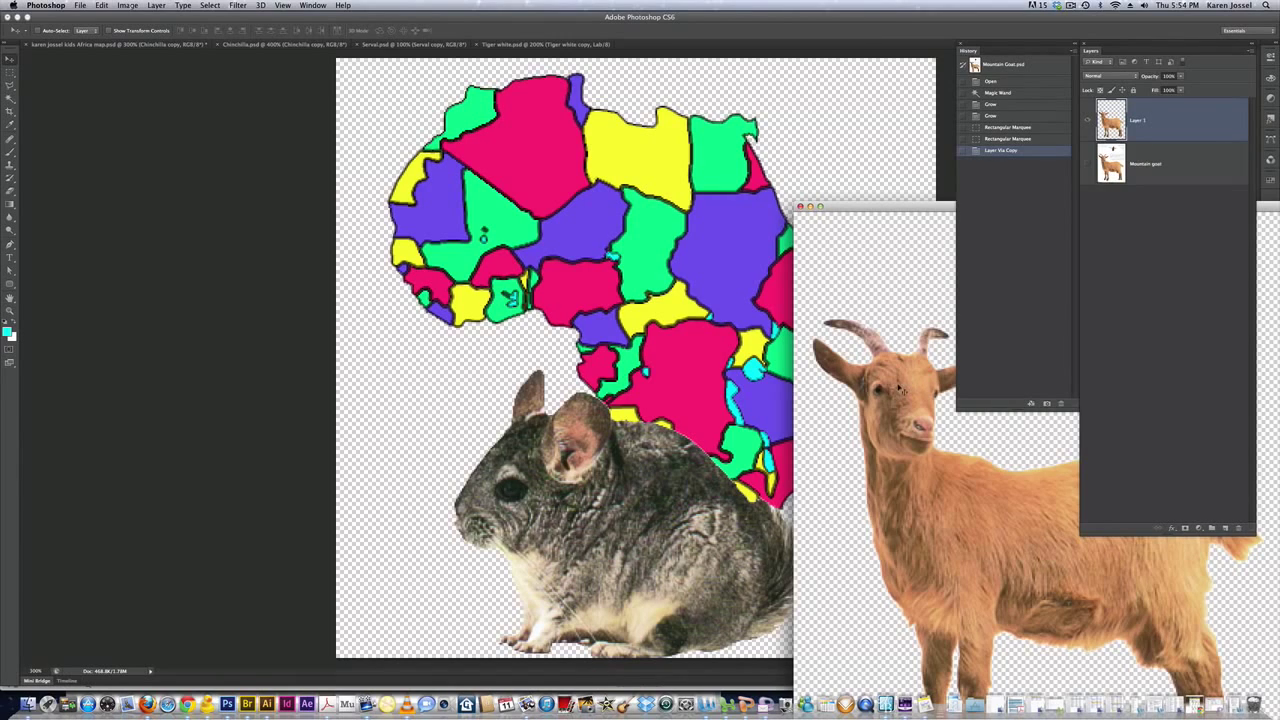
drag(897, 388, 827, 358)
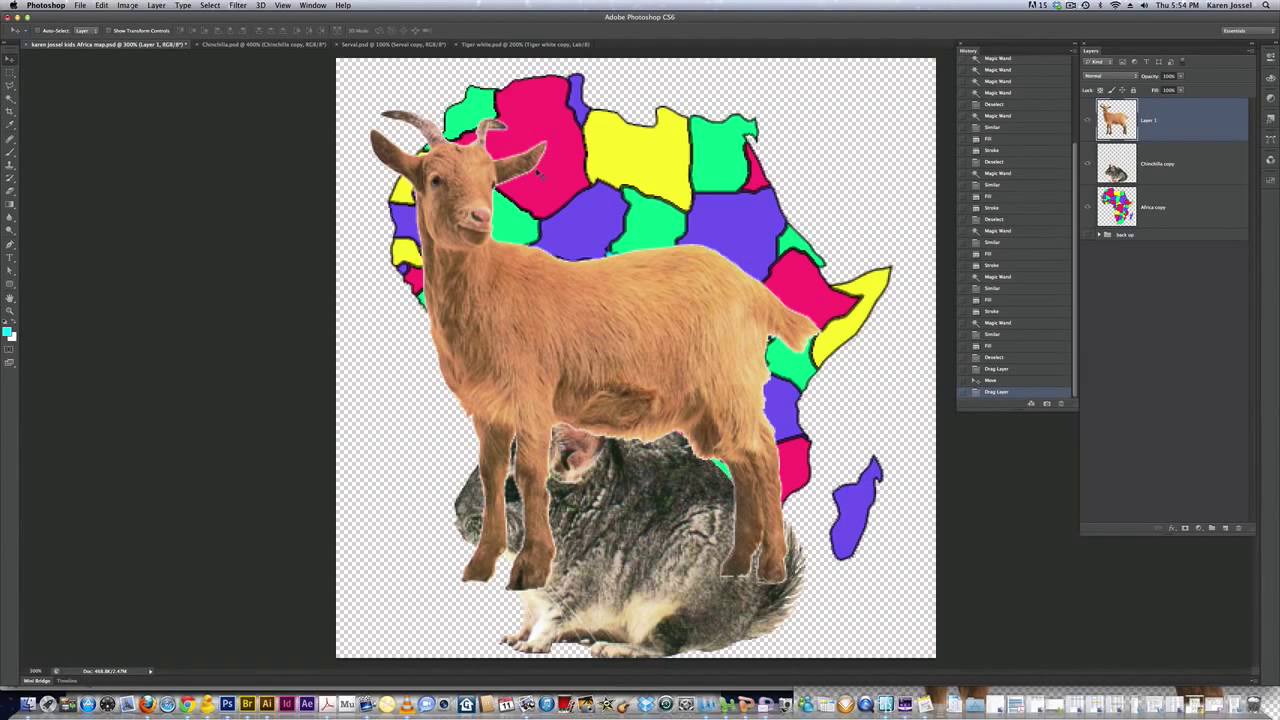
drag(588, 283, 552, 348)
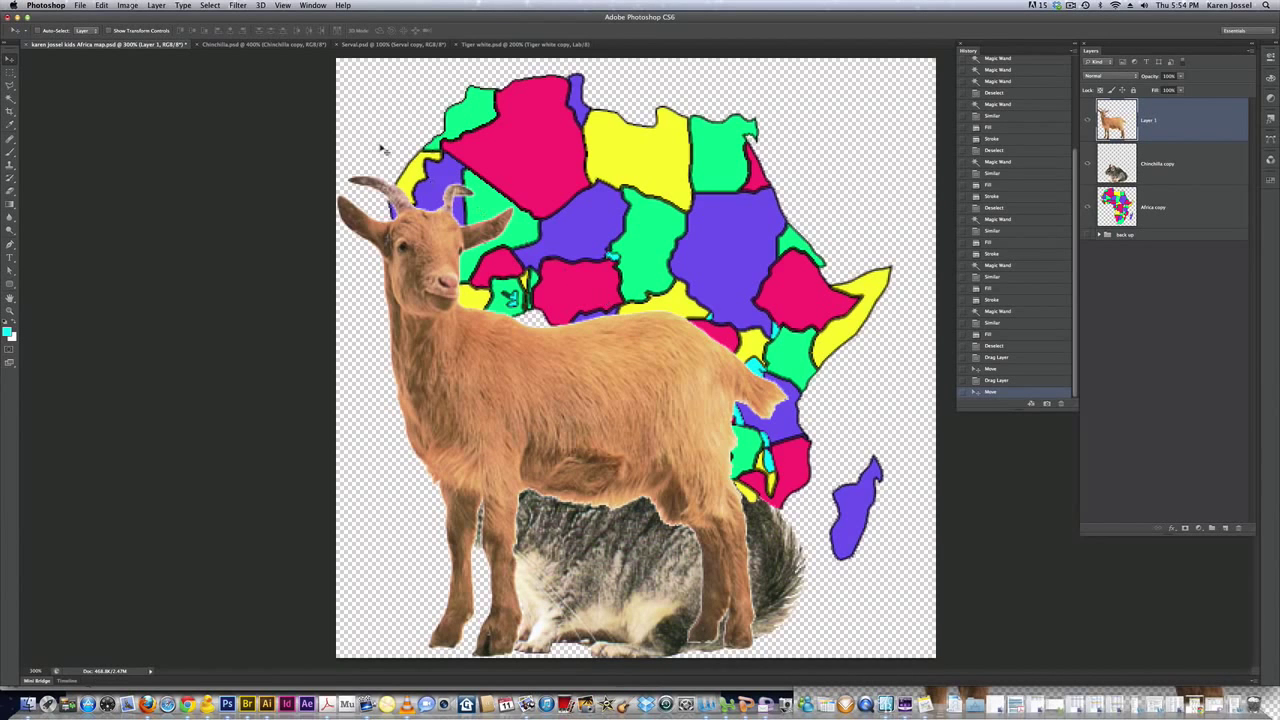
click(362, 45)
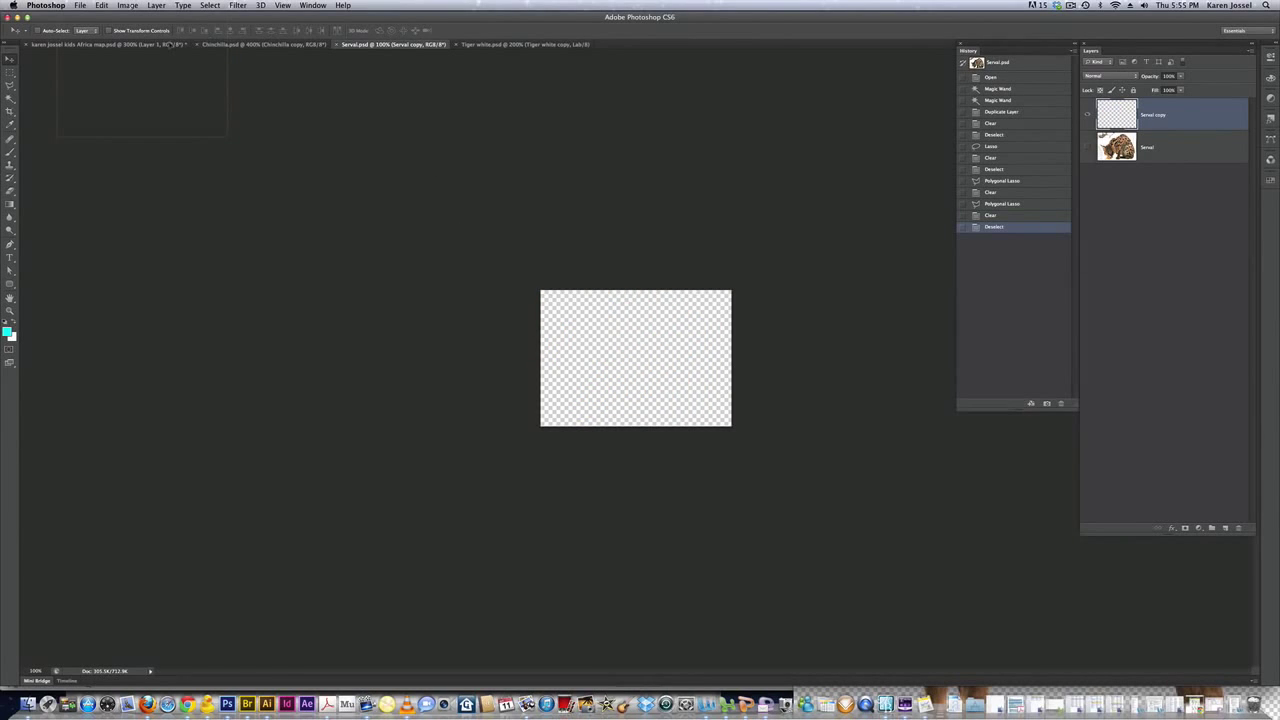
Place the serval at the map's bottom-right and drop the tiger cut-out on the left
click(172, 45)
drag(806, 531, 770, 362)
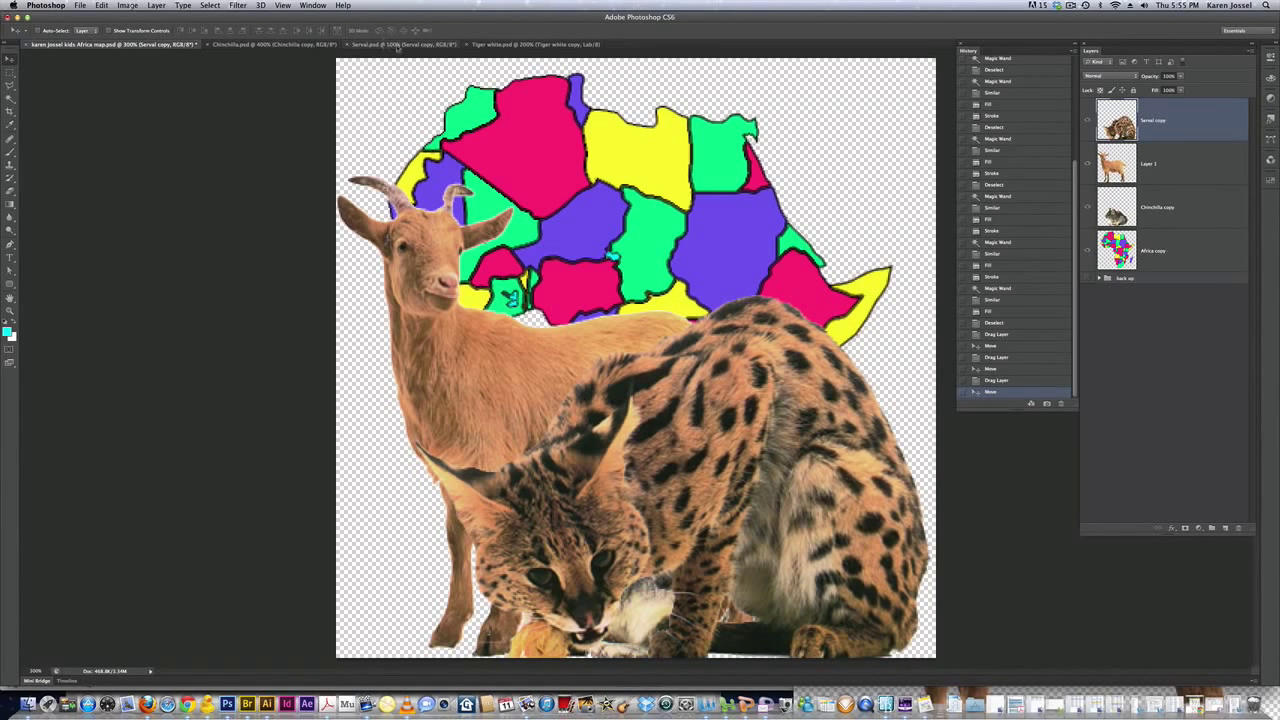
click(487, 45)
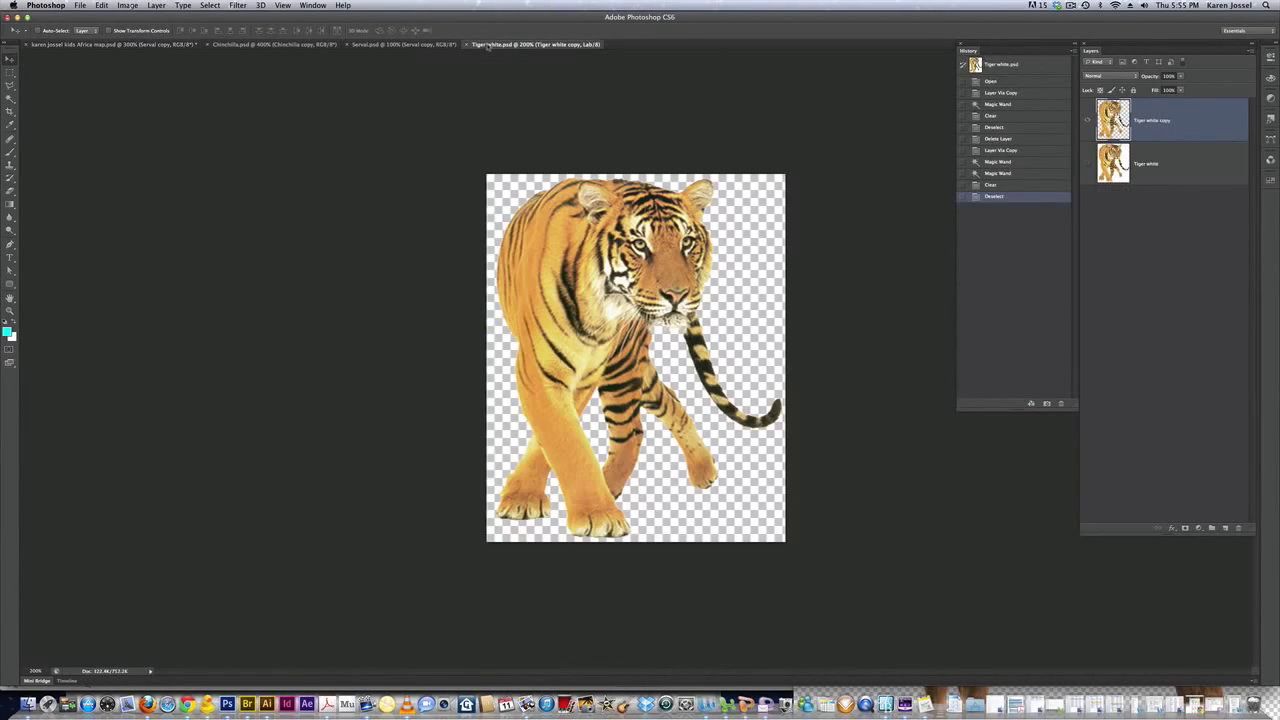
drag(587, 272, 142, 47)
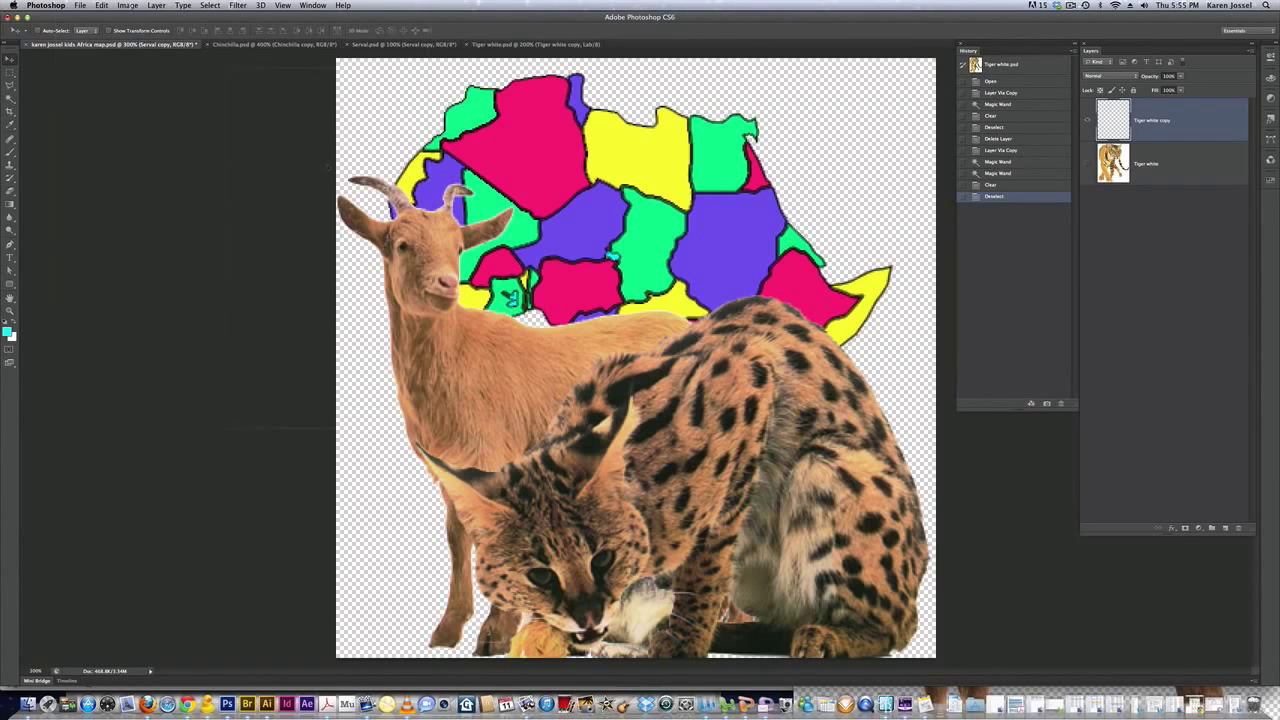
drag(447, 237, 450, 238)
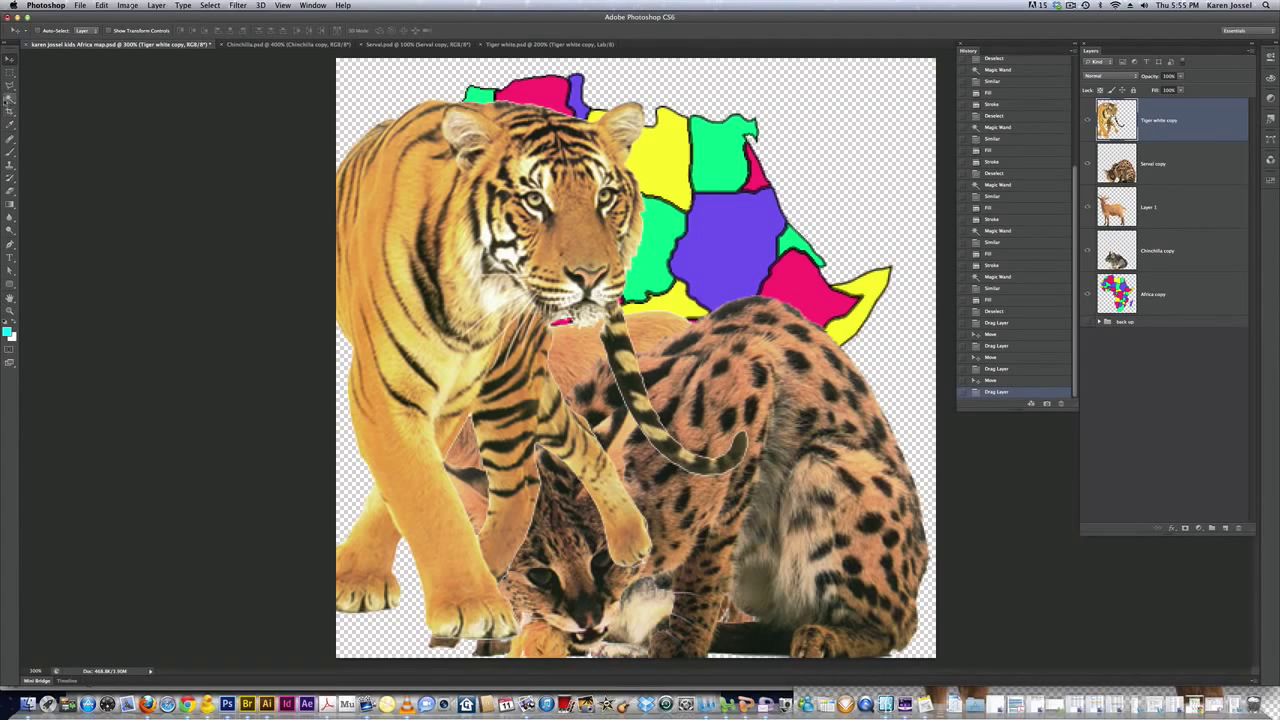
click(79, 5)
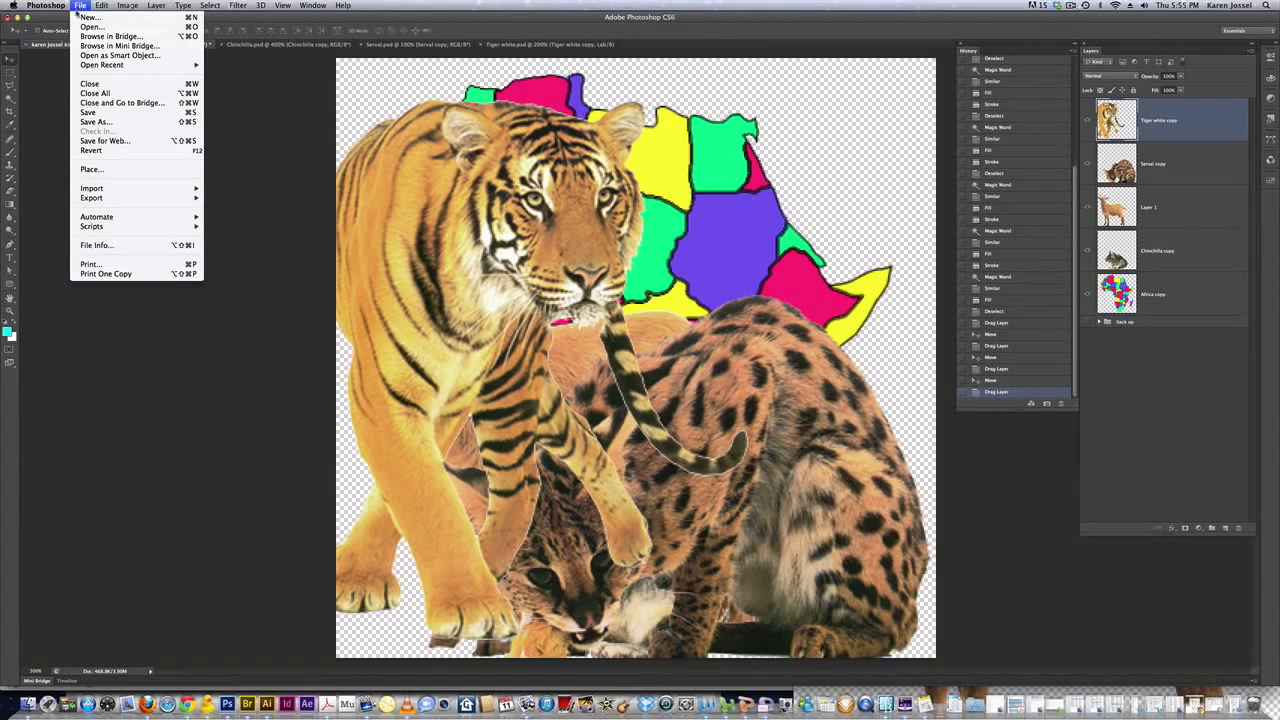
Save the Africa map collage, then Command-click the serval to select its layer
click(88, 113)
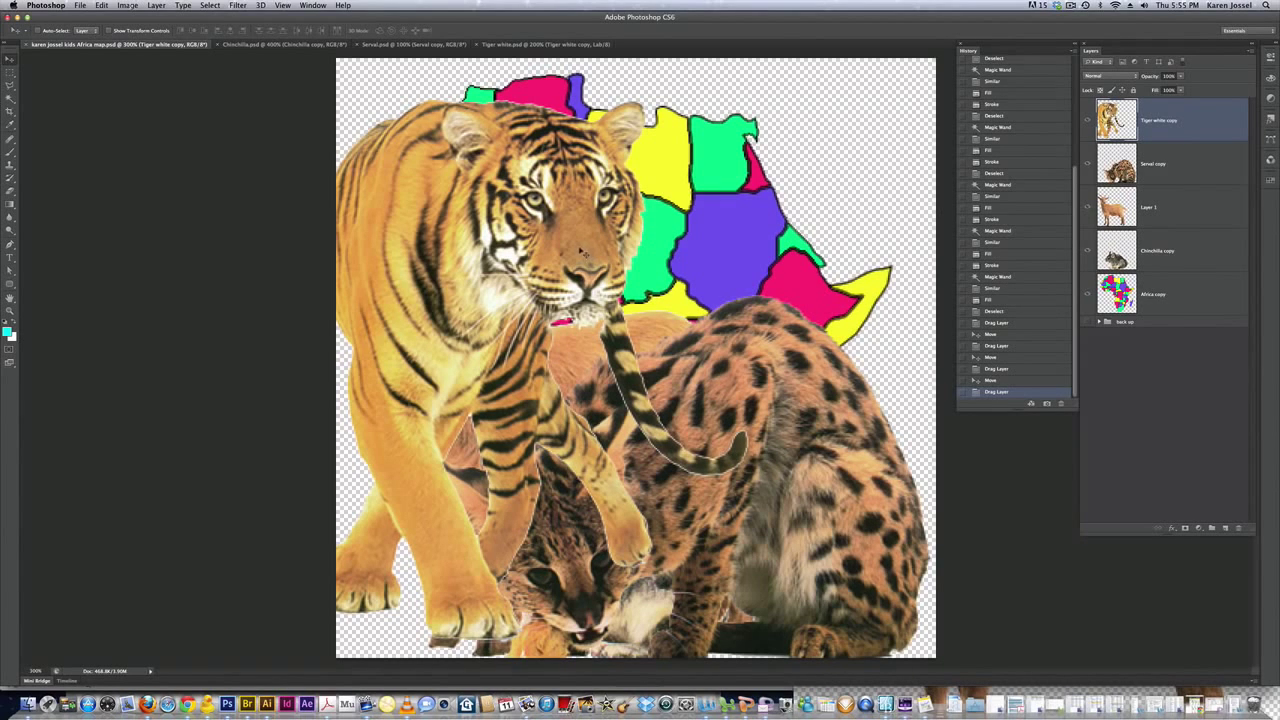
key(super)
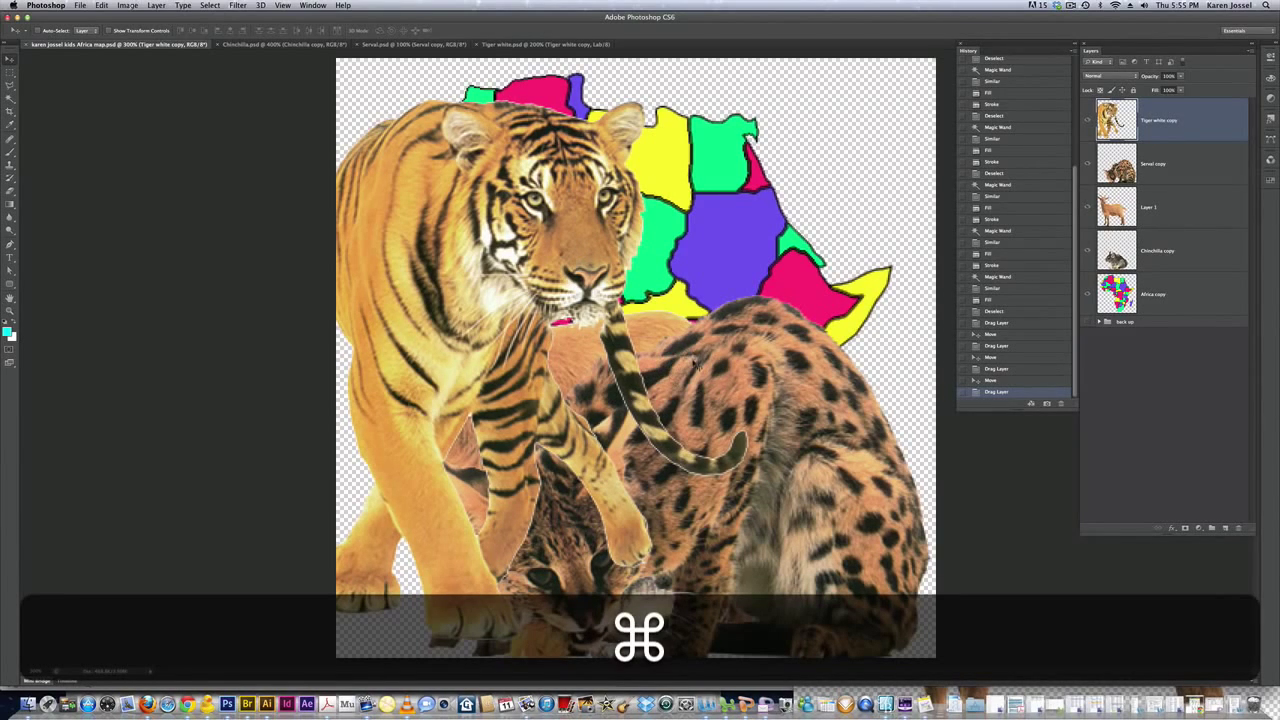
super+click(697, 366)
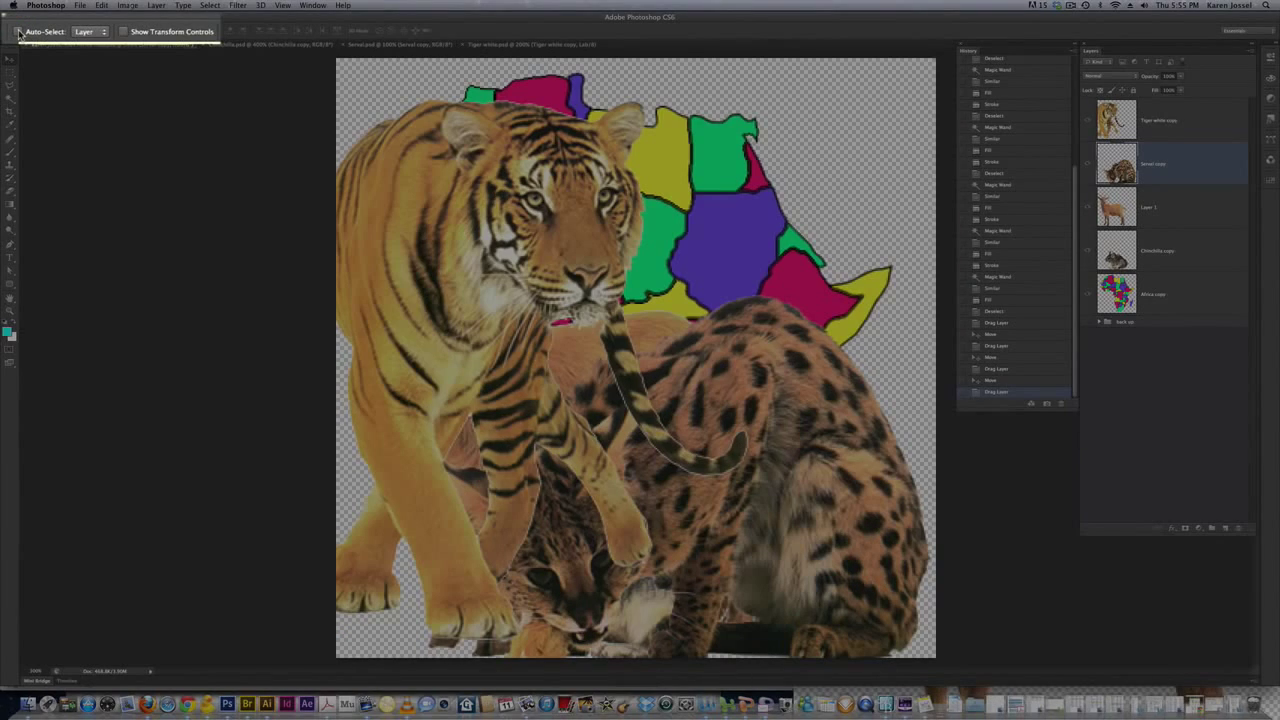
Turn on Auto-Select and test it by picking the Africa map, tiger, then map layers
click(19, 32)
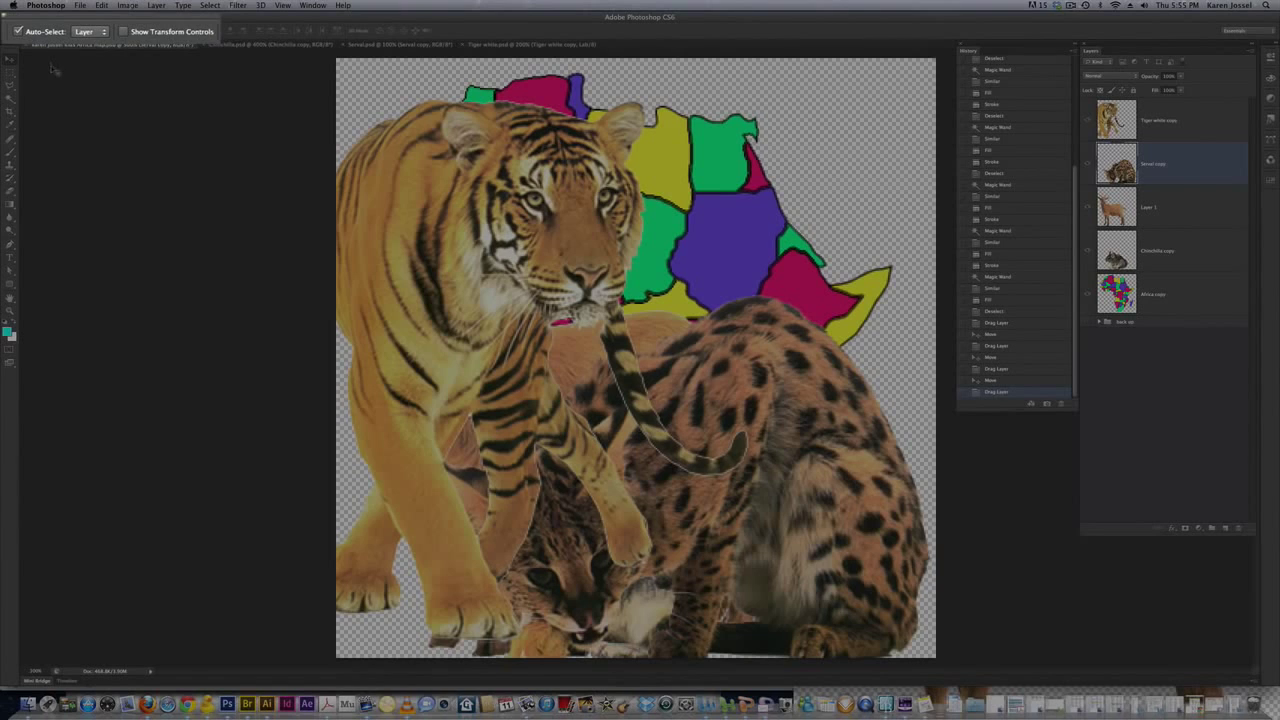
click(711, 141)
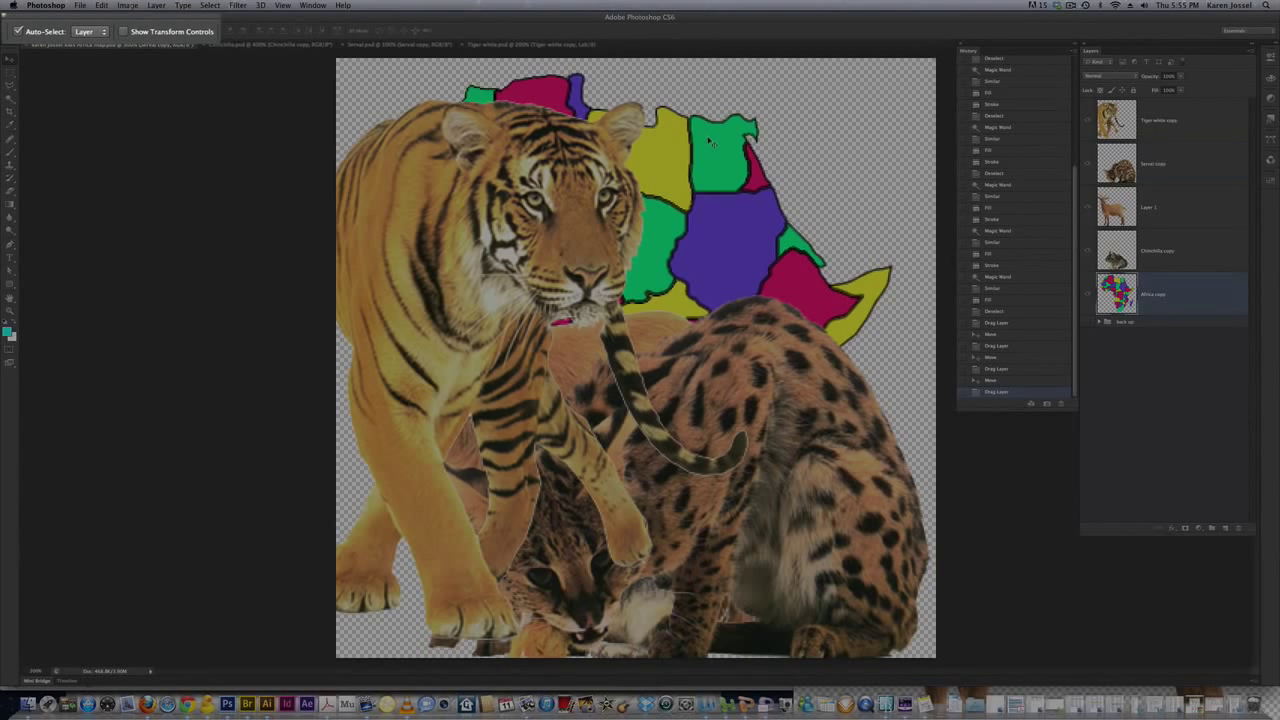
click(483, 178)
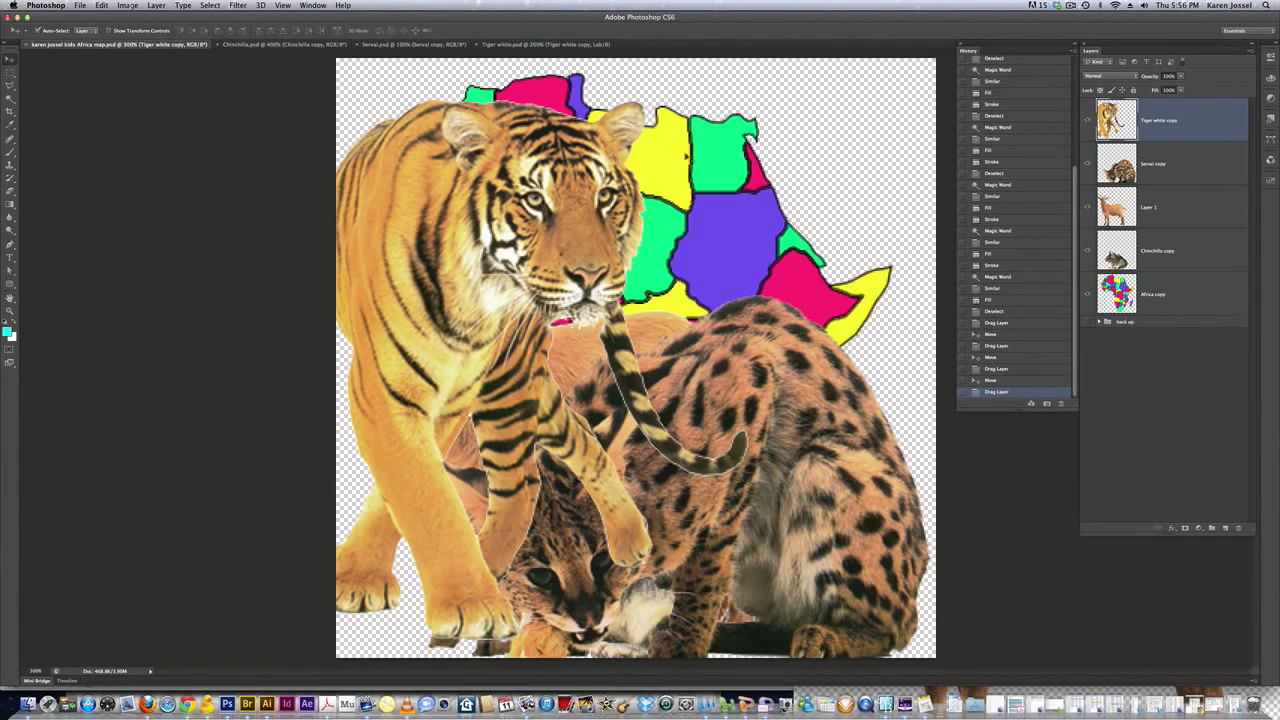
click(706, 147)
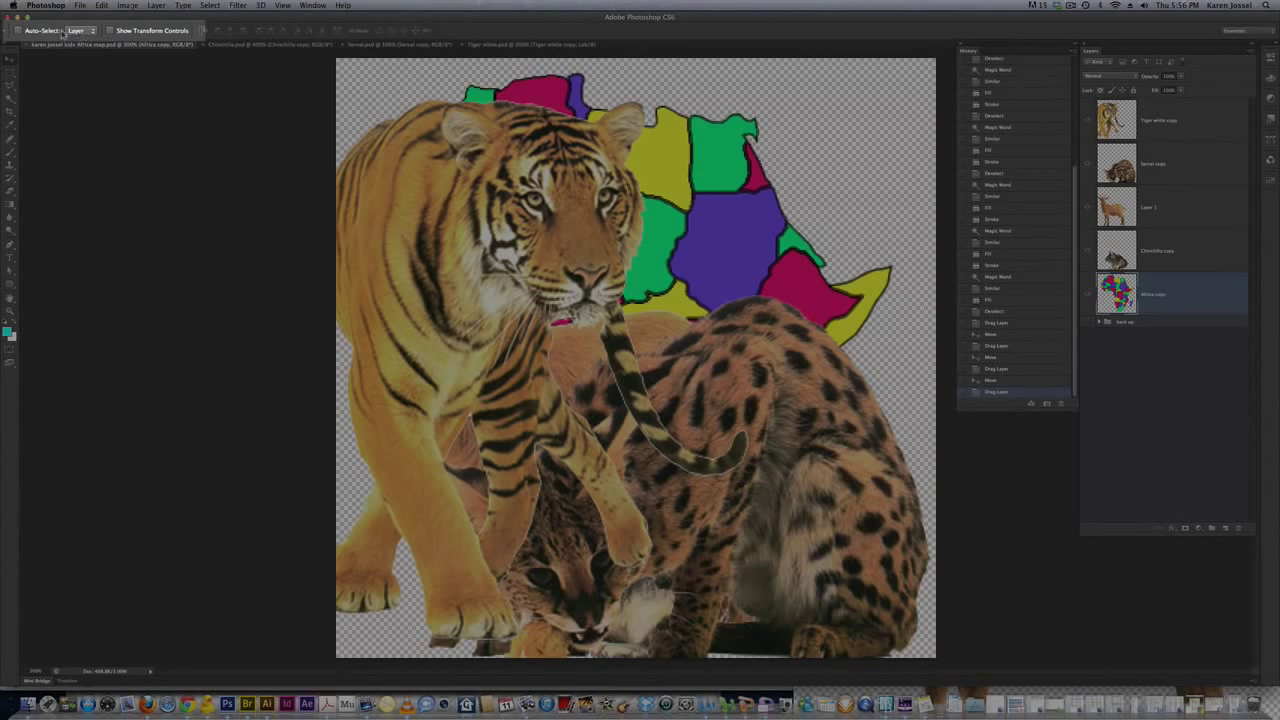
Try Auto-Select set to Group, return it to Layer, and enable Show Transform Controls
click(92, 32)
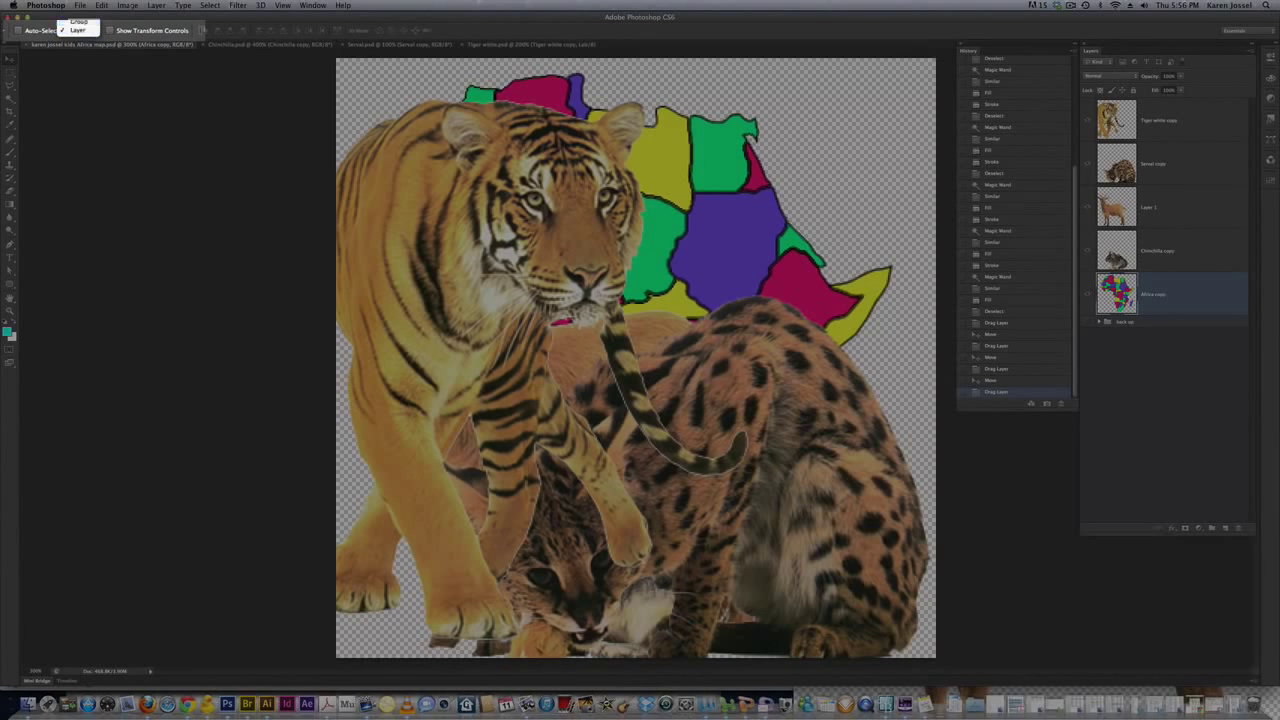
click(85, 21)
click(92, 32)
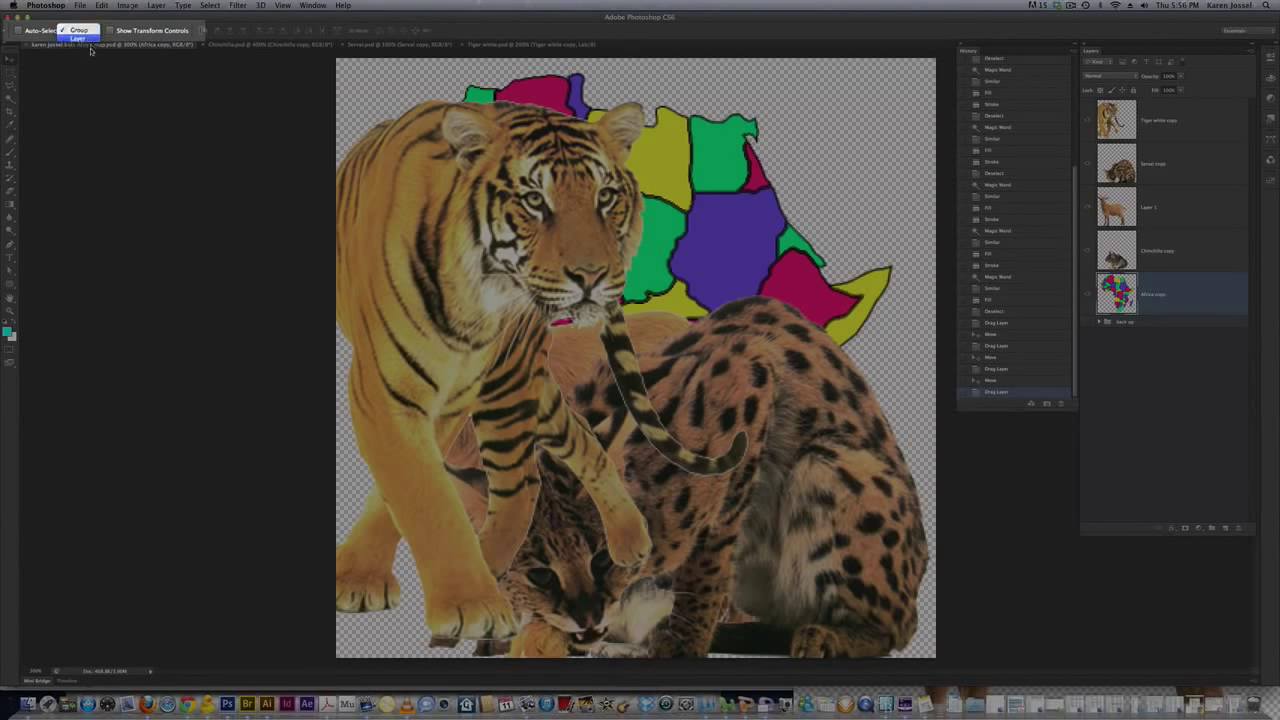
click(85, 42)
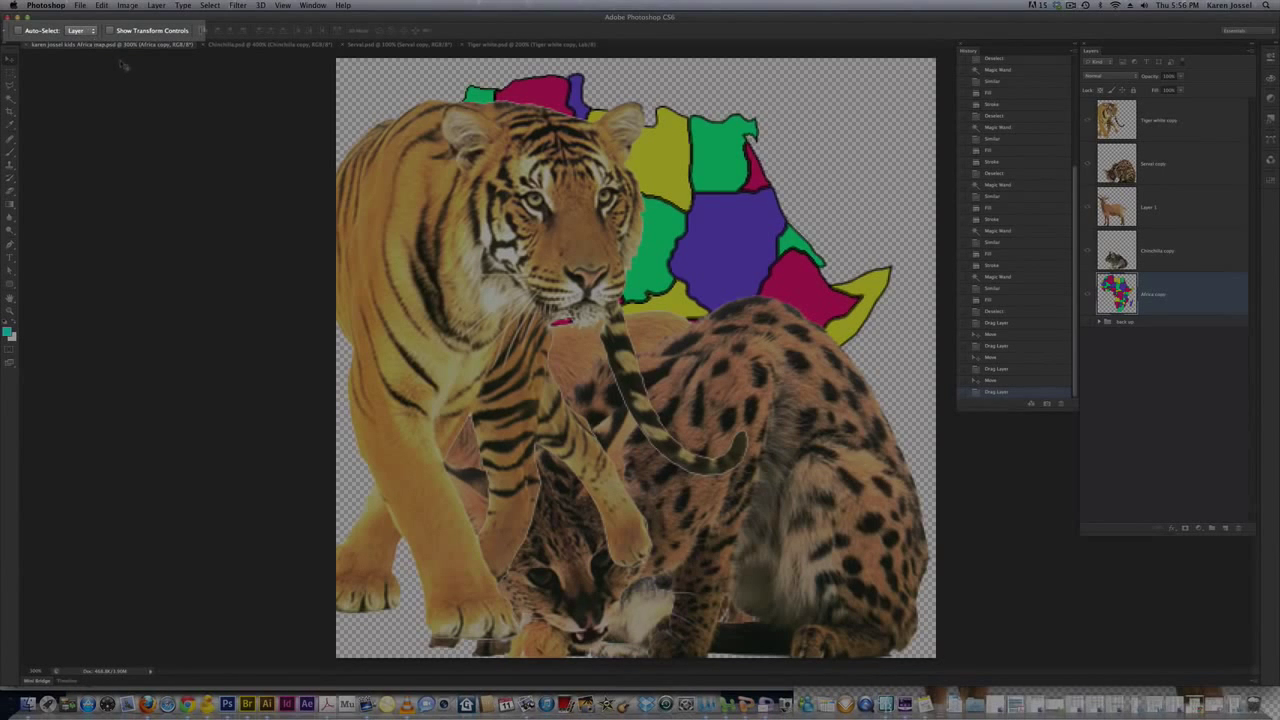
click(111, 31)
Toggle Show Transform Controls off, on and off again, leaving the handles hidden
click(111, 31)
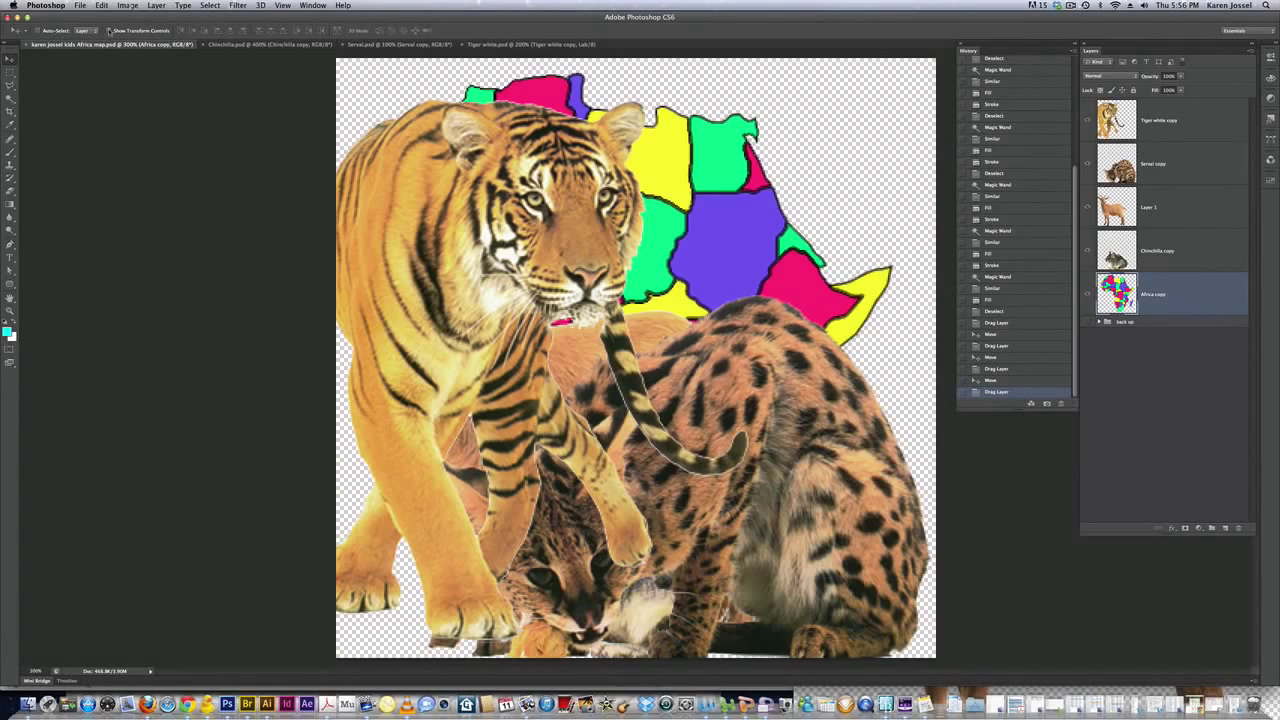
click(109, 31)
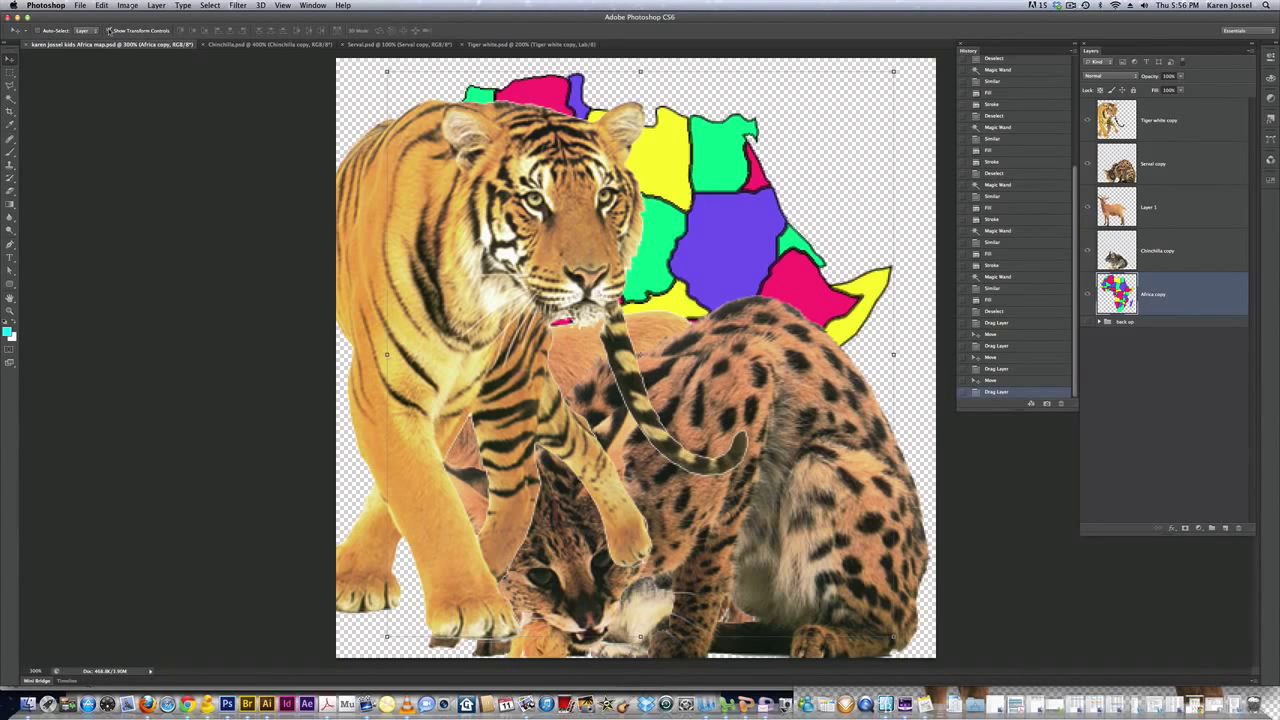
click(109, 31)
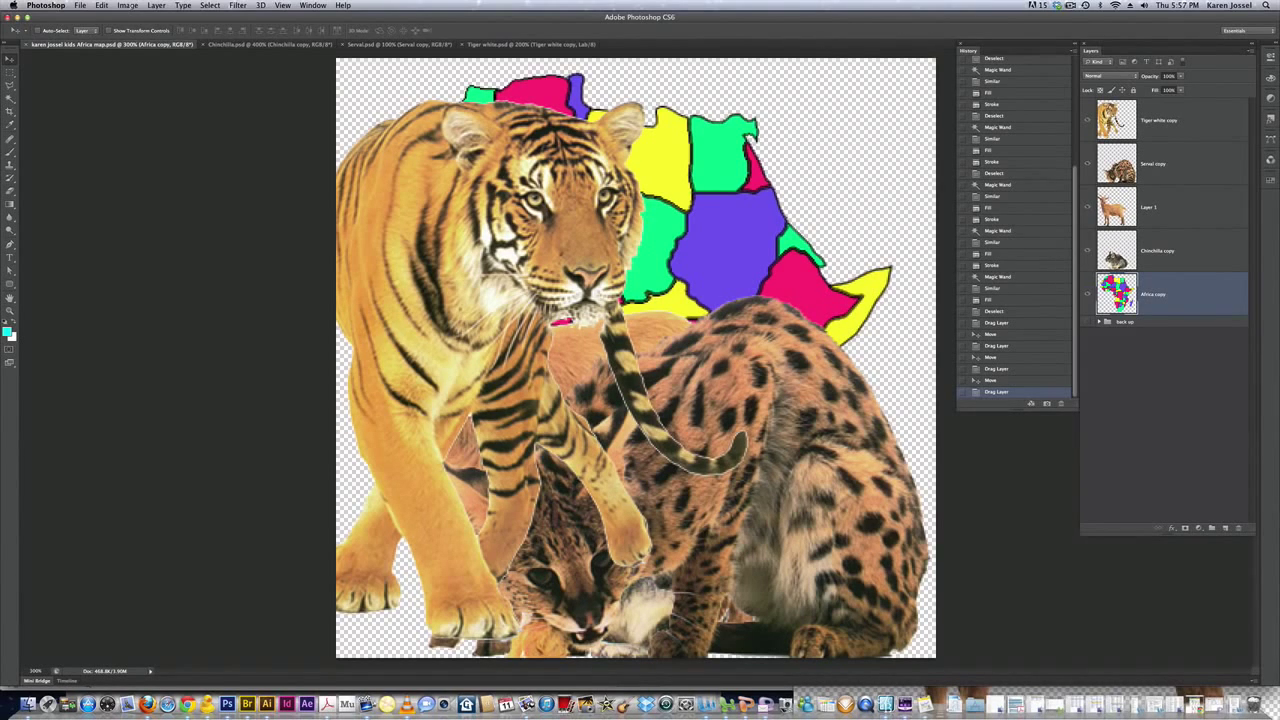
click(1070, 5)
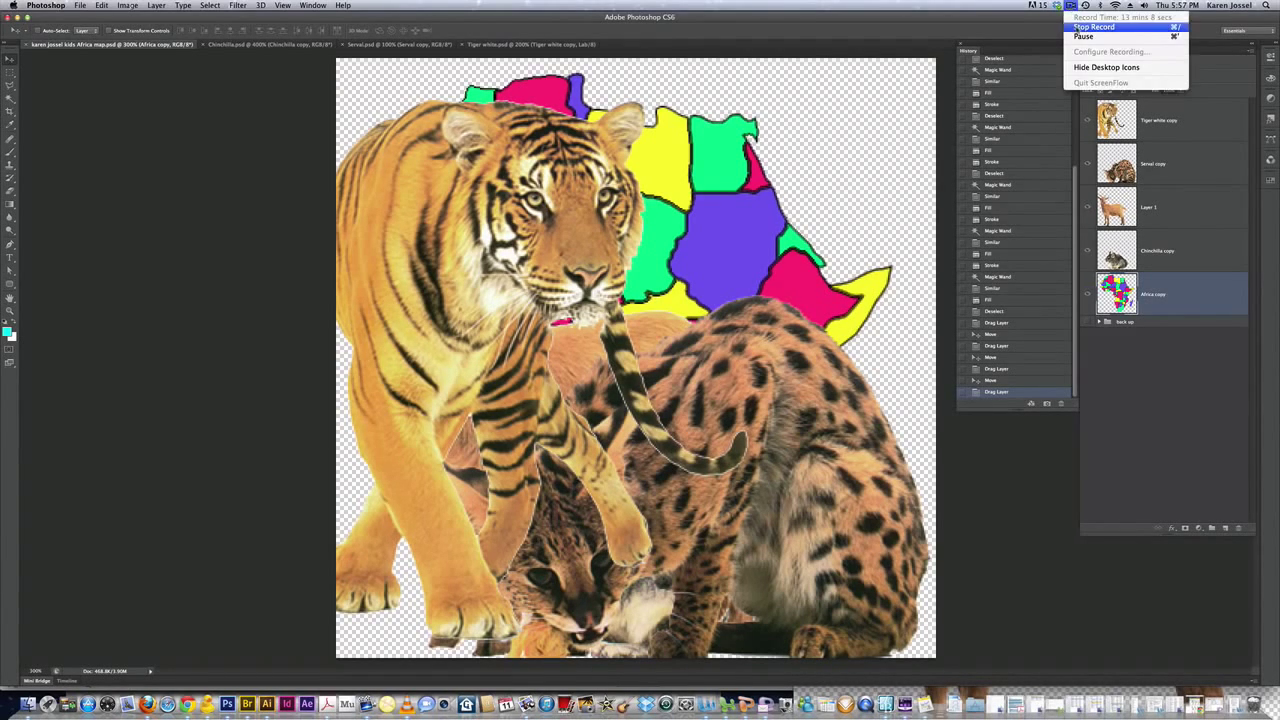